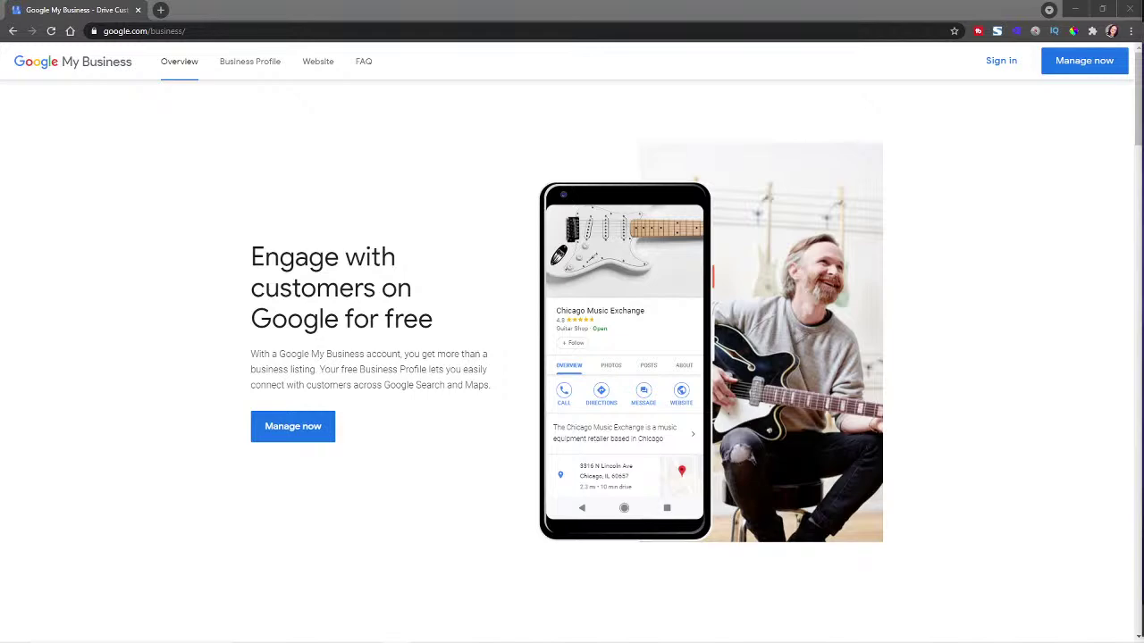
Switch to the Vision Marketing LIVE page and look over its live coaching section, resource links, video and chat.
{"action": "left_click_drag", "start_coordinate": [1143, 85], "coordinate": [418, 75]}
{"action": "left_click", "coordinate": [741, 69]}
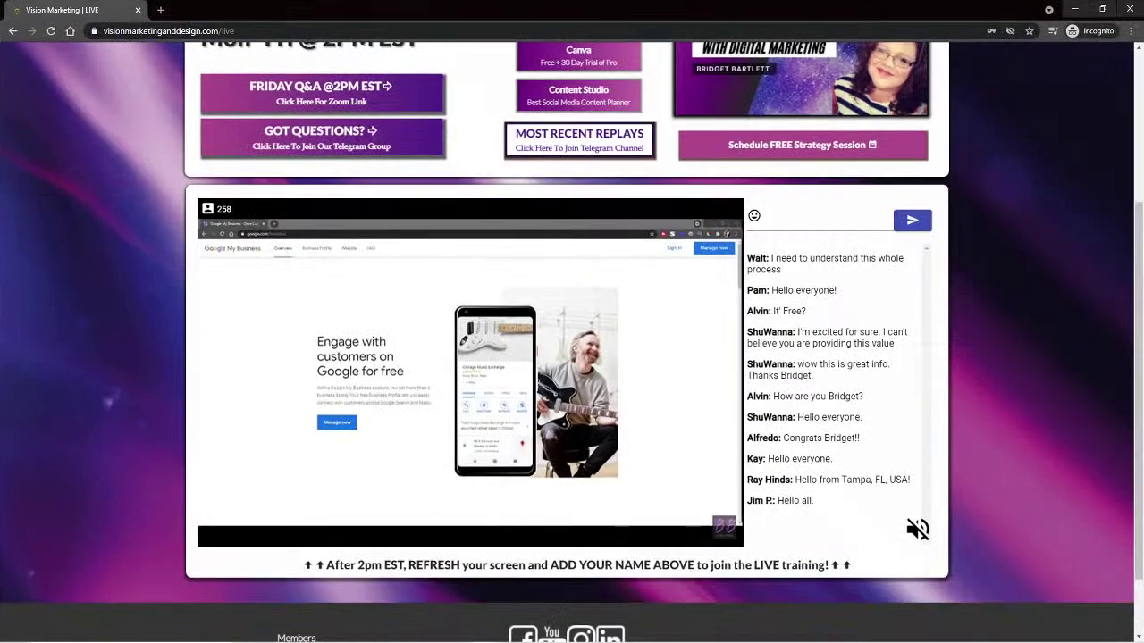
{"action": "scroll", "coordinate": [1015, 356], "scroll_direction": "up", "scroll_amount": 3}
{"action": "scroll", "coordinate": [1057, 467], "scroll_direction": "down", "scroll_amount": 2}
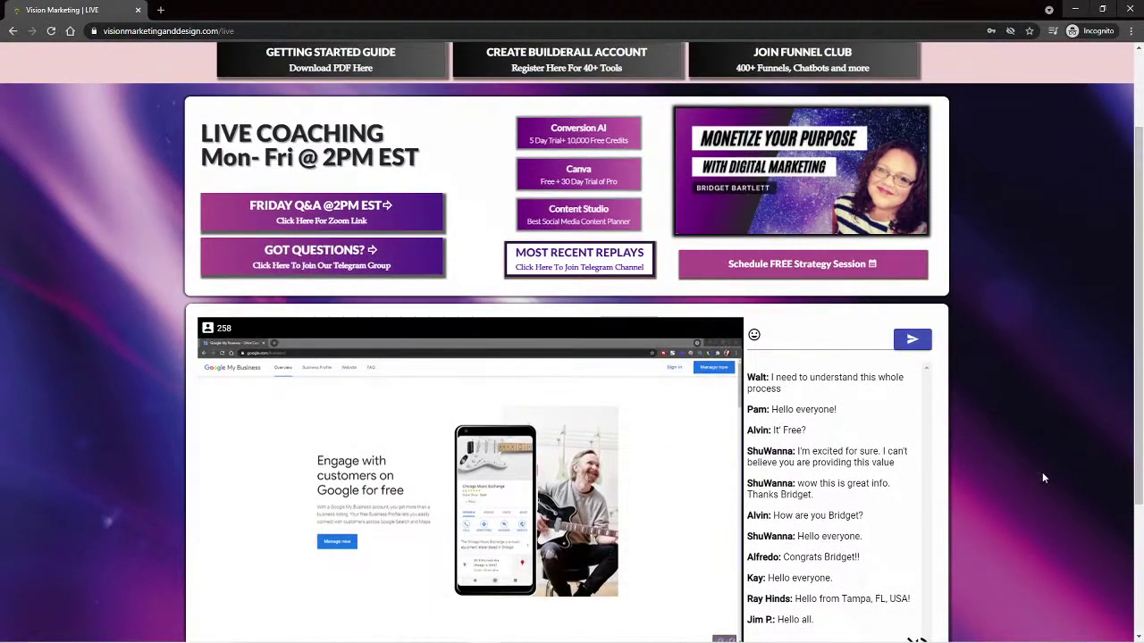
{"action": "scroll", "coordinate": [1032, 461], "scroll_direction": "down", "scroll_amount": 1}
{"action": "scroll", "coordinate": [1041, 474], "scroll_direction": "up", "scroll_amount": 3}
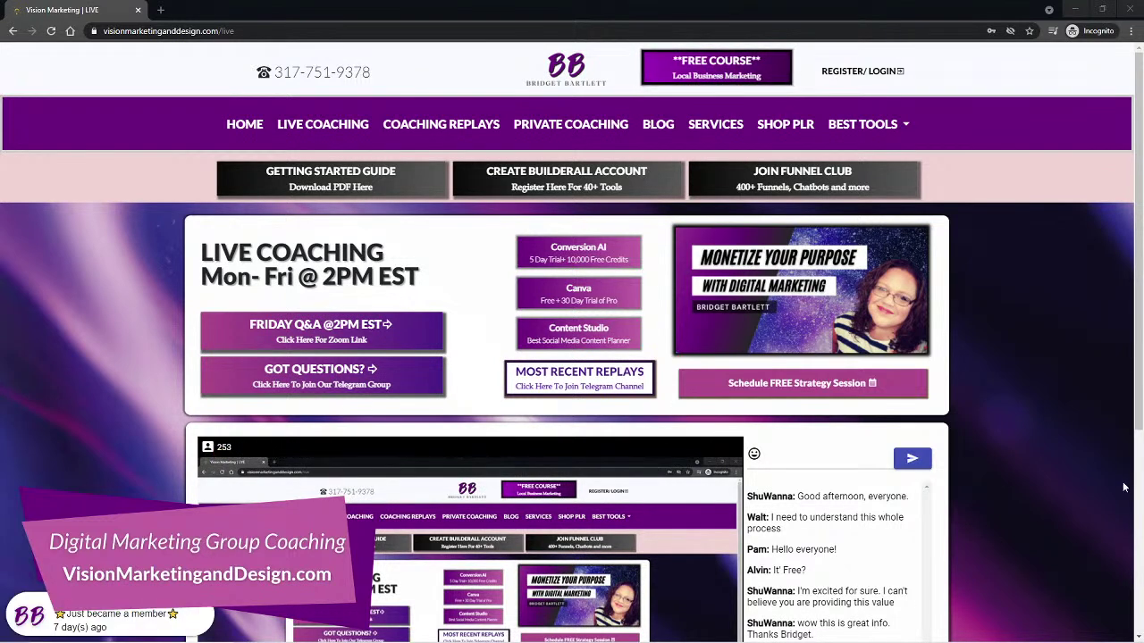
{"action": "scroll", "coordinate": [1028, 473], "scroll_direction": "down", "scroll_amount": 1}
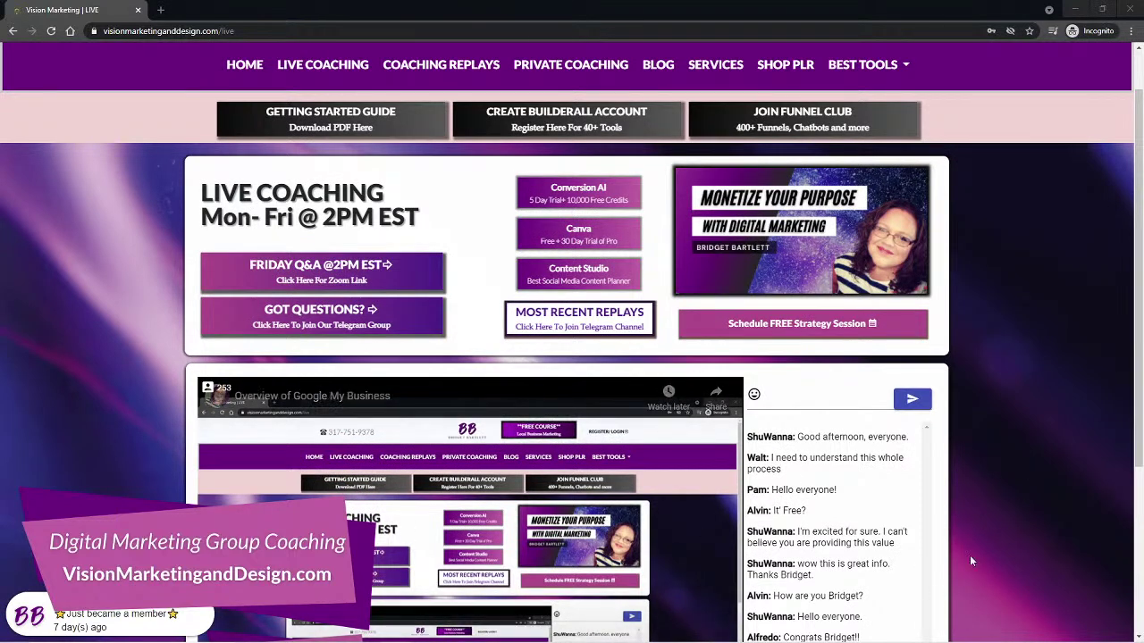
{"action": "scroll", "coordinate": [993, 557], "scroll_direction": "up", "scroll_amount": 1}
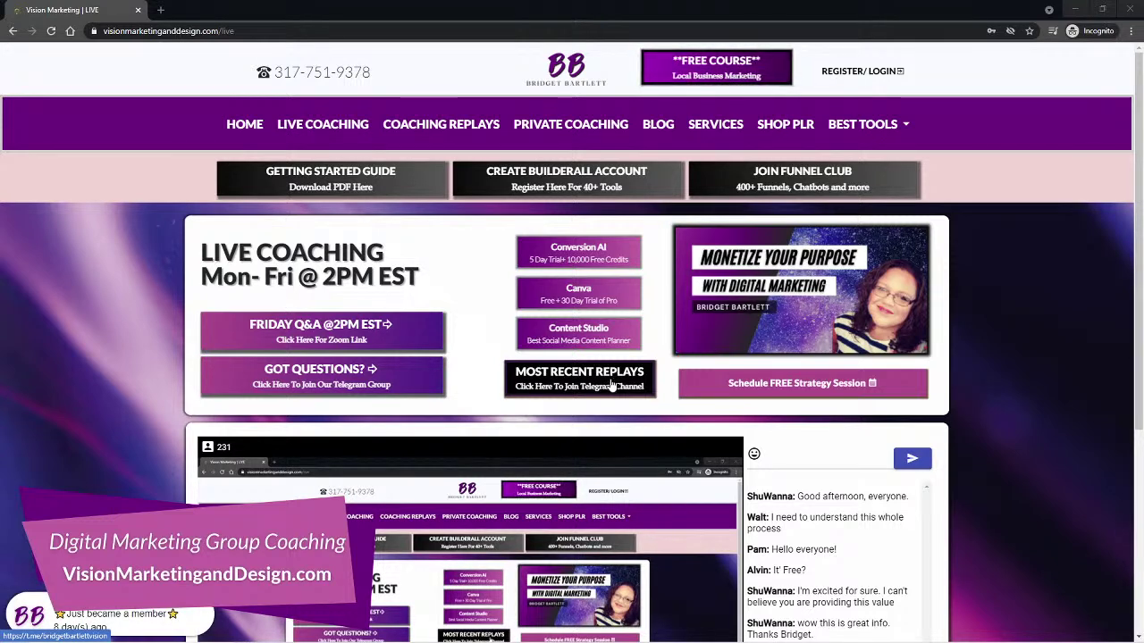
Open the Getting Started Guide PDF, read its onboarding steps, resources and recommended tools on both pages, and close it.
{"action": "left_click", "coordinate": [336, 179]}
{"action": "scroll", "coordinate": [577, 391], "scroll_direction": "down", "scroll_amount": 7}
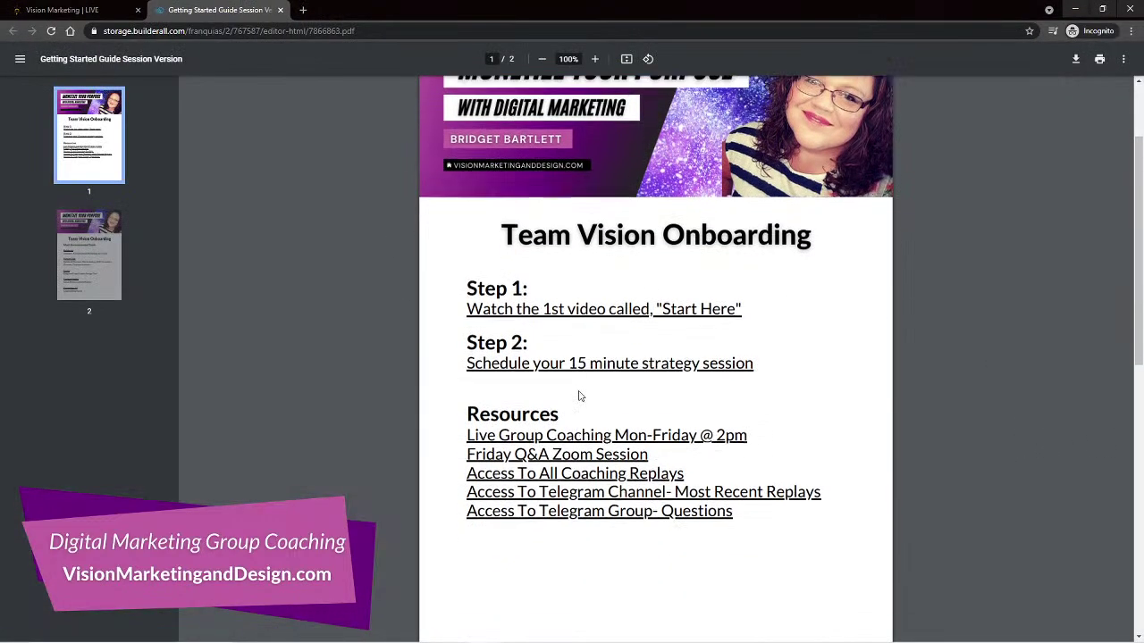
{"action": "scroll", "coordinate": [345, 312], "scroll_direction": "up", "scroll_amount": 7}
{"action": "scroll", "coordinate": [685, 391], "scroll_direction": "down", "scroll_amount": 3}
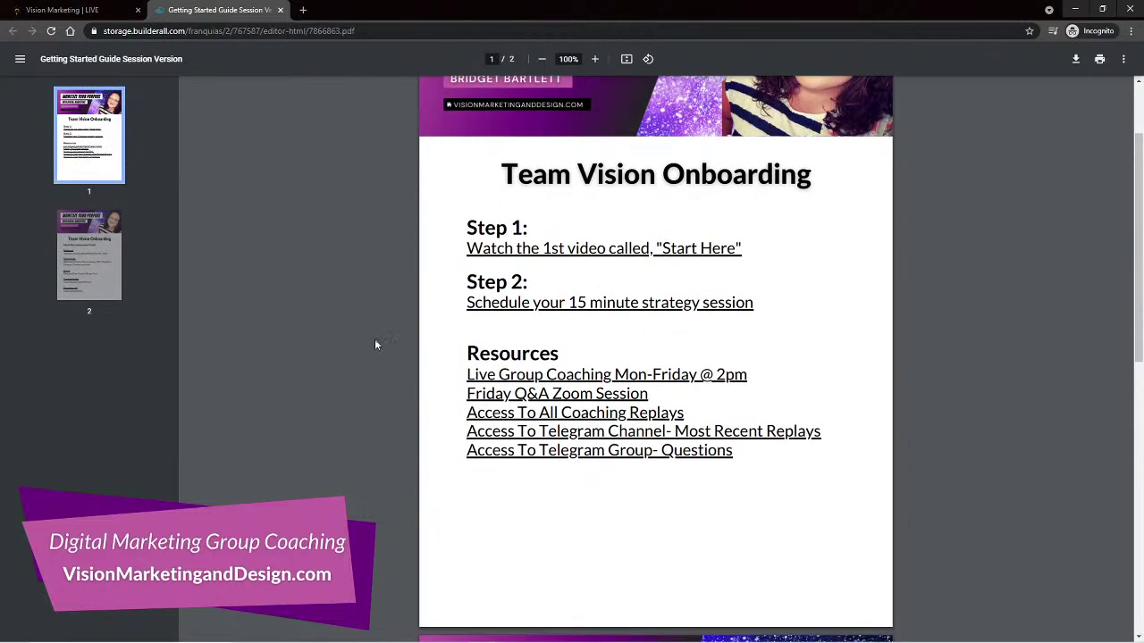
{"action": "scroll", "coordinate": [760, 440], "scroll_direction": "down", "scroll_amount": 1}
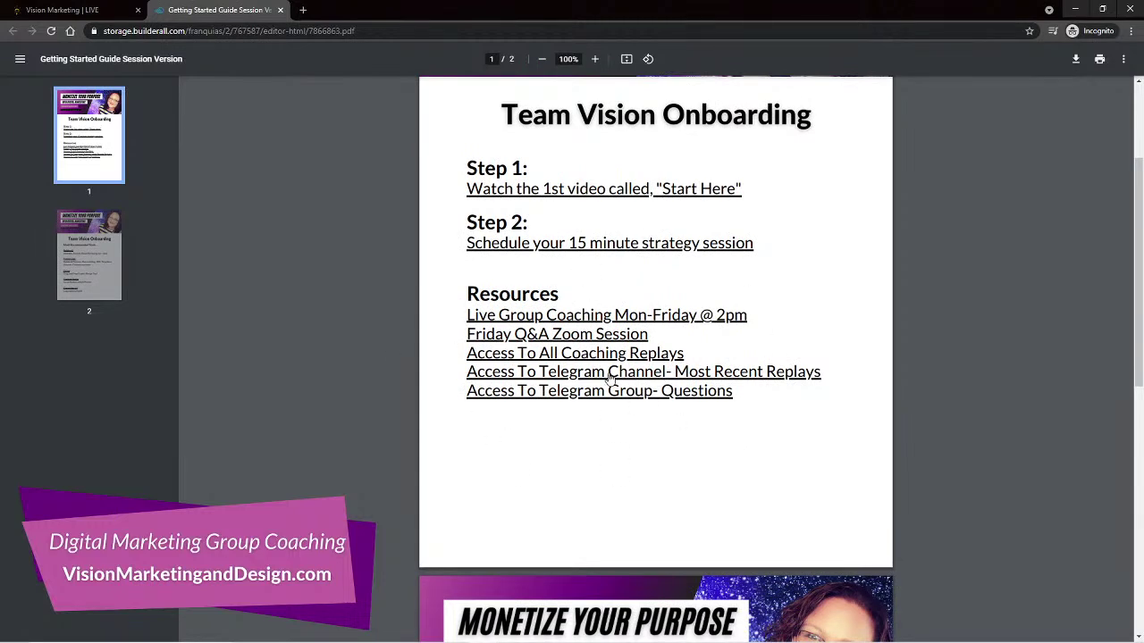
{"action": "scroll", "coordinate": [631, 393], "scroll_direction": "down", "scroll_amount": 10}
{"action": "scroll", "coordinate": [605, 474], "scroll_direction": "down", "scroll_amount": 1}
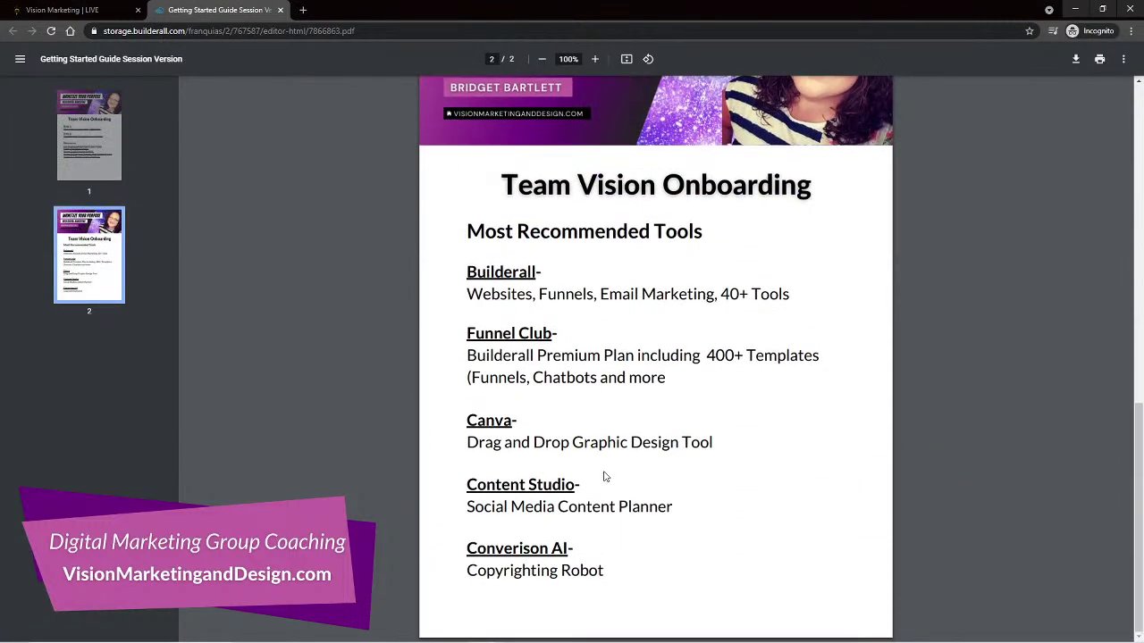
{"action": "left_click", "coordinate": [281, 10]}
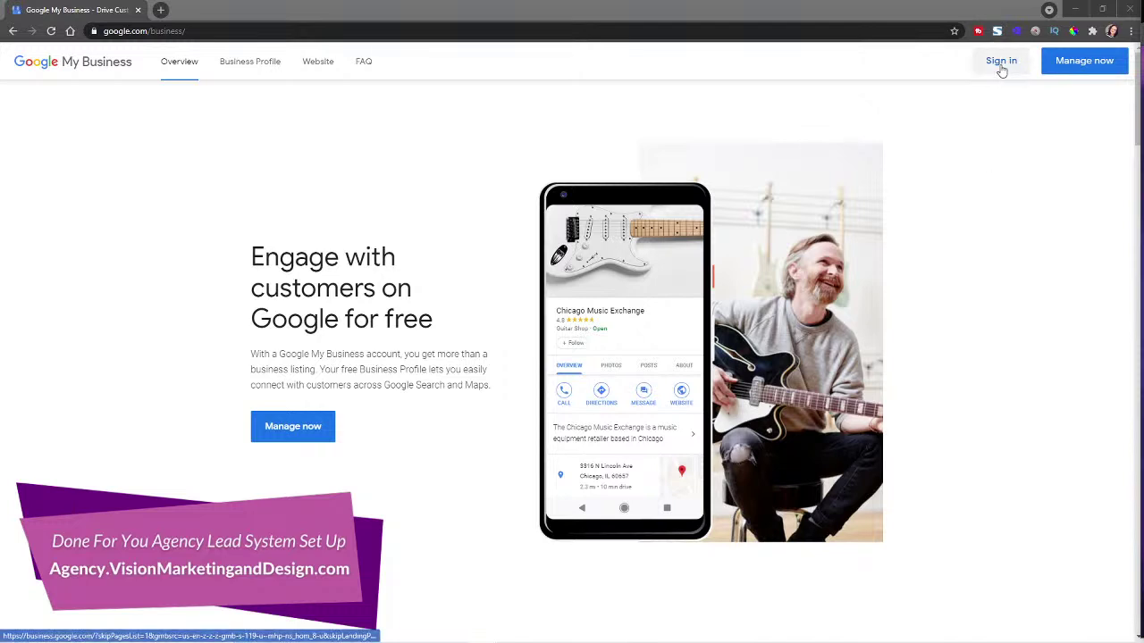
Open the list of managed businesses from the Google My Business homepage and view the group creation form without creating a group.
{"action": "left_click", "coordinate": [1064, 61]}
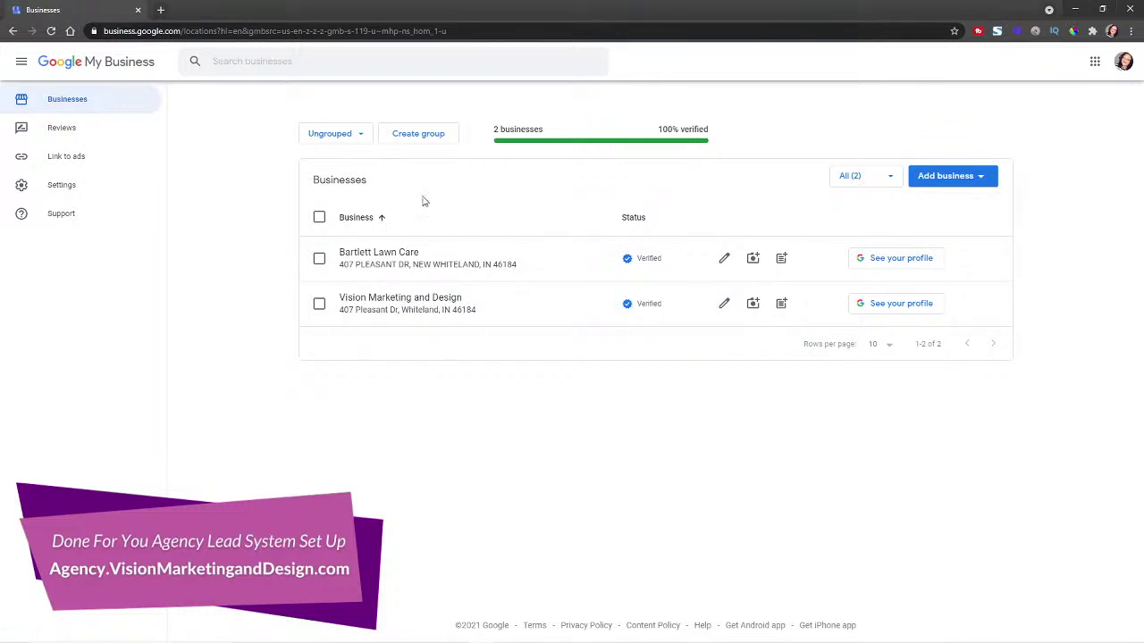
{"action": "left_click", "coordinate": [420, 134]}
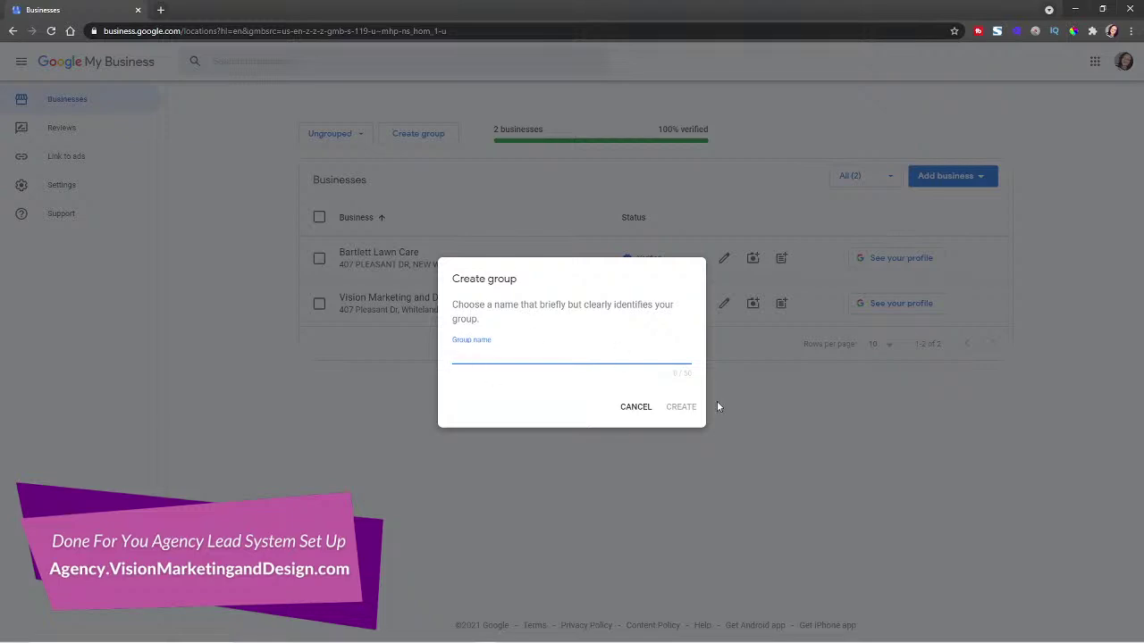
{"action": "left_click", "coordinate": [635, 408]}
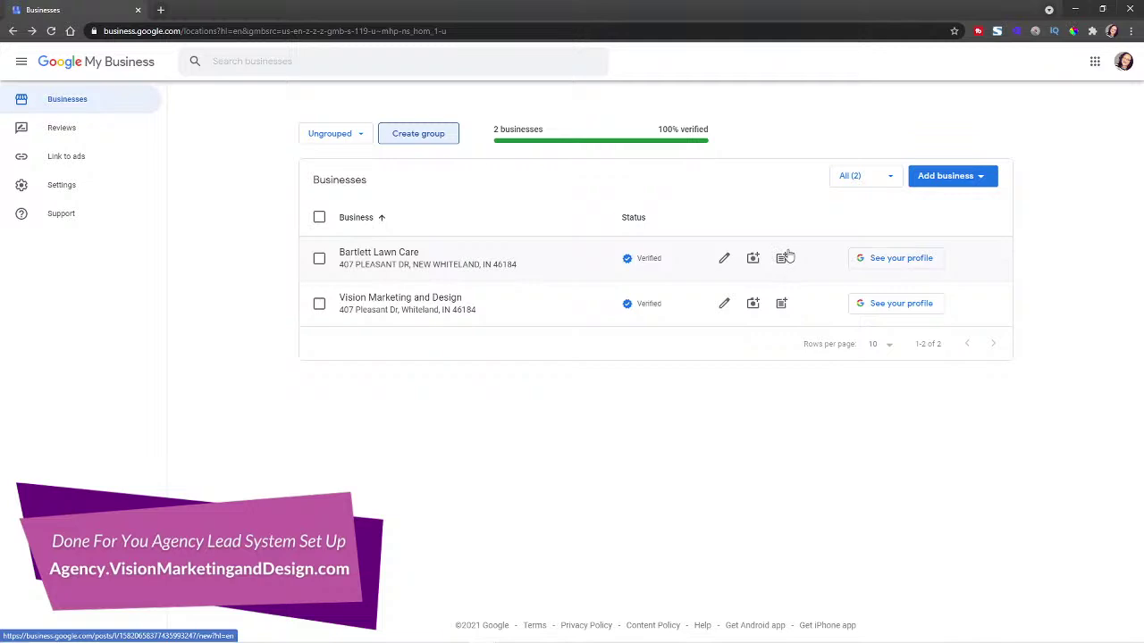
Open the Vision Marketing and Design profile on Google Search and examine its business details, reviews, description and recent posts.
{"action": "left_click", "coordinate": [894, 304]}
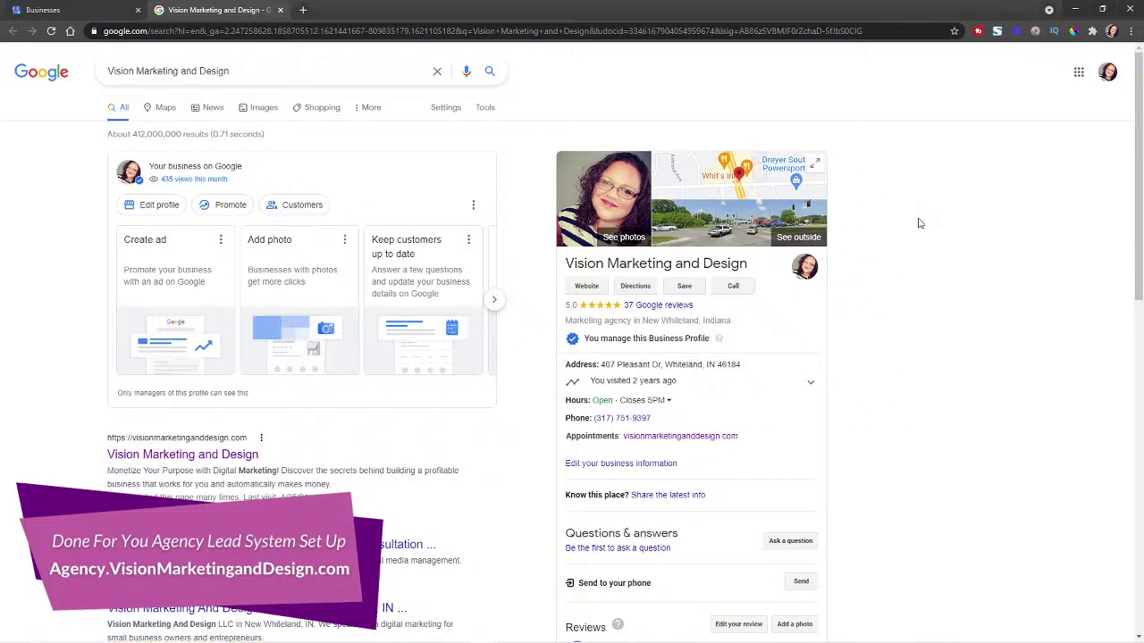
{"action": "scroll", "coordinate": [852, 318], "scroll_direction": "down", "scroll_amount": 1}
{"action": "scroll", "coordinate": [871, 344], "scroll_direction": "up", "scroll_amount": 1}
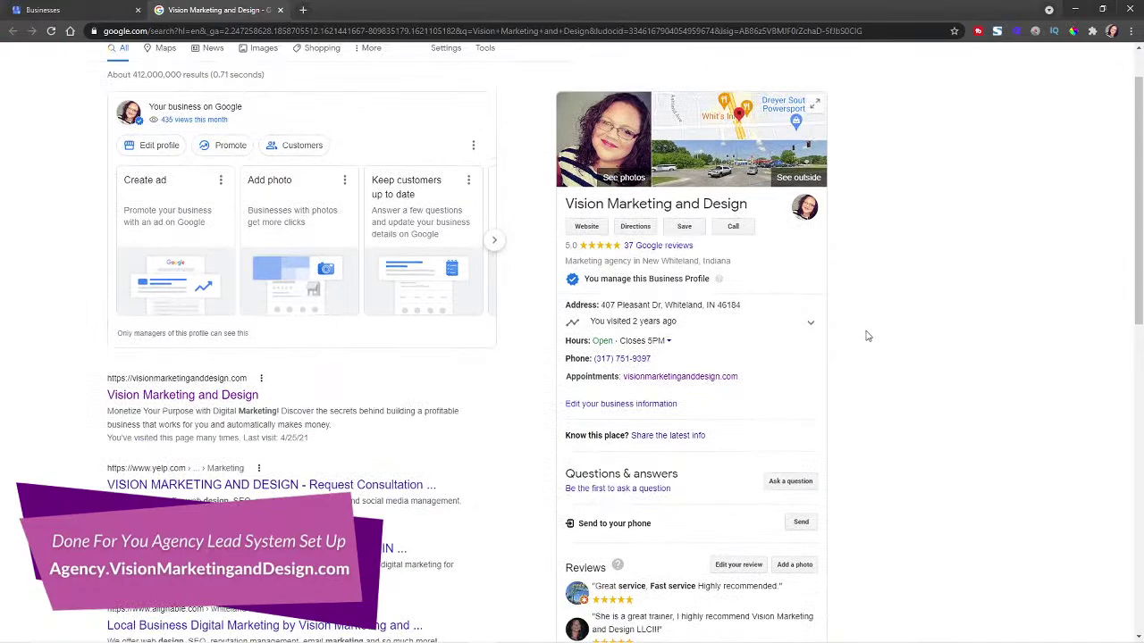
{"action": "scroll", "coordinate": [681, 326], "scroll_direction": "down", "scroll_amount": 2}
{"action": "scroll", "coordinate": [679, 322], "scroll_direction": "down", "scroll_amount": 5}
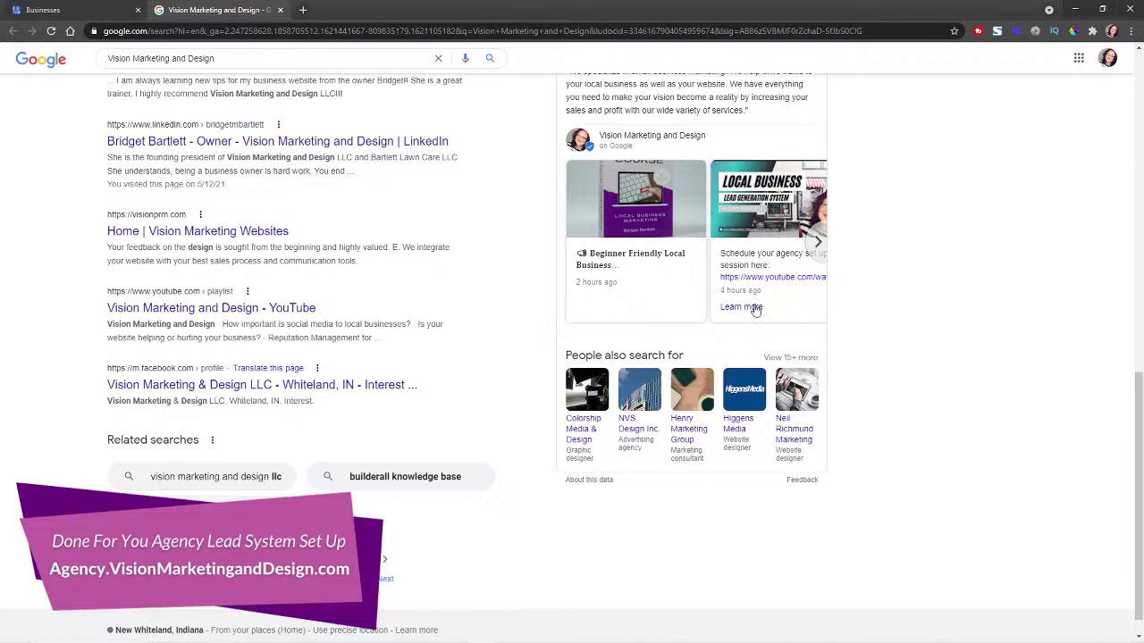
{"action": "scroll", "coordinate": [862, 312], "scroll_direction": "up", "scroll_amount": 1}
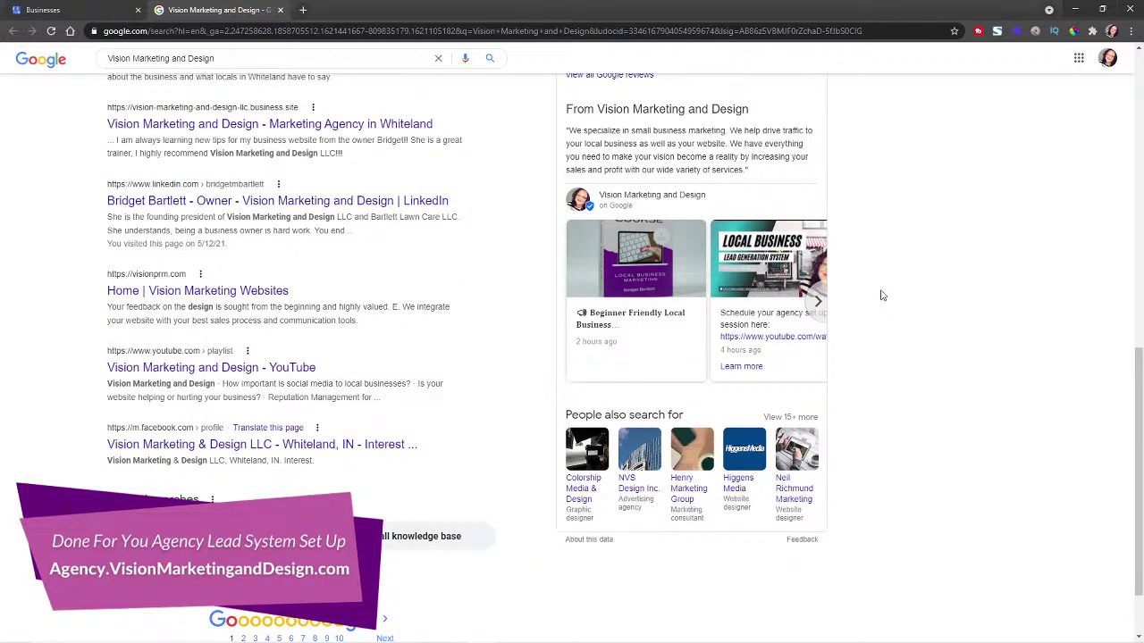
{"action": "scroll", "coordinate": [882, 295], "scroll_direction": "up", "scroll_amount": 1}
{"action": "scroll", "coordinate": [880, 299], "scroll_direction": "up", "scroll_amount": 3}
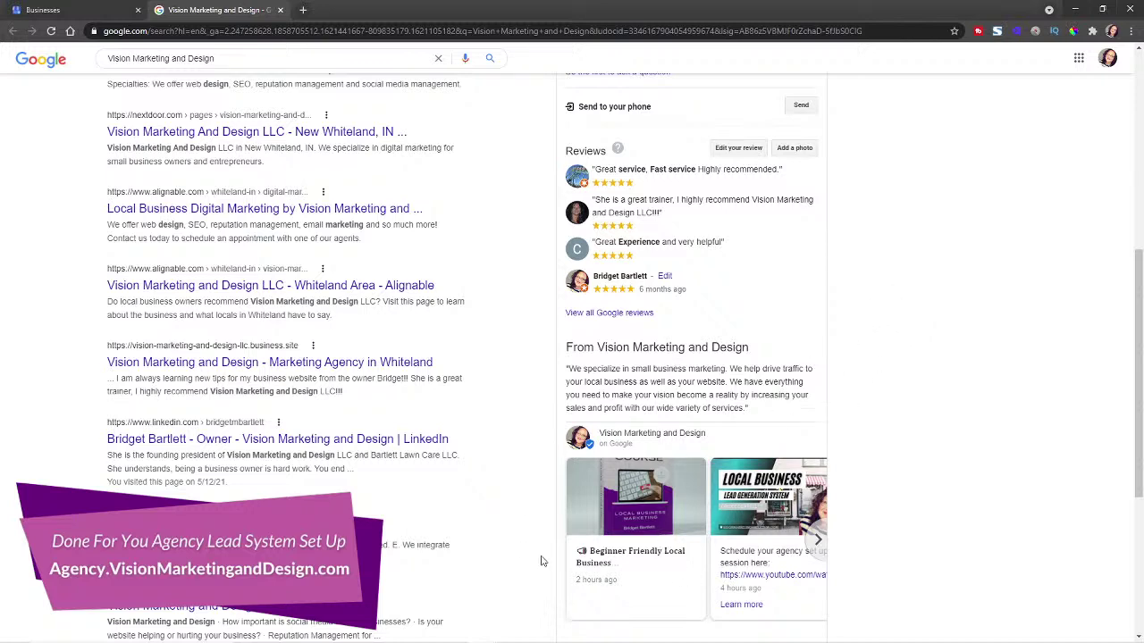
{"action": "scroll", "coordinate": [913, 436], "scroll_direction": "up", "scroll_amount": 5}
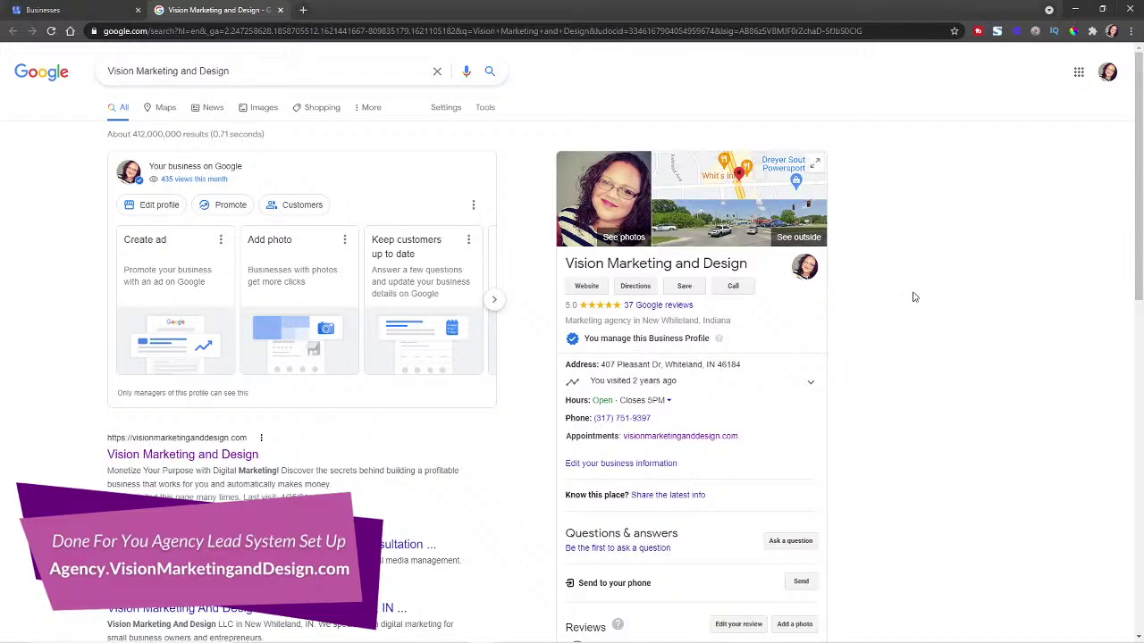
{"action": "scroll", "coordinate": [894, 465], "scroll_direction": "down", "scroll_amount": 6}
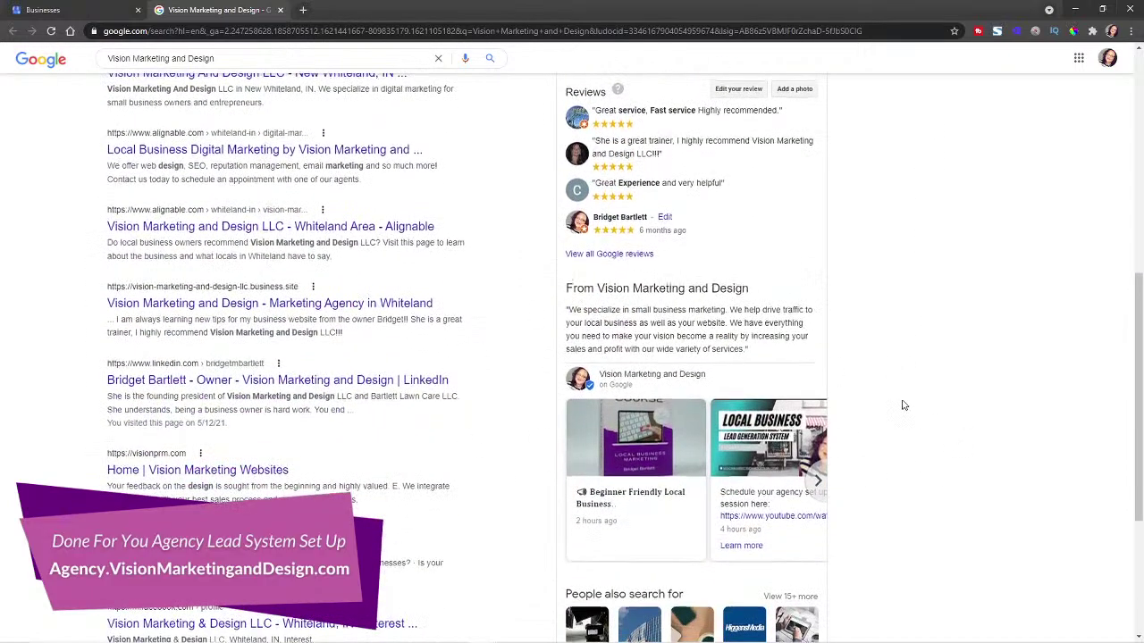
{"action": "scroll", "coordinate": [899, 412], "scroll_direction": "up", "scroll_amount": 6}
{"action": "scroll", "coordinate": [913, 432], "scroll_direction": "down", "scroll_amount": 10}
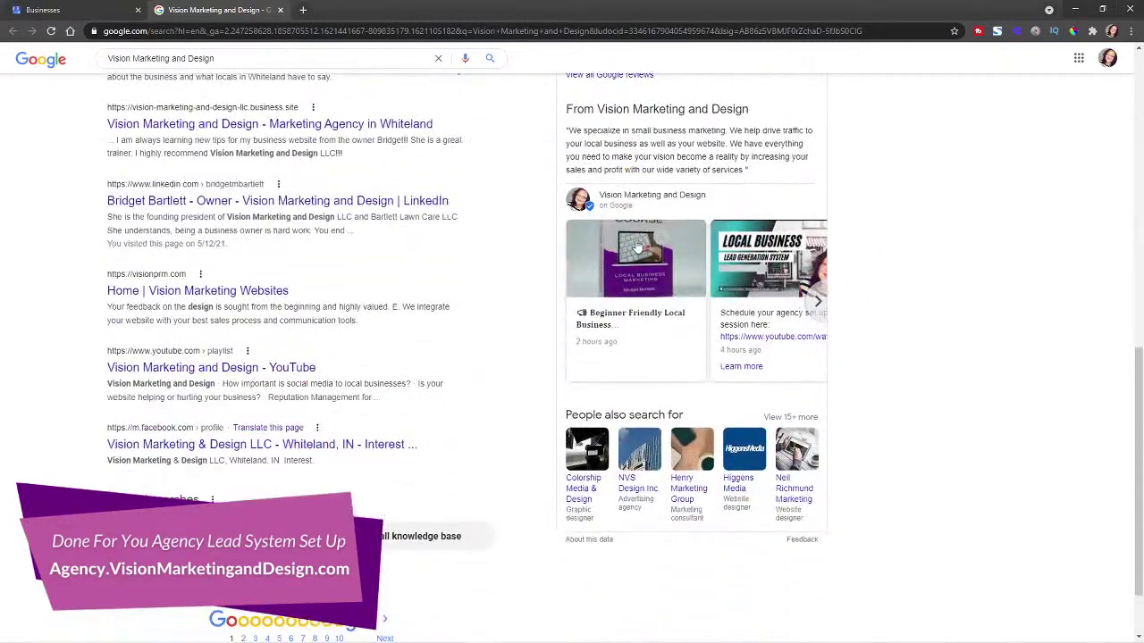
{"action": "scroll", "coordinate": [979, 415], "scroll_direction": "up", "scroll_amount": 1}
{"action": "scroll", "coordinate": [979, 416], "scroll_direction": "up", "scroll_amount": 1}
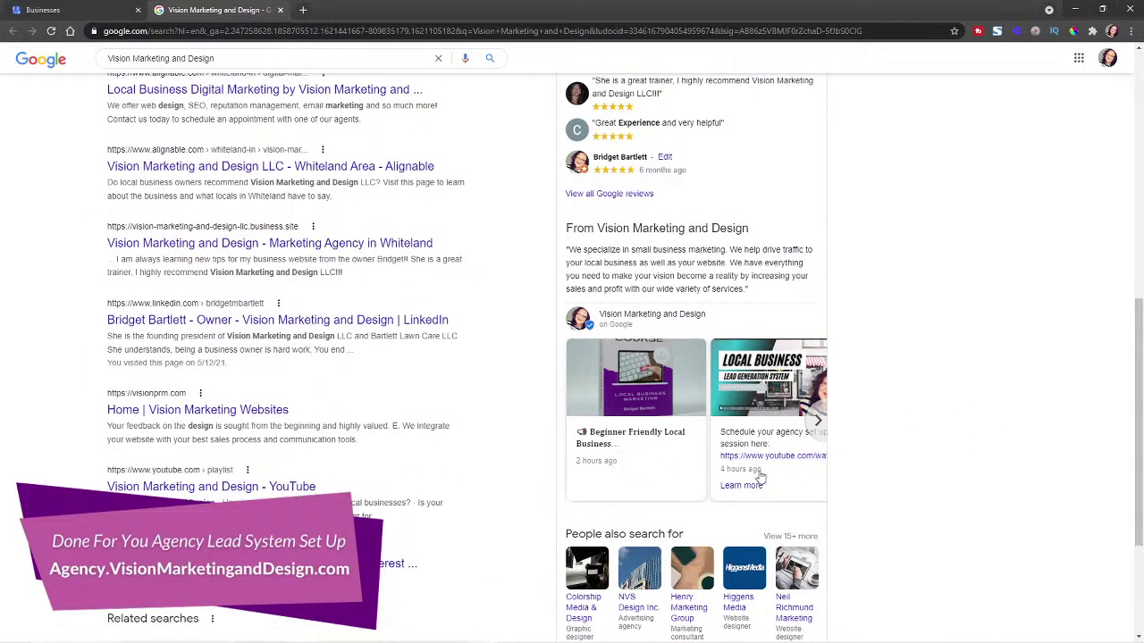
{"action": "scroll", "coordinate": [944, 485], "scroll_direction": "up", "scroll_amount": 8}
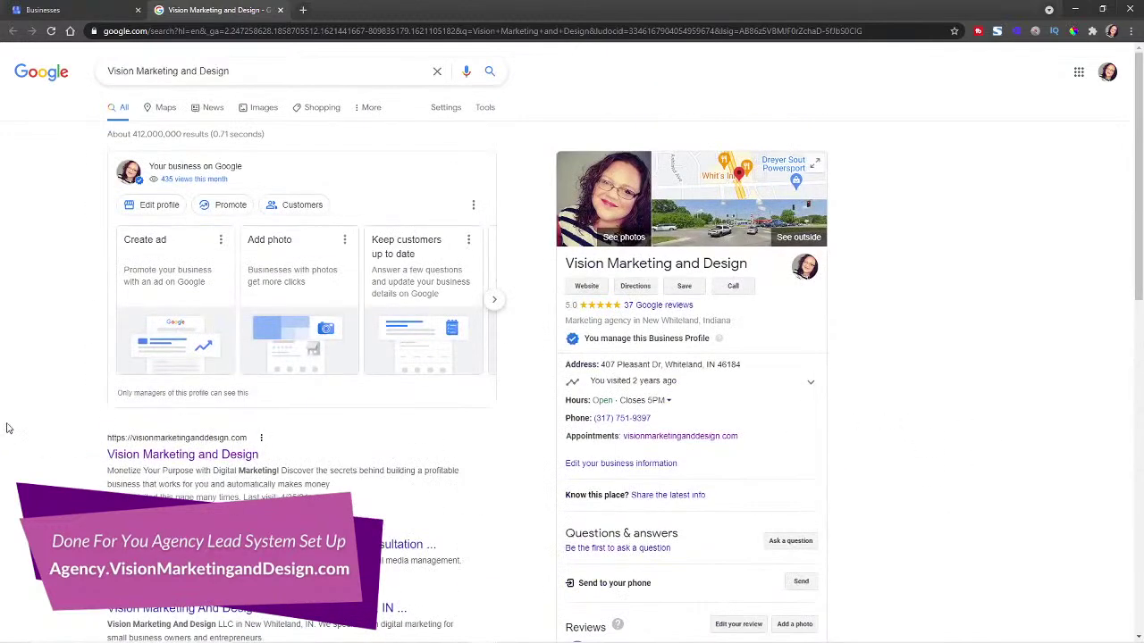
Examine the website and directory search results for Vision Marketing and Design alongside its business profile.
{"action": "scroll", "coordinate": [49, 279], "scroll_direction": "down", "scroll_amount": 4}
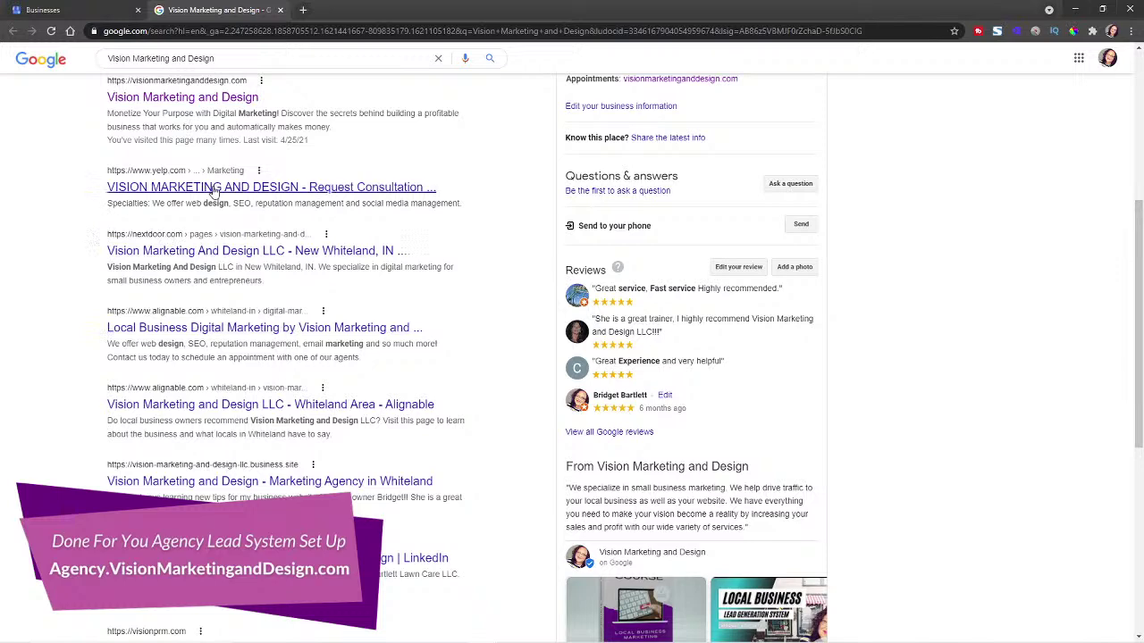
{"action": "scroll", "coordinate": [161, 159], "scroll_direction": "up", "scroll_amount": 1}
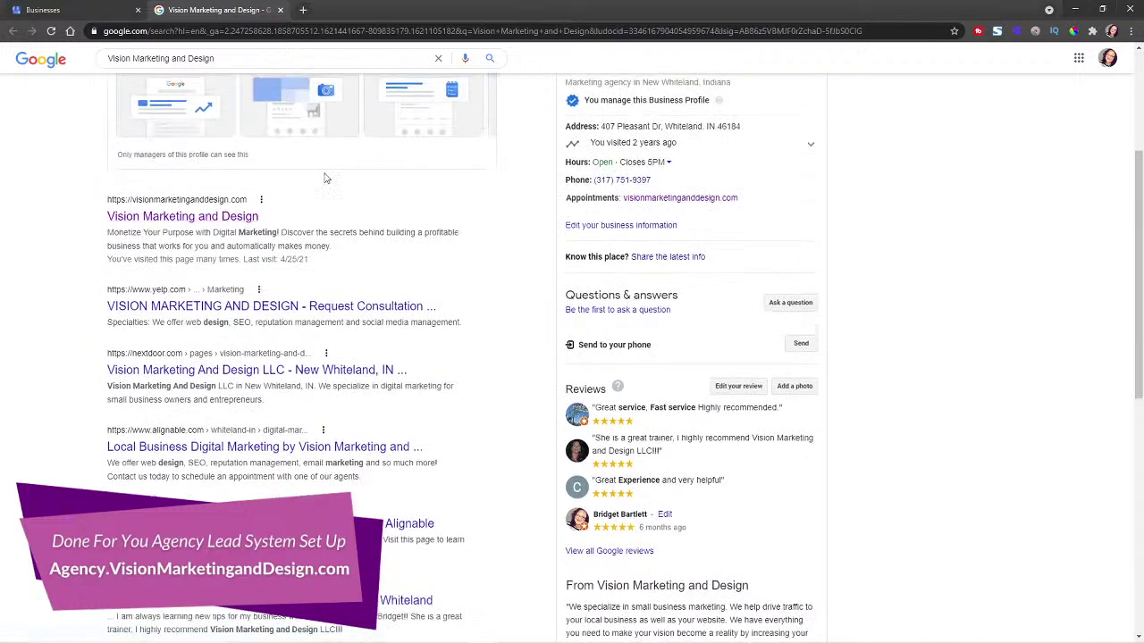
{"action": "scroll", "coordinate": [281, 161], "scroll_direction": "down", "scroll_amount": 3}
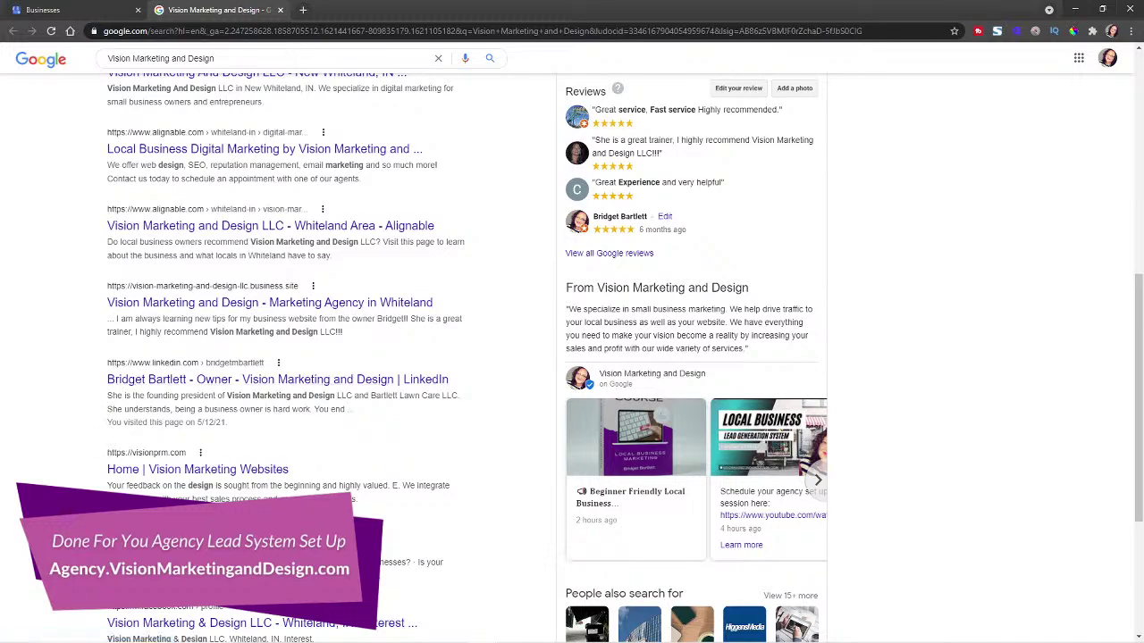
{"action": "scroll", "coordinate": [626, 357], "scroll_direction": "up", "scroll_amount": 6}
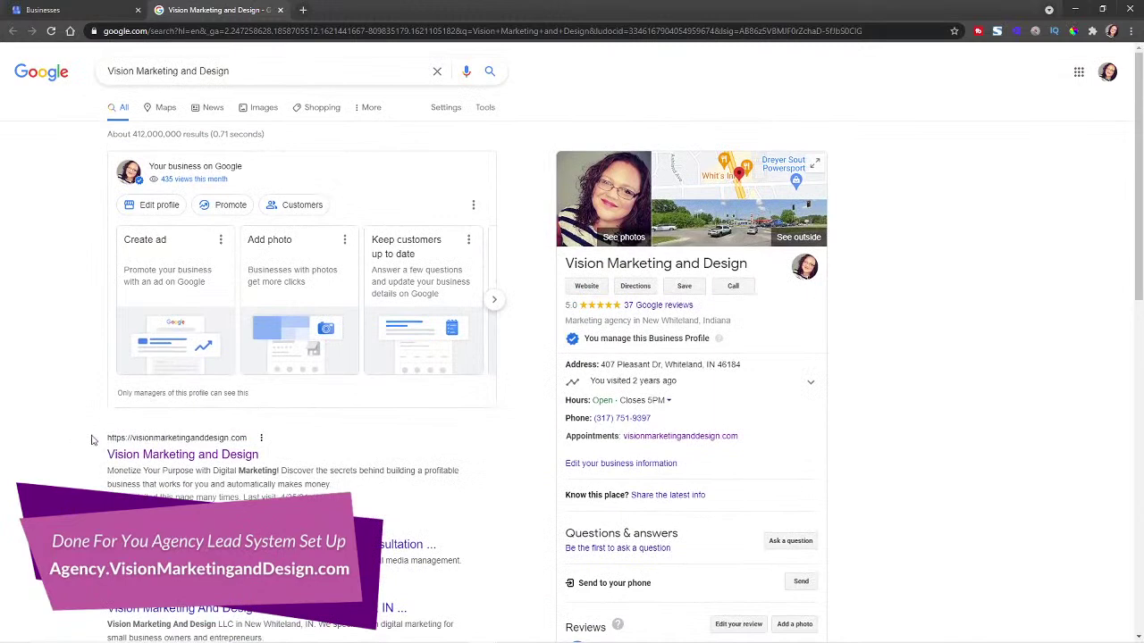
{"action": "scroll", "coordinate": [67, 453], "scroll_direction": "down", "scroll_amount": 1}
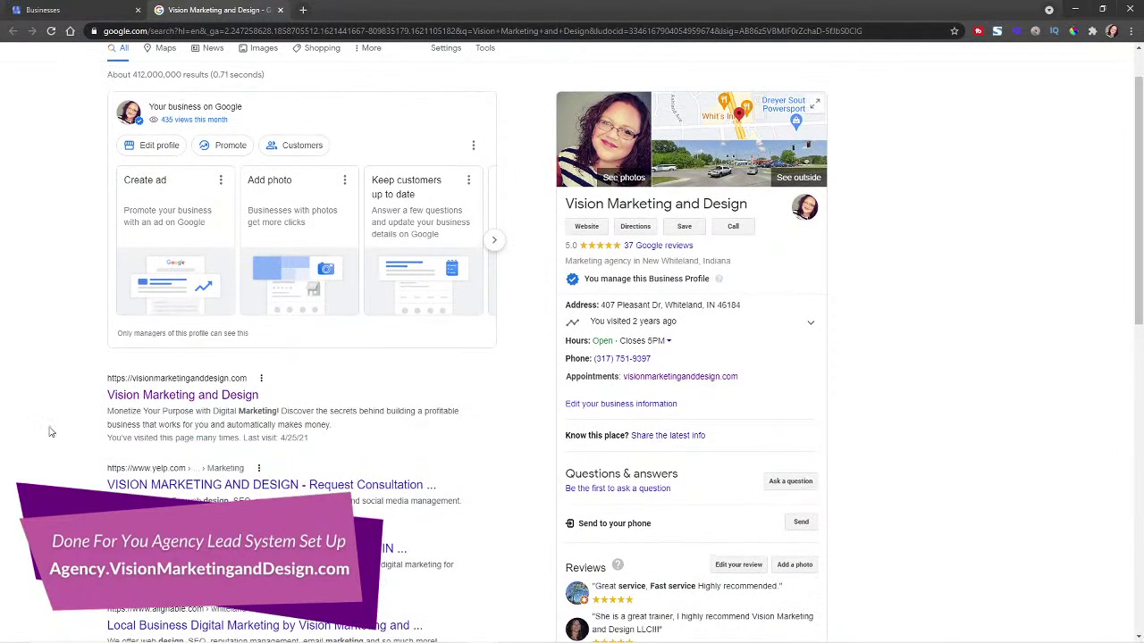
{"action": "scroll", "coordinate": [45, 408], "scroll_direction": "up", "scroll_amount": 1}
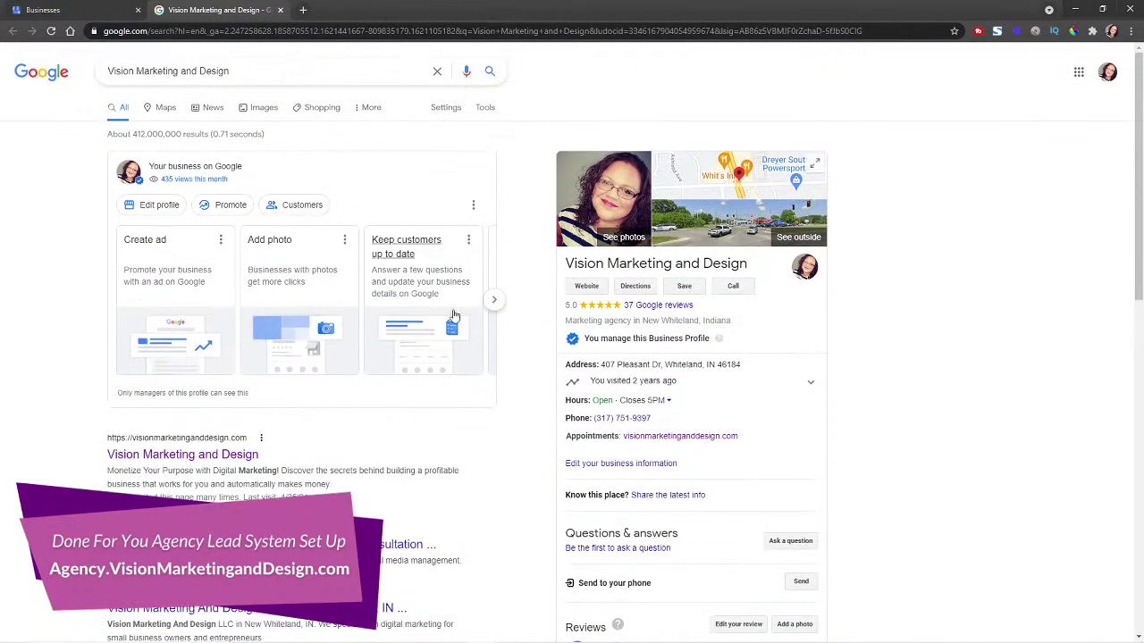
Return to the businesses list, open the Vision Marketing and Design dashboard, and review its home page cards down to the latest post.
{"action": "left_click", "coordinate": [107, 9]}
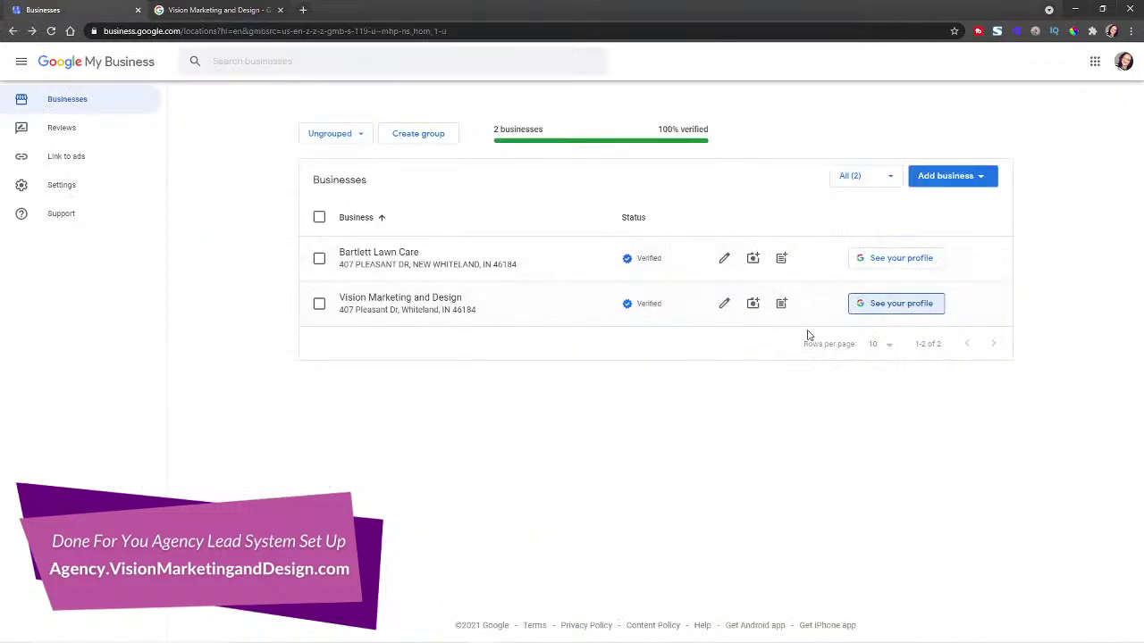
{"action": "left_click", "coordinate": [401, 307]}
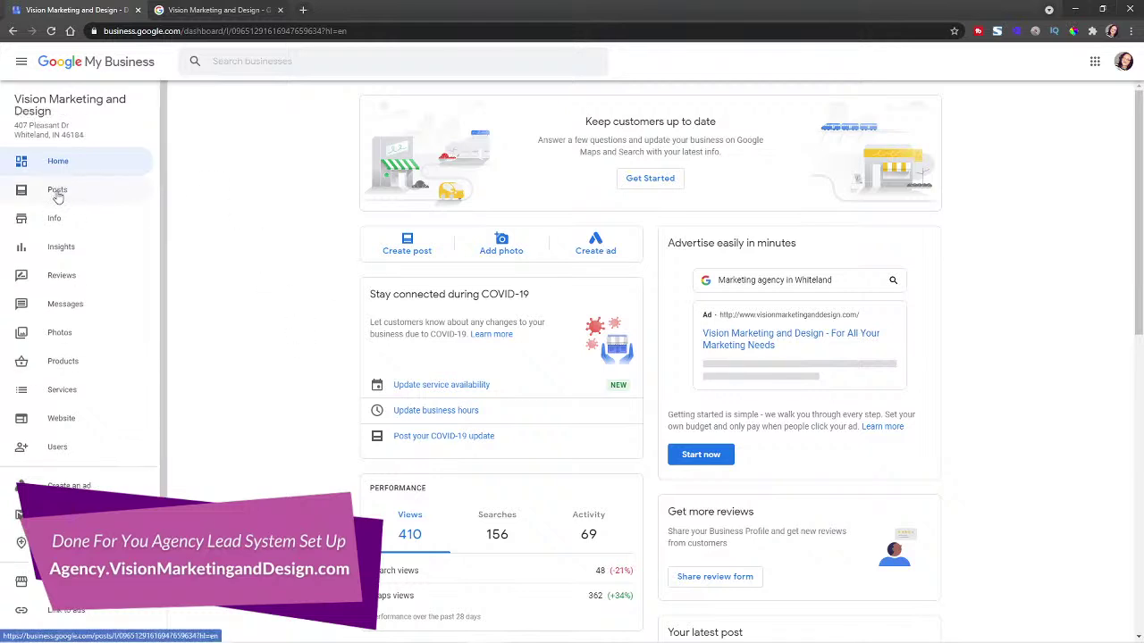
{"action": "scroll", "coordinate": [344, 314], "scroll_direction": "down", "scroll_amount": 3}
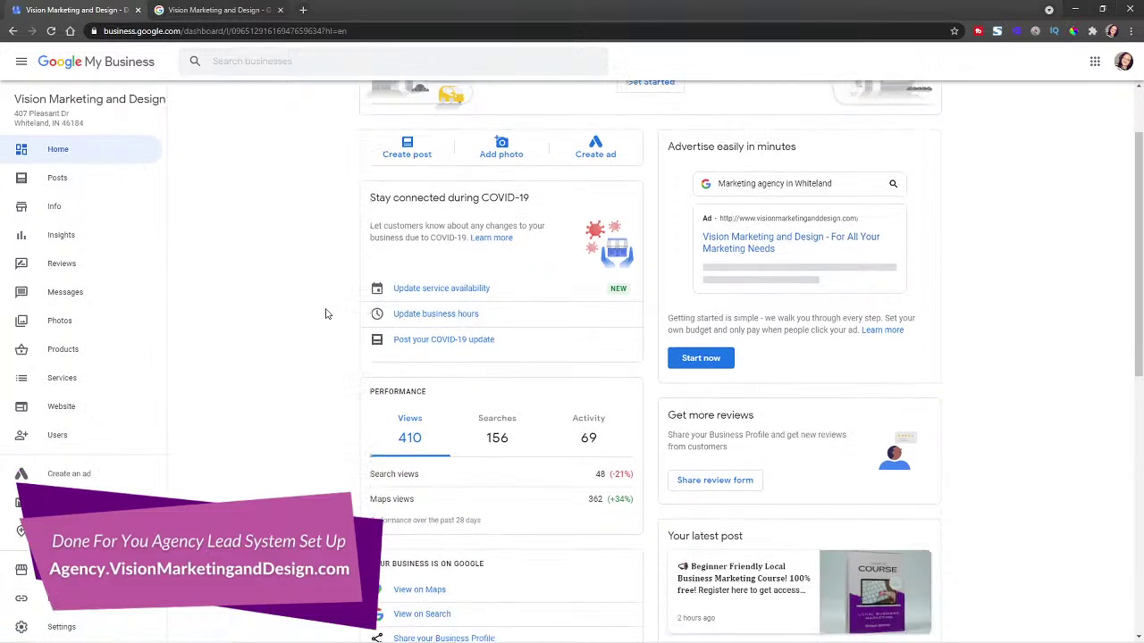
{"action": "scroll", "coordinate": [282, 286], "scroll_direction": "up", "scroll_amount": 3}
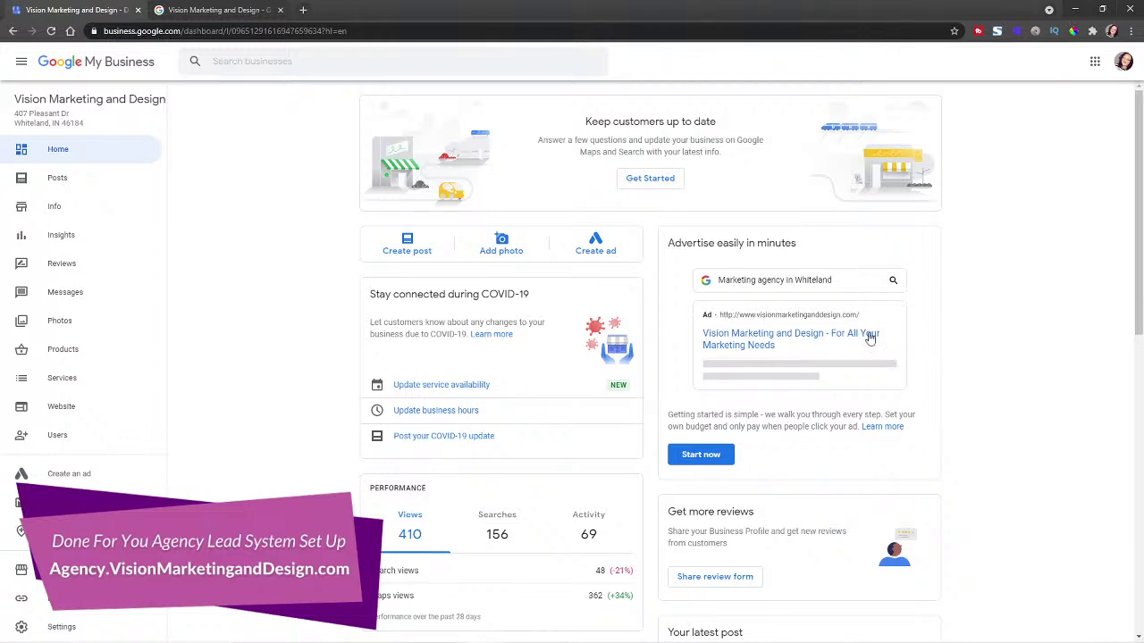
{"action": "scroll", "coordinate": [1007, 370], "scroll_direction": "down", "scroll_amount": 2}
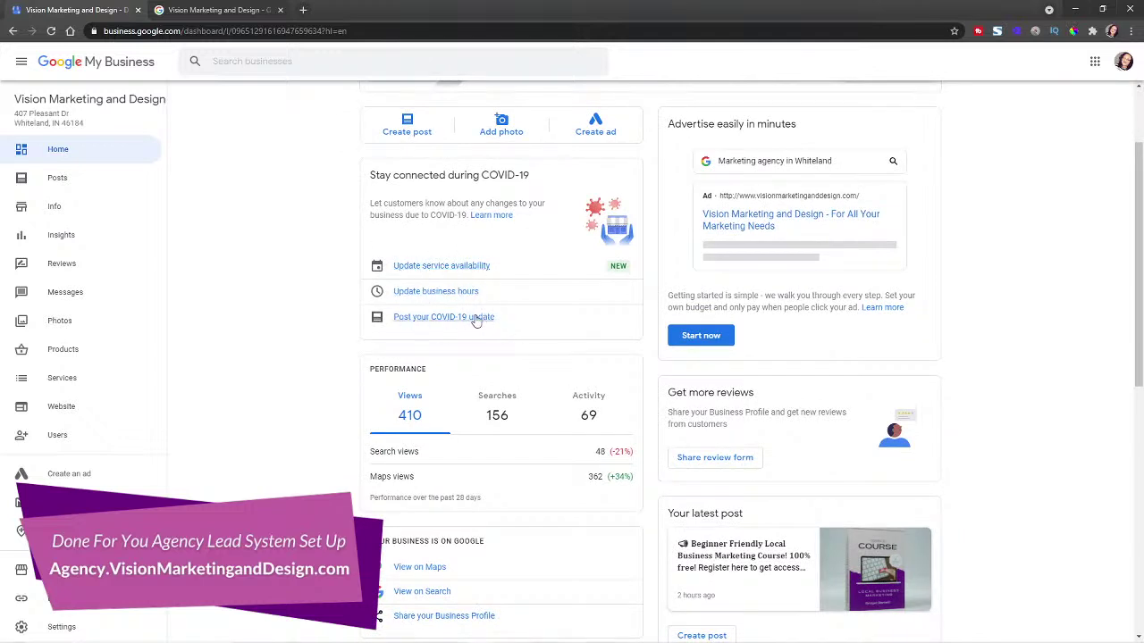
{"action": "scroll", "coordinate": [539, 297], "scroll_direction": "down", "scroll_amount": 1}
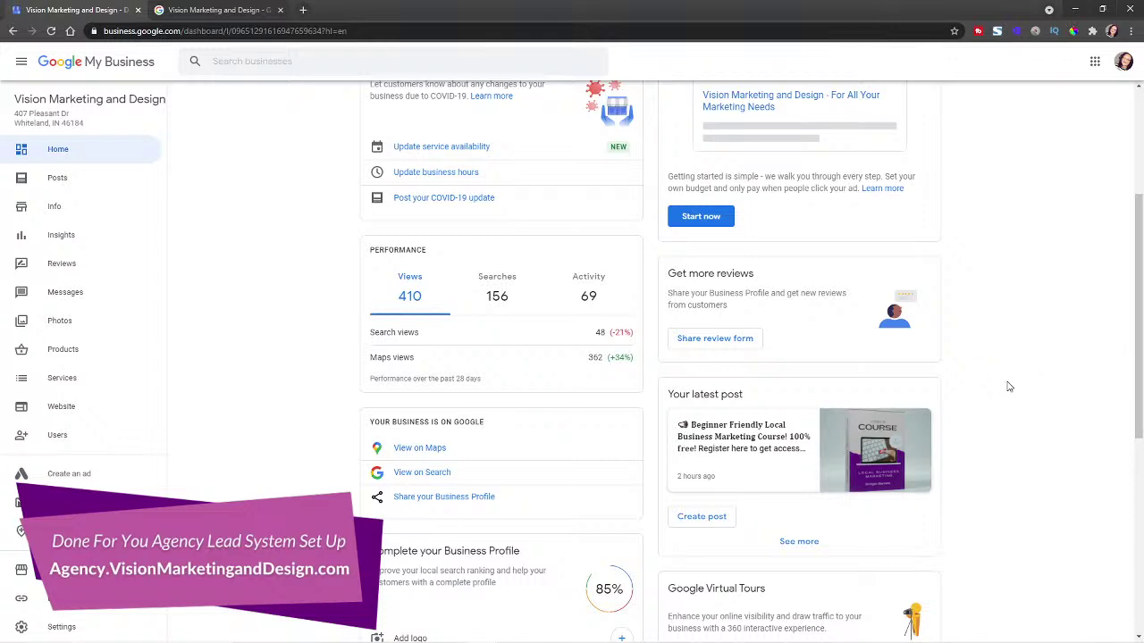
Review the remaining home page cards, from profile completion and latest reviews to virtual tours, managers and insights.
{"action": "scroll", "coordinate": [1006, 379], "scroll_direction": "down", "scroll_amount": 1}
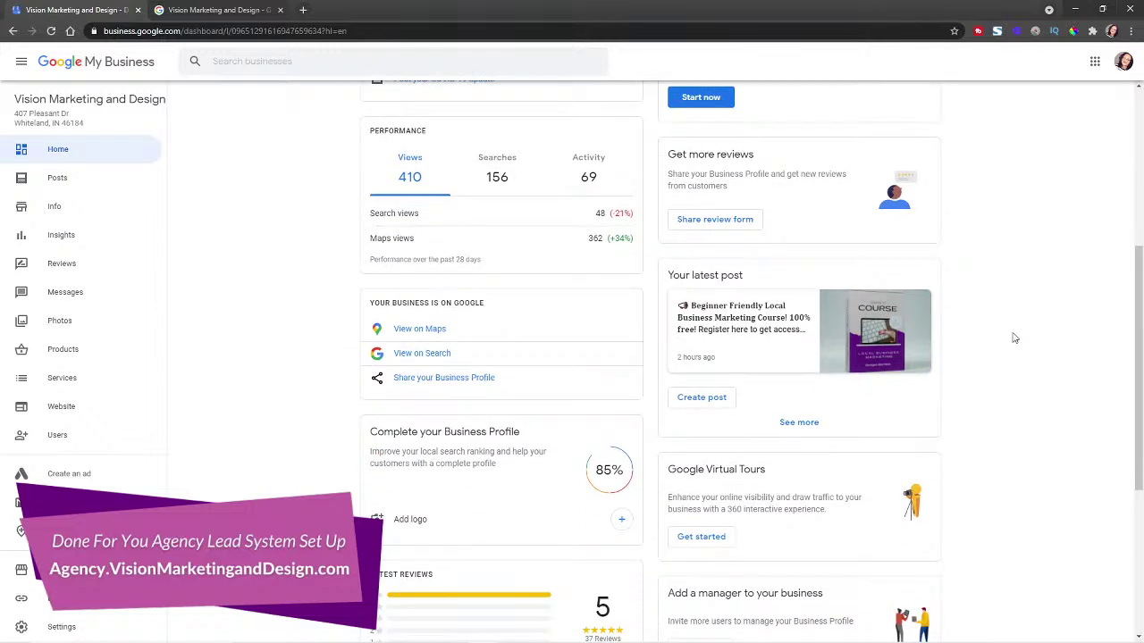
{"action": "scroll", "coordinate": [1012, 344], "scroll_direction": "down", "scroll_amount": 1}
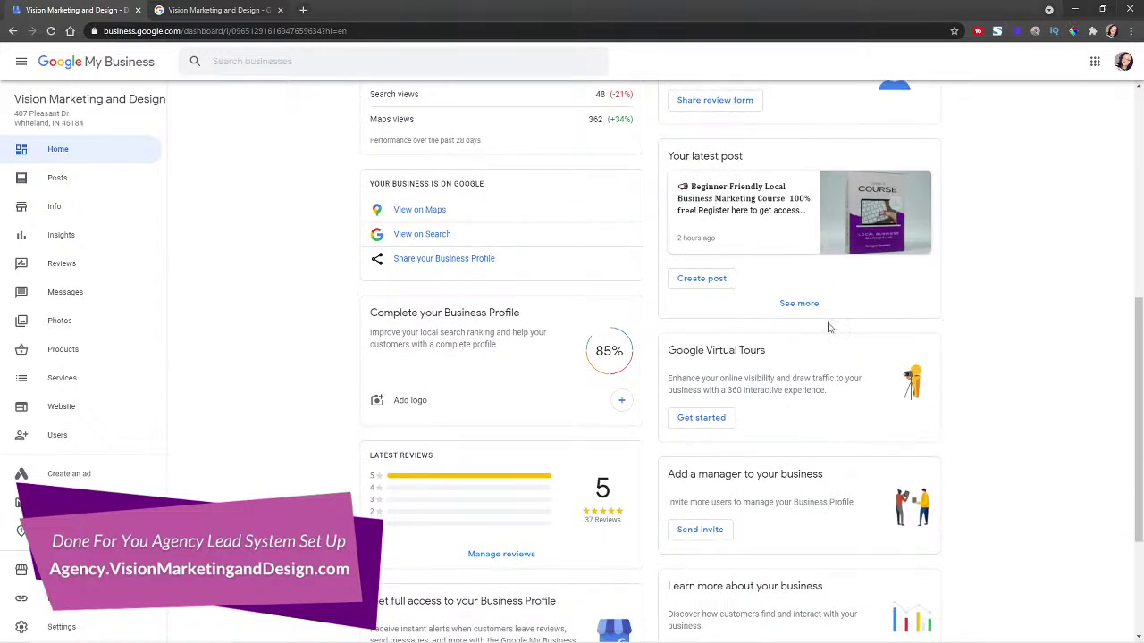
{"action": "scroll", "coordinate": [838, 455], "scroll_direction": "down", "scroll_amount": 1}
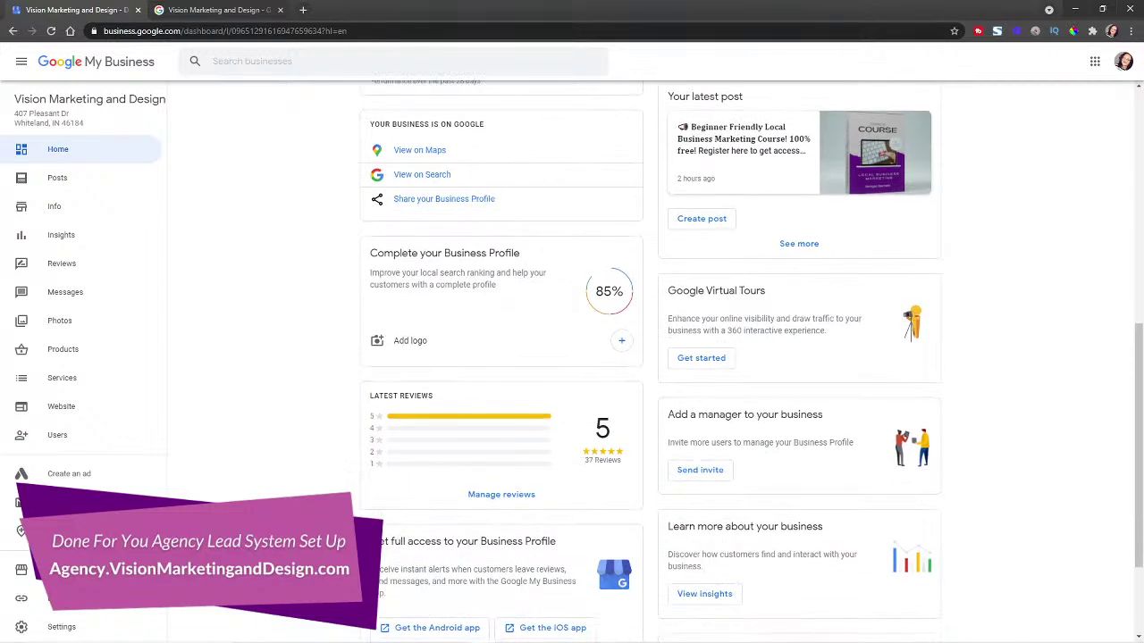
{"action": "scroll", "coordinate": [545, 451], "scroll_direction": "down", "scroll_amount": 2}
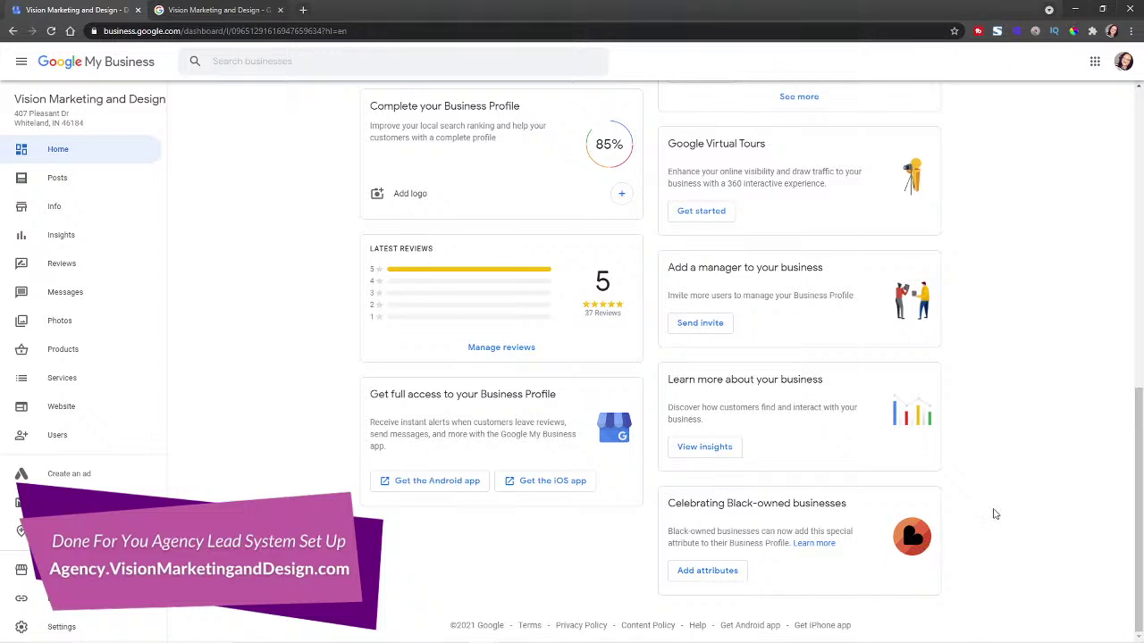
View the users who manage the business from the add-a-manager card, then close the list without changes.
{"action": "scroll", "coordinate": [1015, 505], "scroll_direction": "up", "scroll_amount": 1}
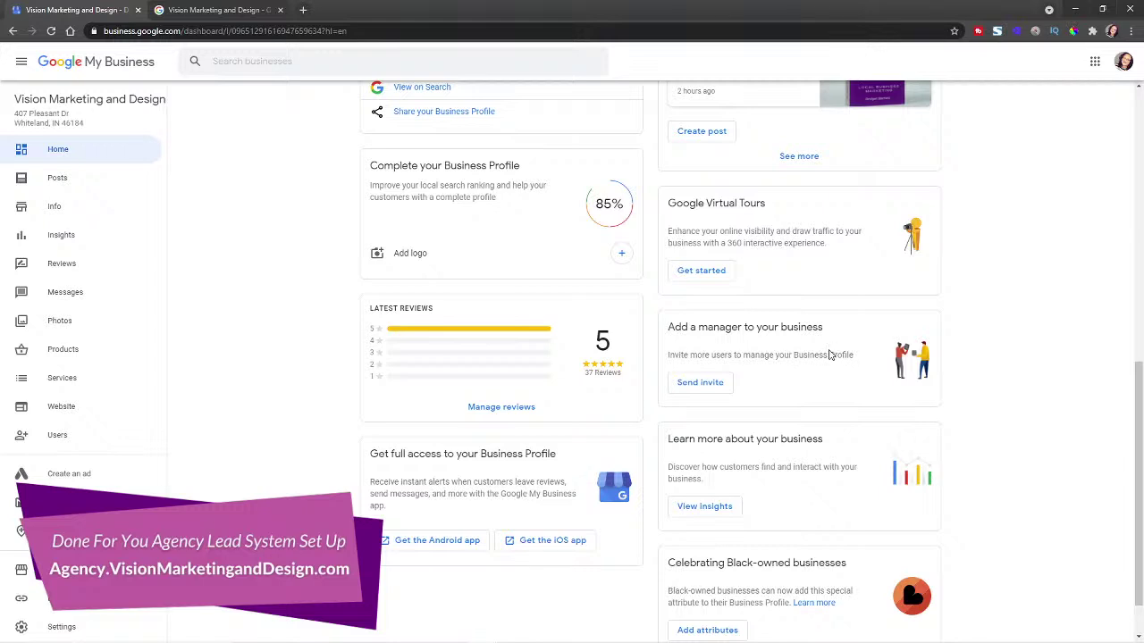
{"action": "left_click", "coordinate": [686, 384]}
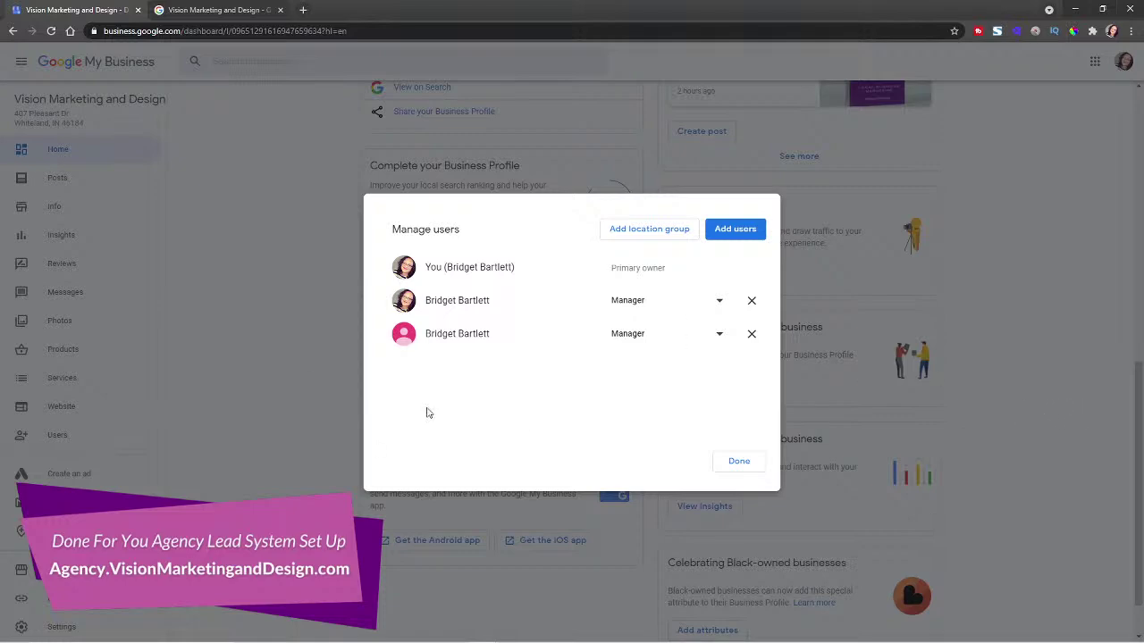
{"action": "left_click", "coordinate": [1046, 404]}
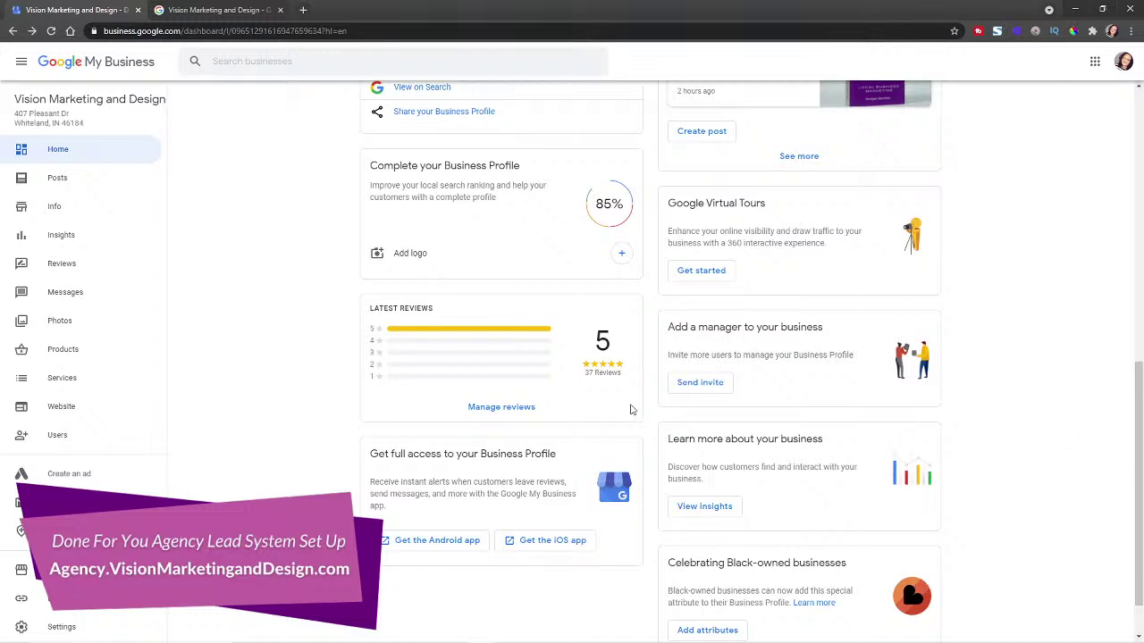
Open the business's Posts page and look over the available post types and the newest post.
{"action": "scroll", "coordinate": [1072, 427], "scroll_direction": "up", "scroll_amount": 3}
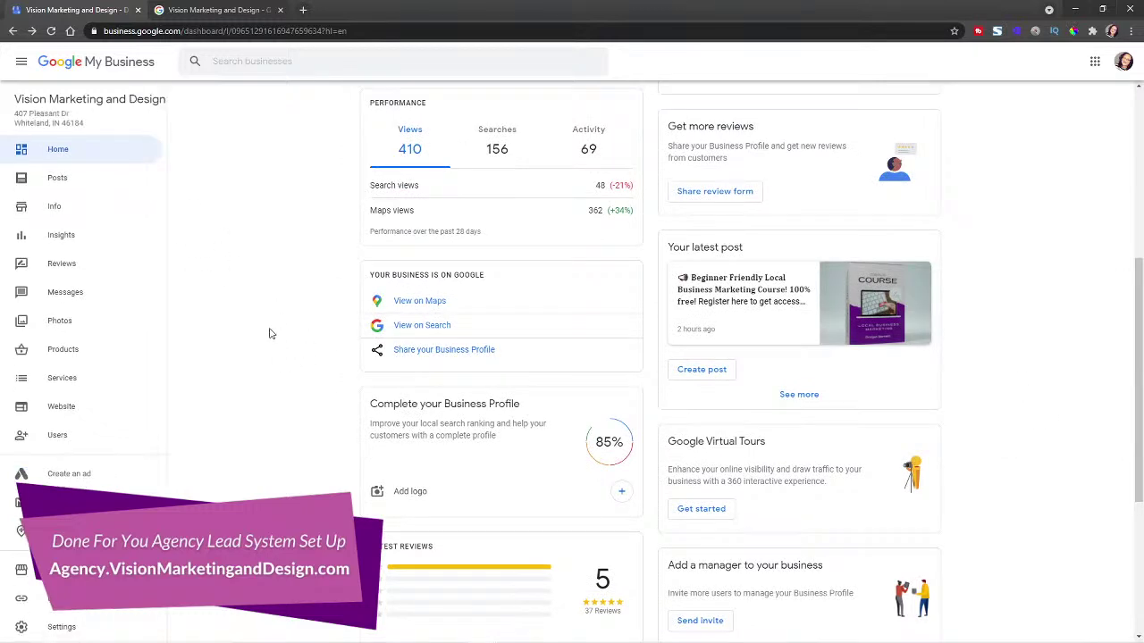
{"action": "scroll", "coordinate": [287, 400], "scroll_direction": "up", "scroll_amount": 4}
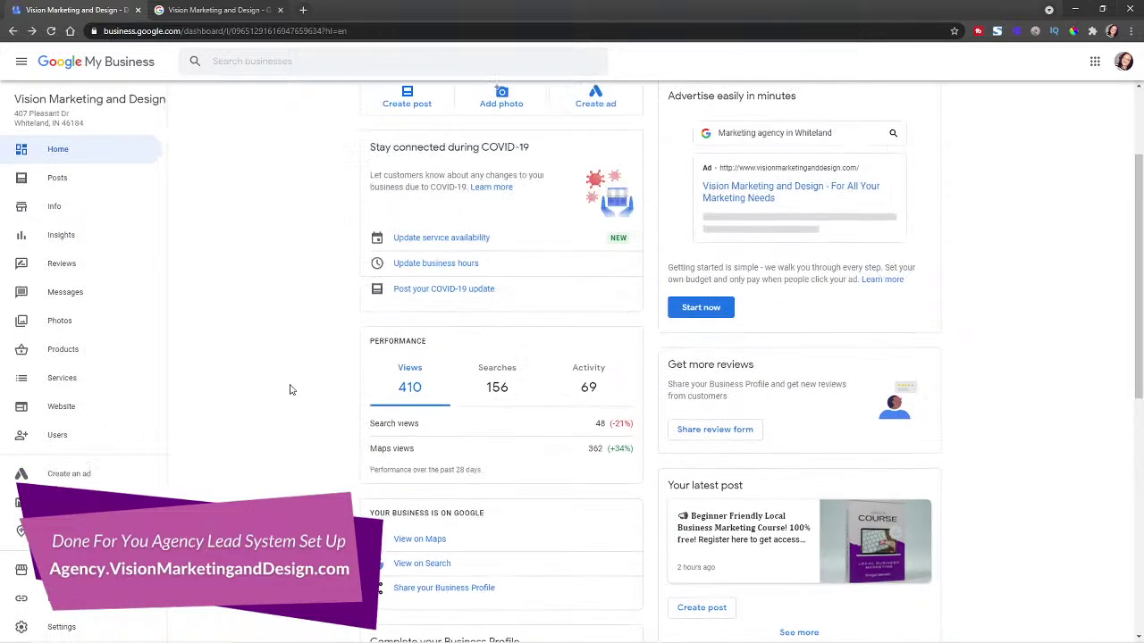
{"action": "scroll", "coordinate": [1034, 333], "scroll_direction": "up", "scroll_amount": 1}
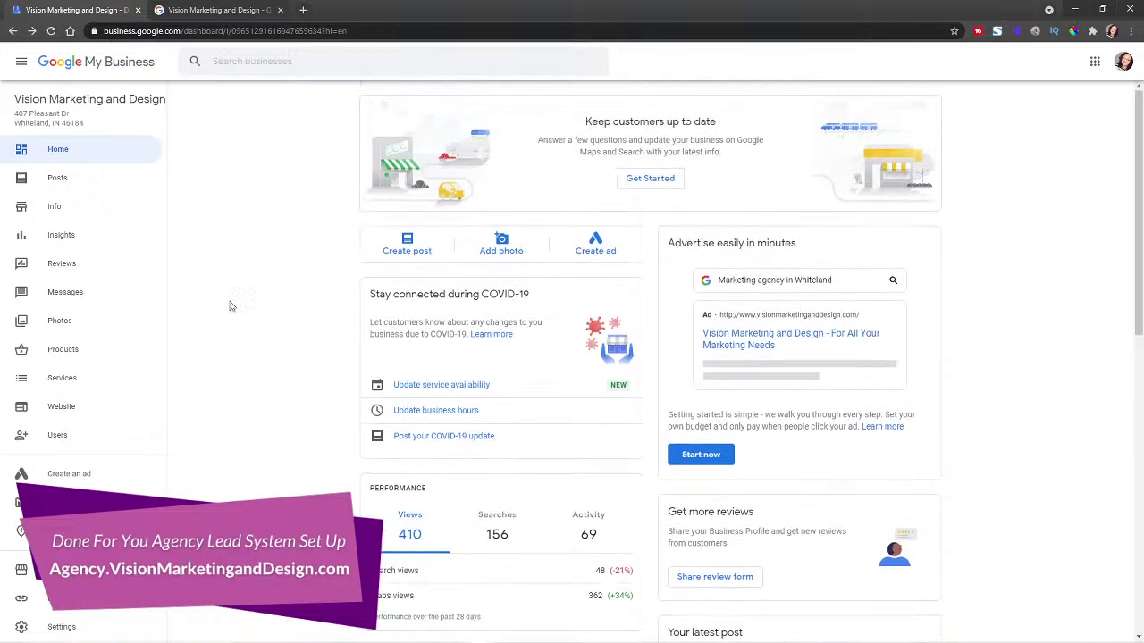
{"action": "left_click", "coordinate": [57, 191]}
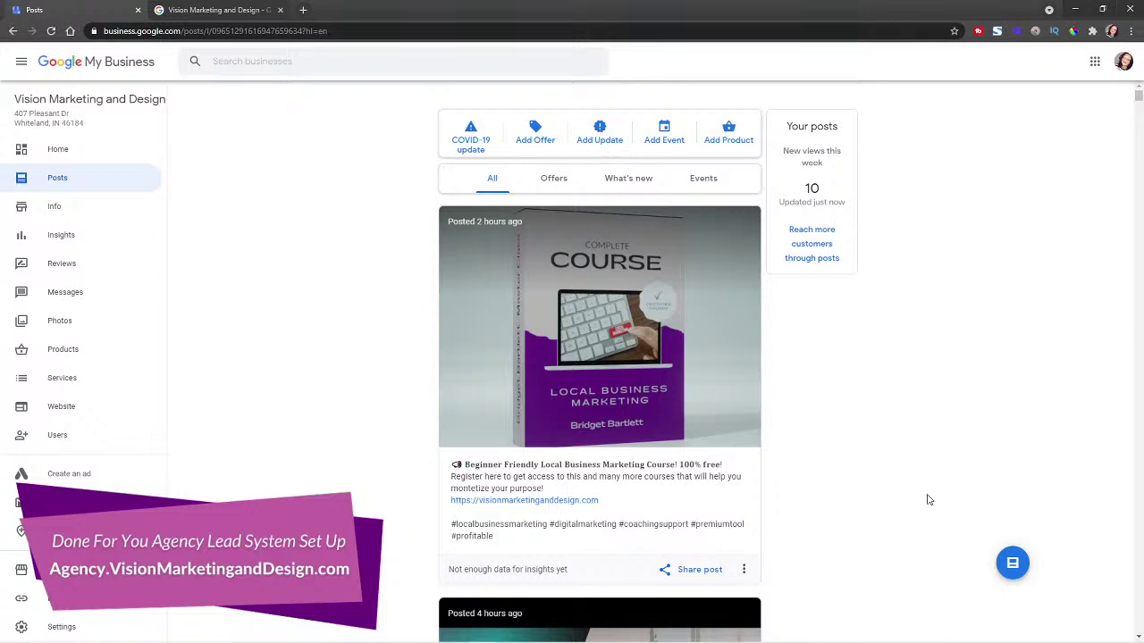
{"action": "scroll", "coordinate": [774, 475], "scroll_direction": "down", "scroll_amount": 1}
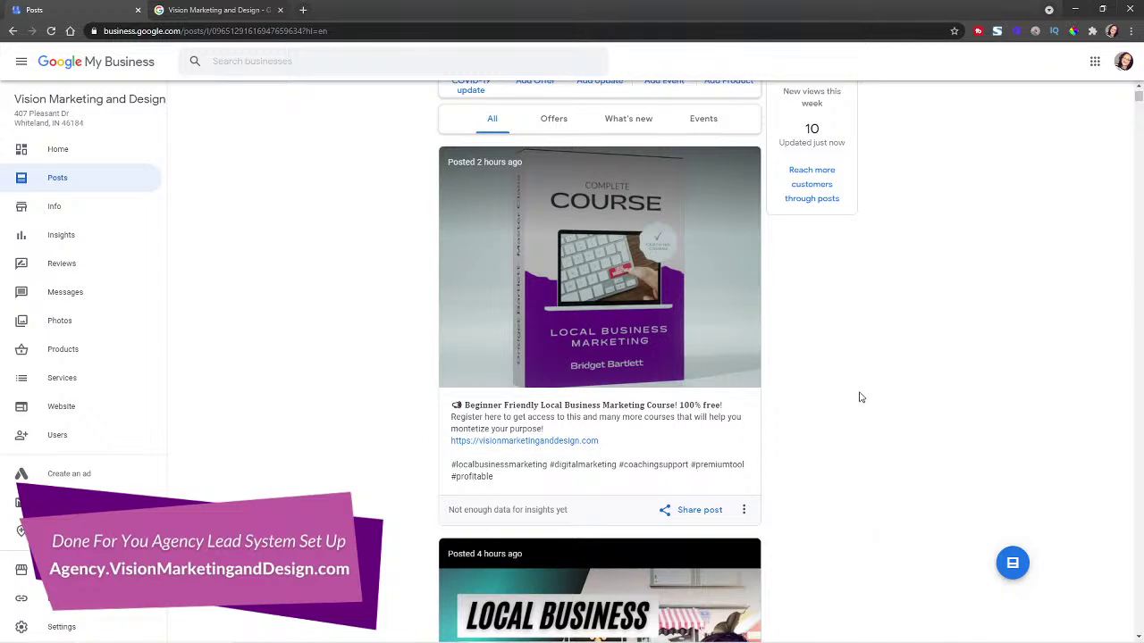
Filter the posts by Offers, What's new and Events, then show all posts again and review the most recent ones.
{"action": "left_click", "coordinate": [552, 115]}
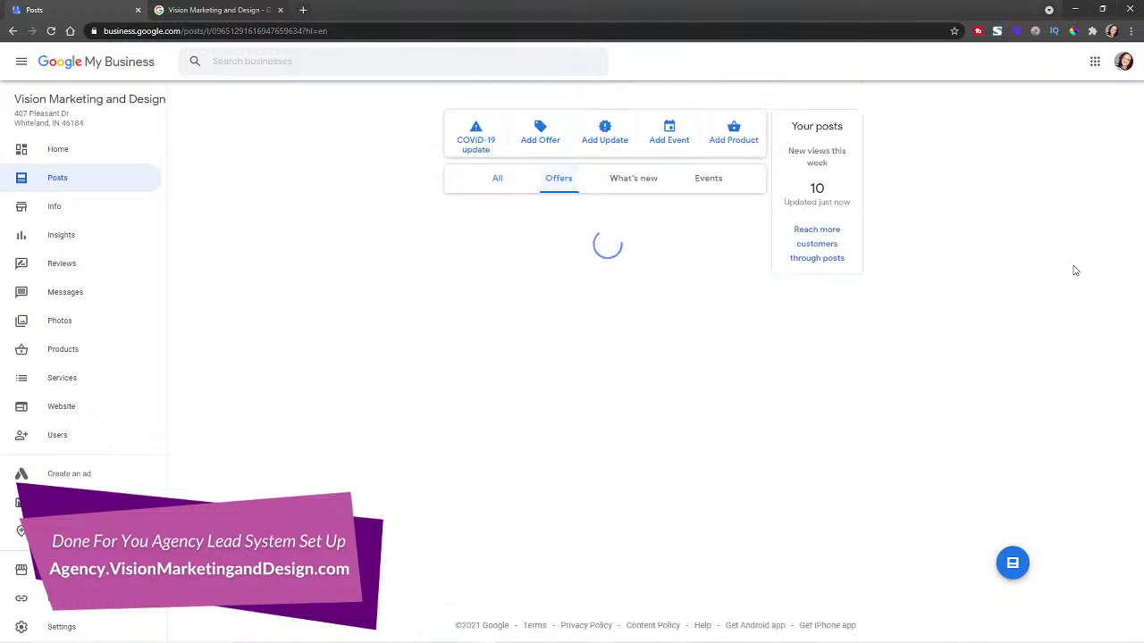
{"action": "left_click", "coordinate": [642, 179]}
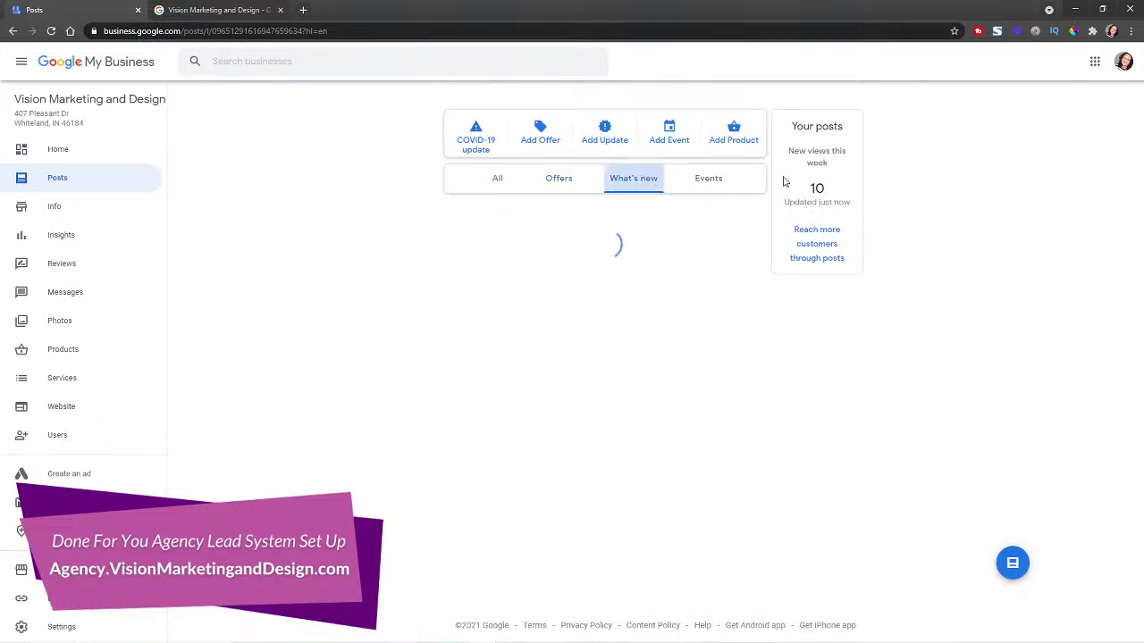
{"action": "left_click", "coordinate": [716, 182]}
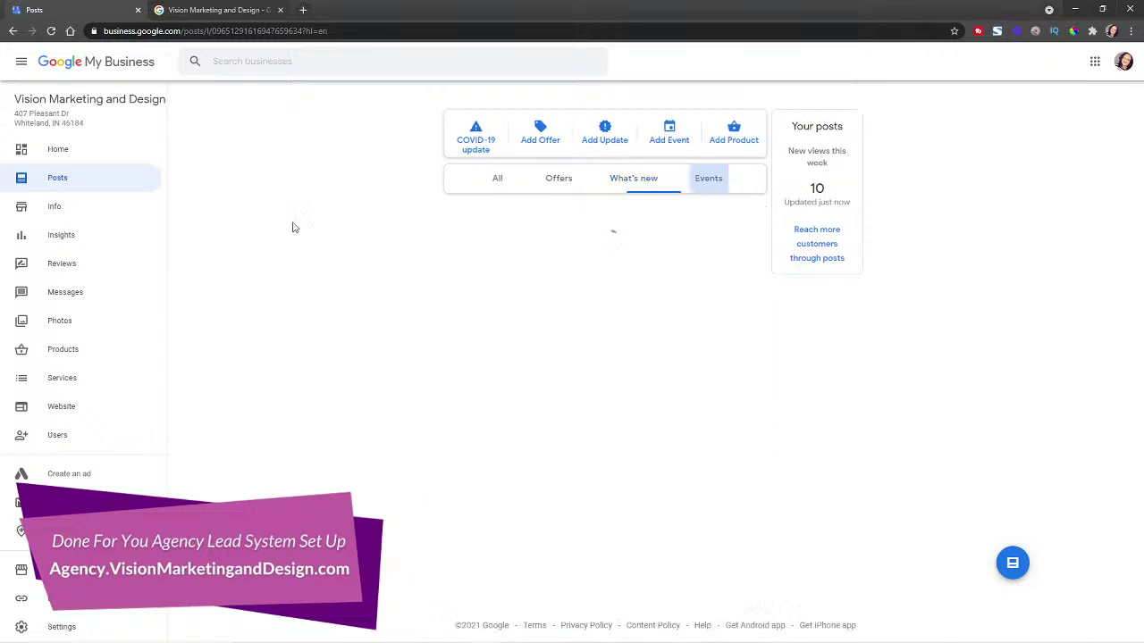
{"action": "left_click", "coordinate": [500, 182]}
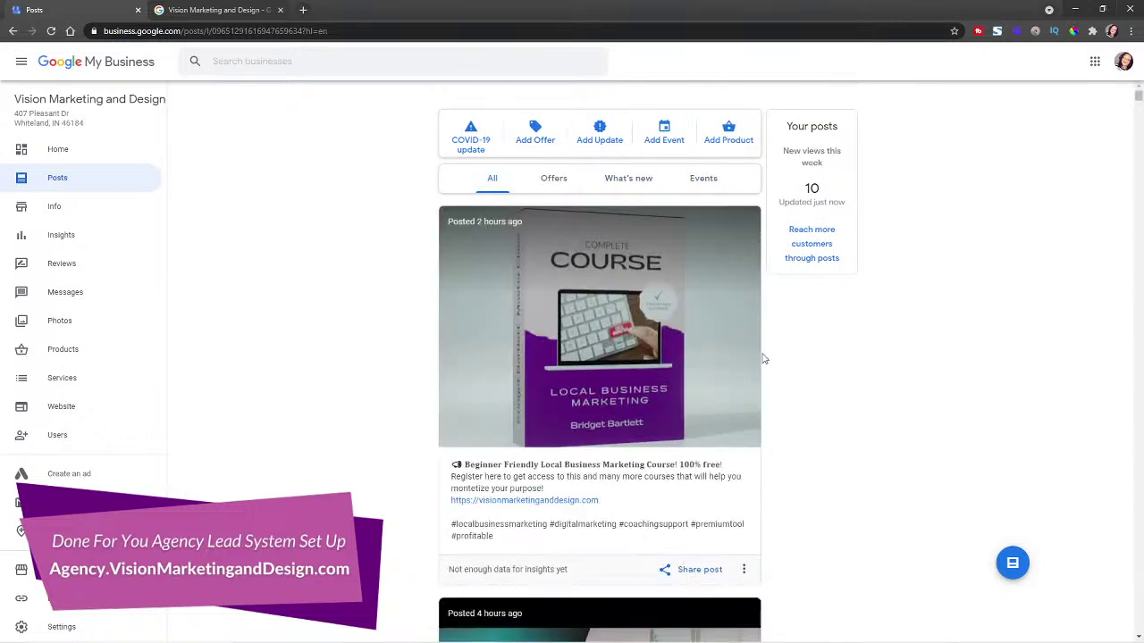
{"action": "scroll", "coordinate": [849, 449], "scroll_direction": "down", "scroll_amount": 2}
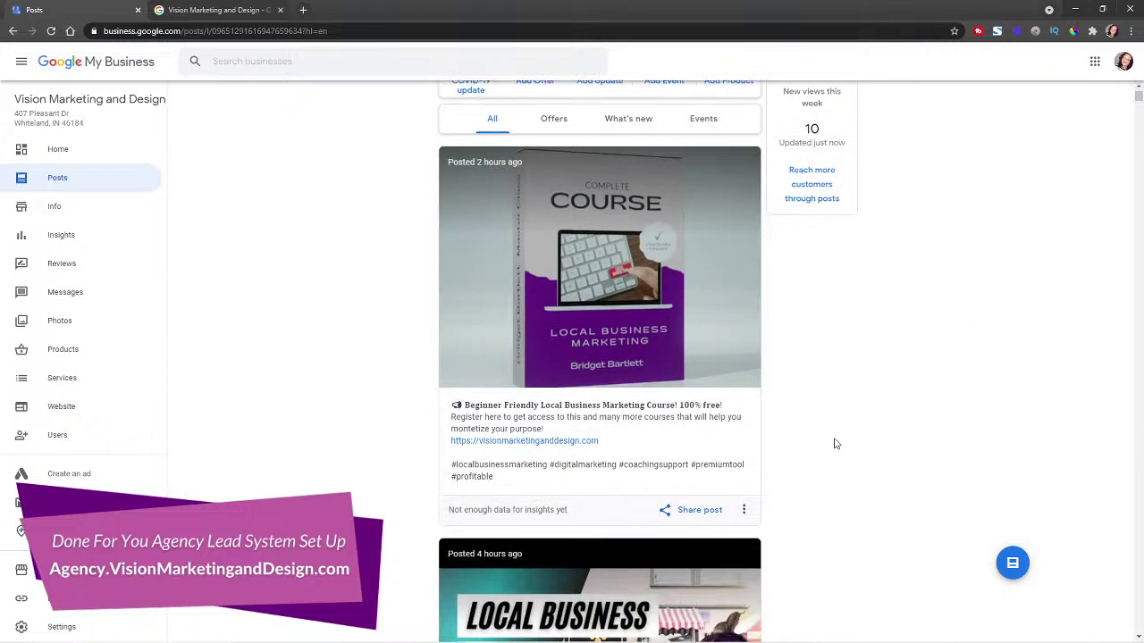
{"action": "scroll", "coordinate": [833, 441], "scroll_direction": "down", "scroll_amount": 2}
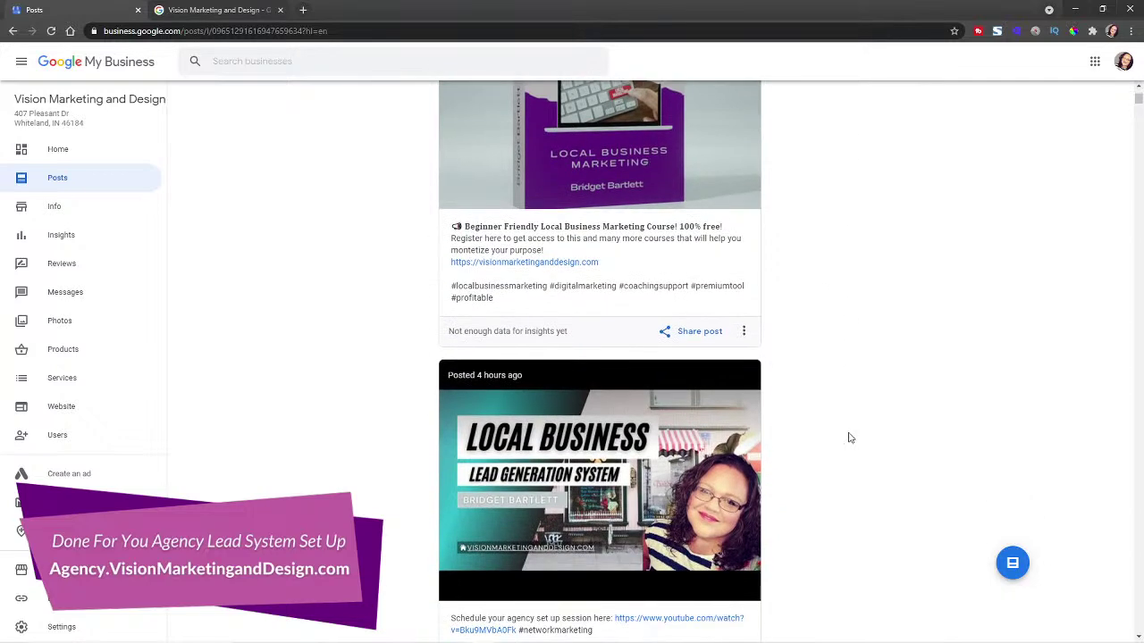
{"action": "scroll", "coordinate": [851, 438], "scroll_direction": "up", "scroll_amount": 4}
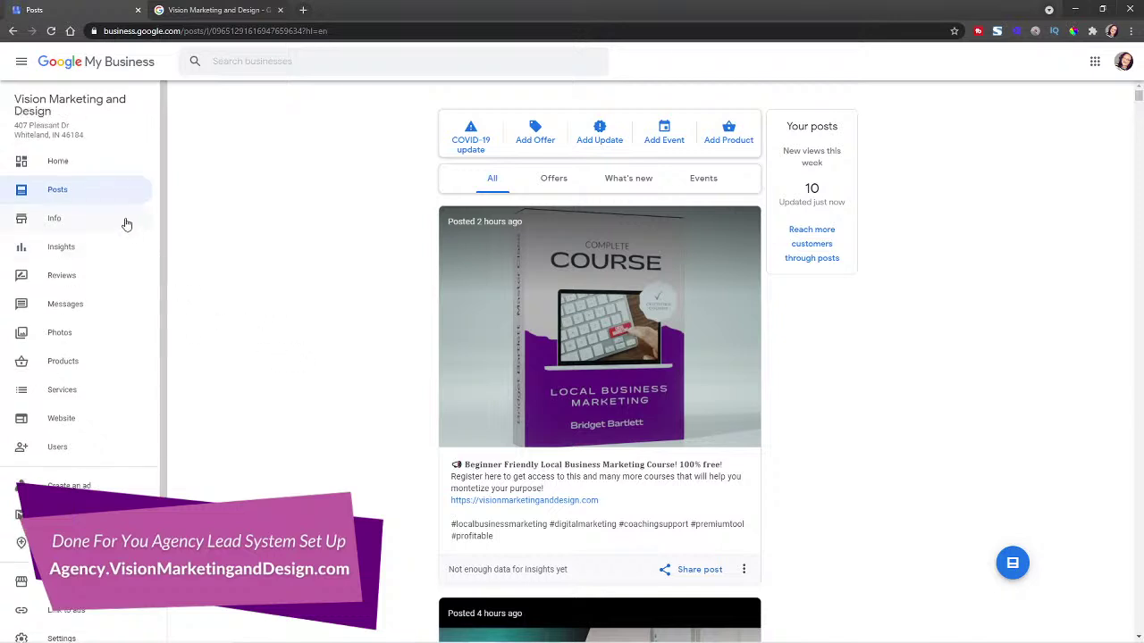
Open the business's Info page and examine its categories, address, service areas, opening hours and closure options.
{"action": "left_click", "coordinate": [51, 221]}
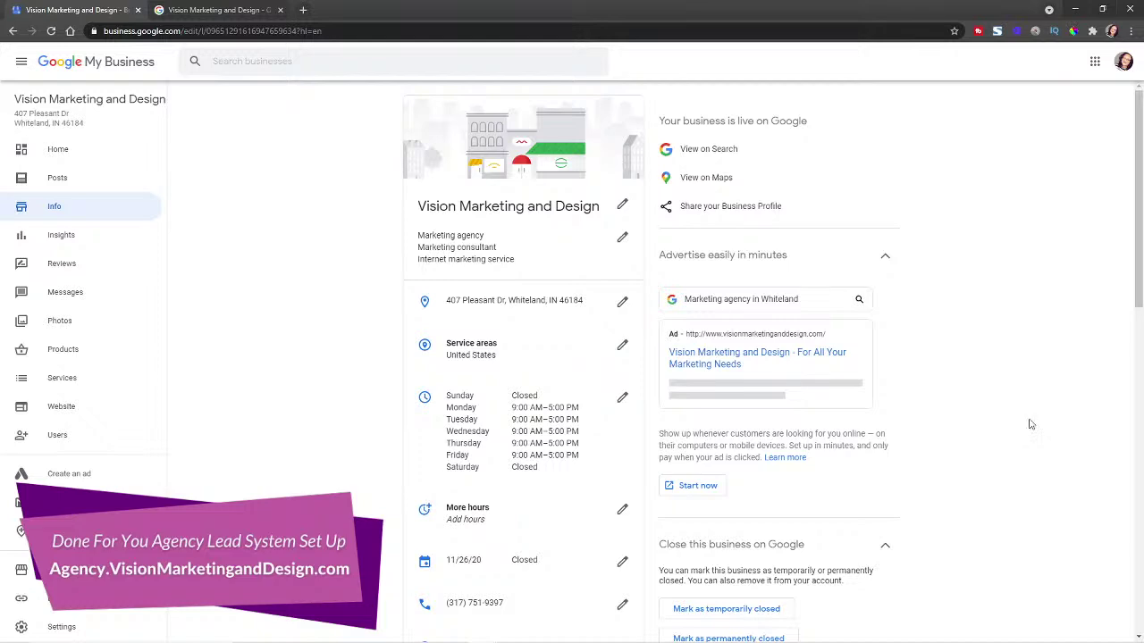
{"action": "scroll", "coordinate": [1028, 434], "scroll_direction": "down", "scroll_amount": 1}
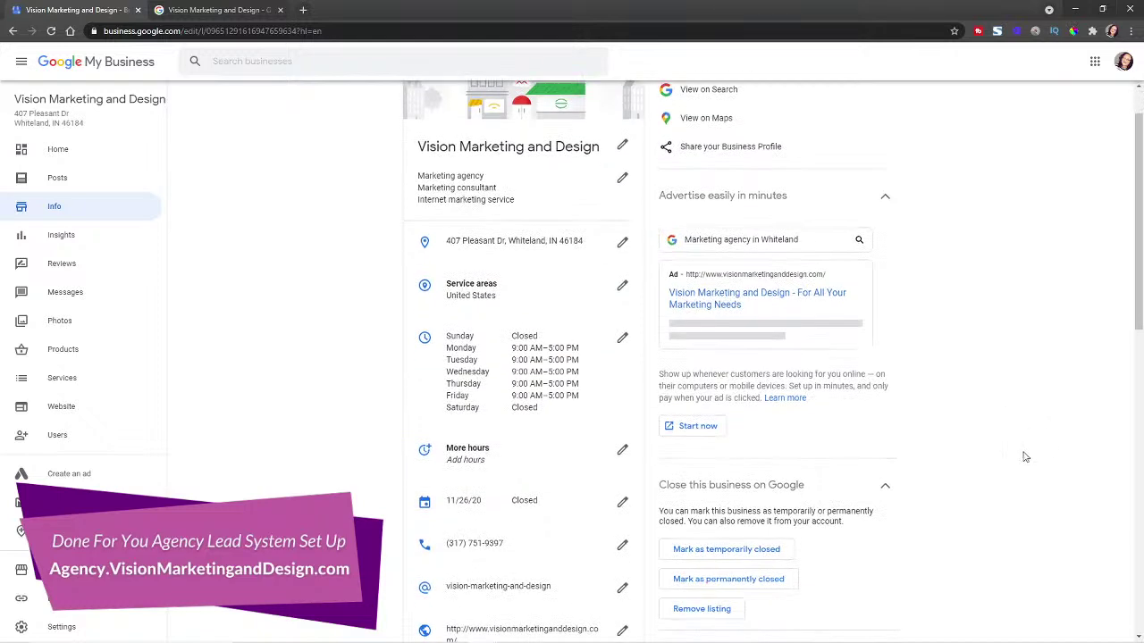
{"action": "scroll", "coordinate": [1020, 455], "scroll_direction": "down", "scroll_amount": 2}
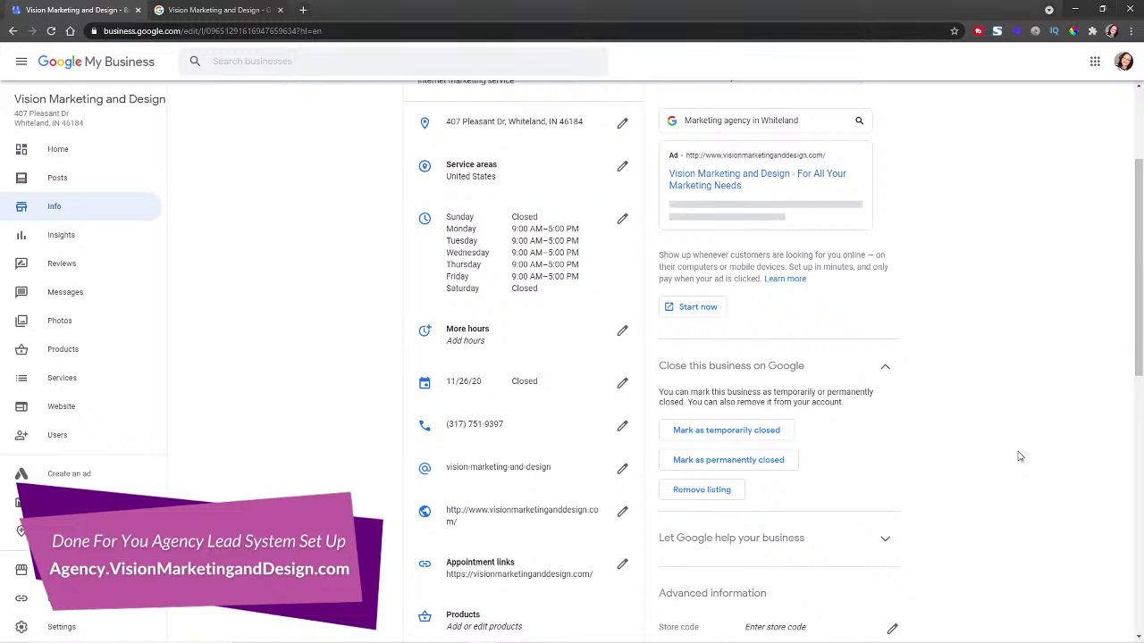
{"action": "scroll", "coordinate": [1020, 457], "scroll_direction": "down", "scroll_amount": 1}
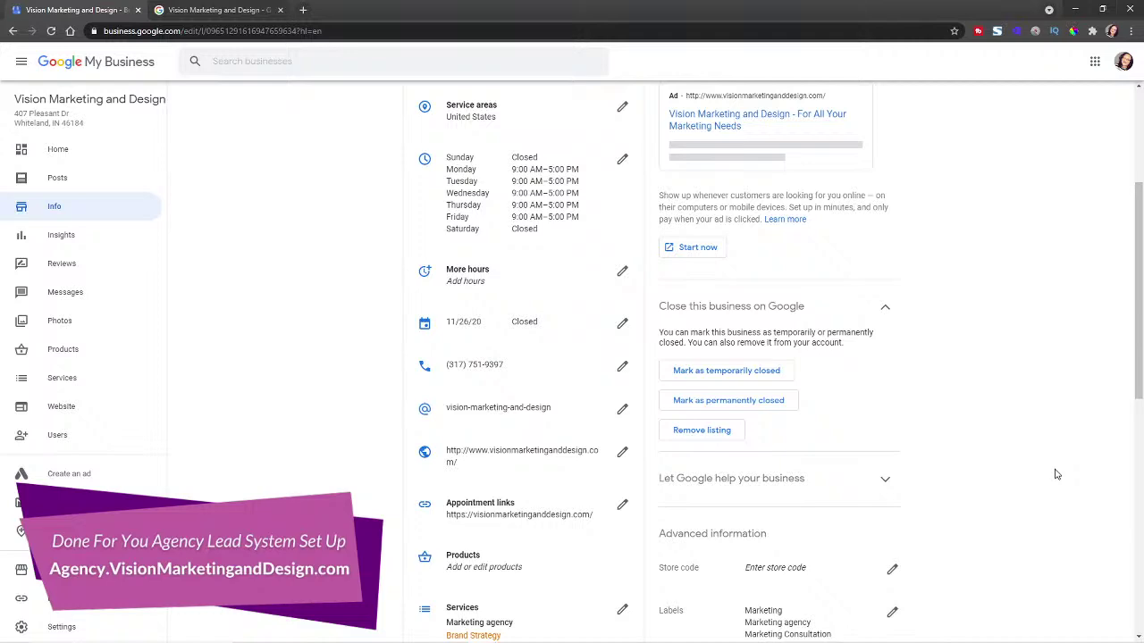
{"action": "scroll", "coordinate": [1055, 476], "scroll_direction": "down", "scroll_amount": 1}
{"action": "scroll", "coordinate": [1041, 447], "scroll_direction": "down", "scroll_amount": 1}
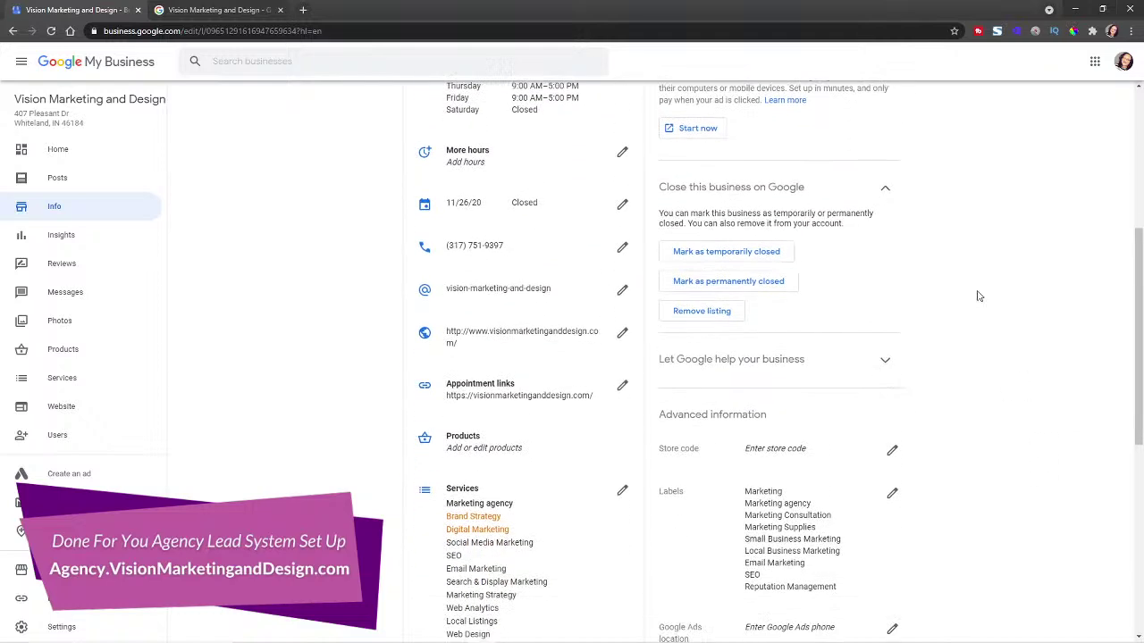
{"action": "scroll", "coordinate": [1014, 397], "scroll_direction": "up", "scroll_amount": 2}
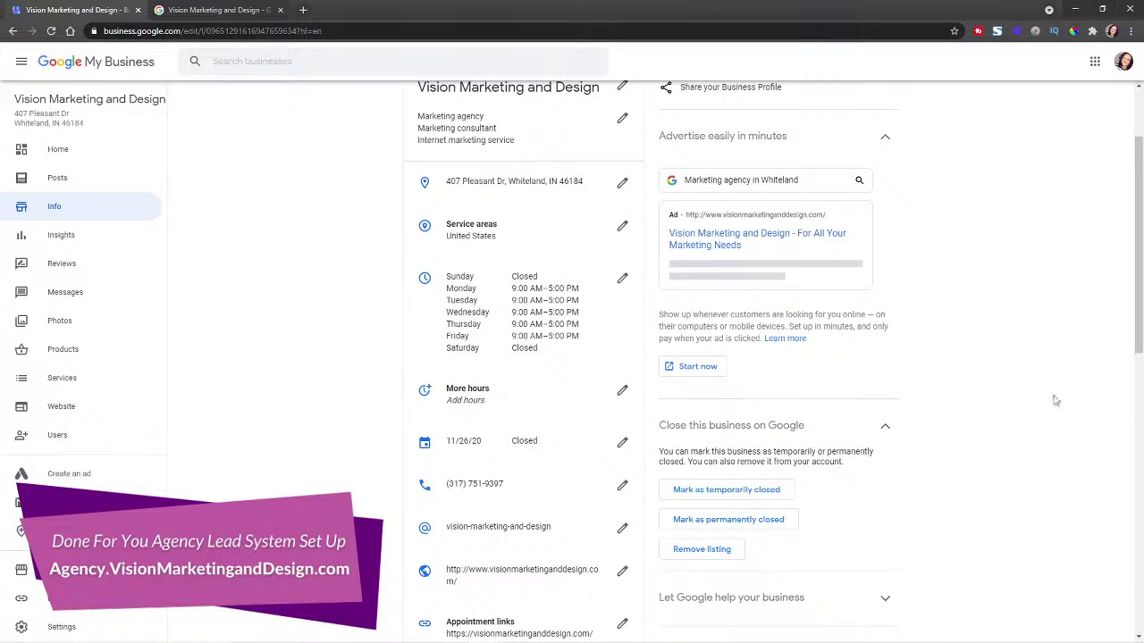
Examine the remaining business information: phone, web links, products, services, attributes, description, opening date and photos.
{"action": "scroll", "coordinate": [1049, 414], "scroll_direction": "down", "scroll_amount": 1}
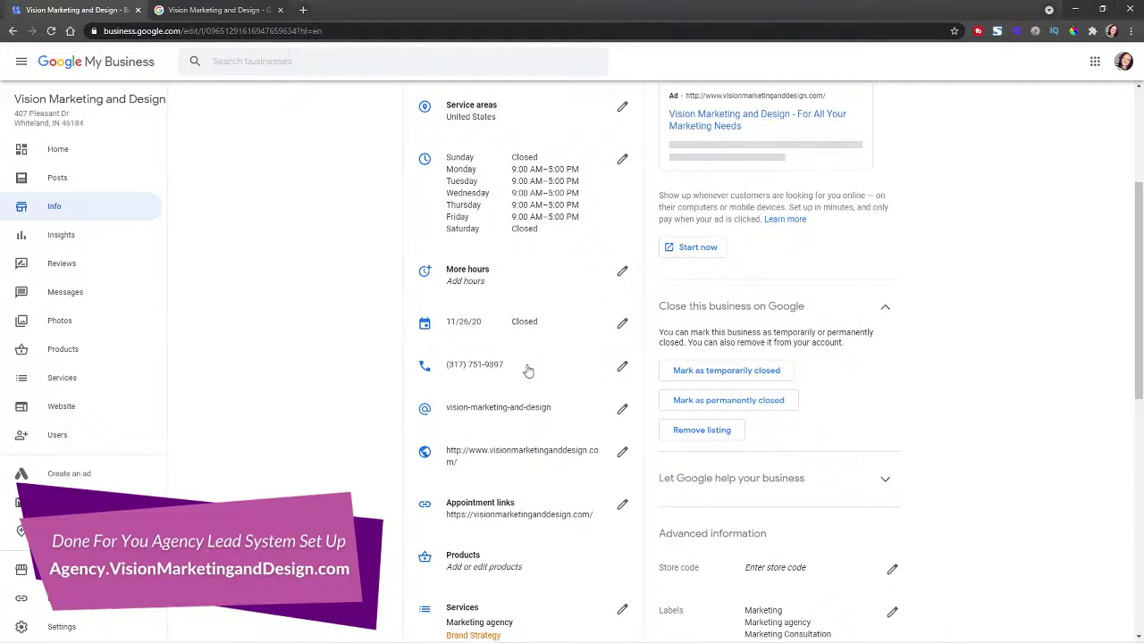
{"action": "scroll", "coordinate": [568, 406], "scroll_direction": "down", "scroll_amount": 2}
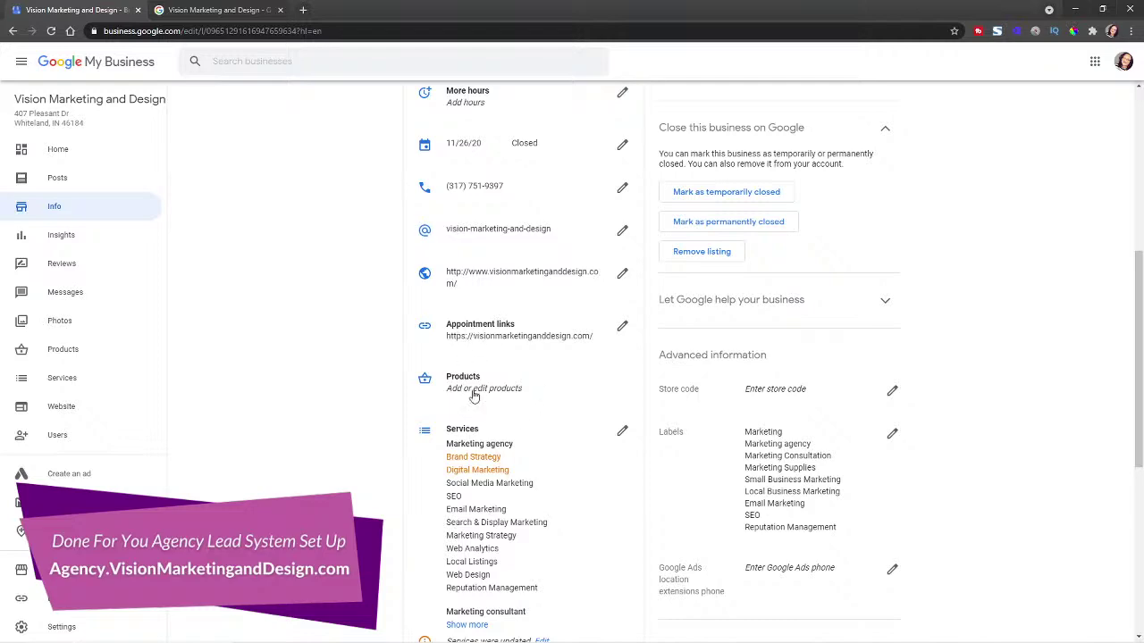
{"action": "scroll", "coordinate": [514, 369], "scroll_direction": "down", "scroll_amount": 2}
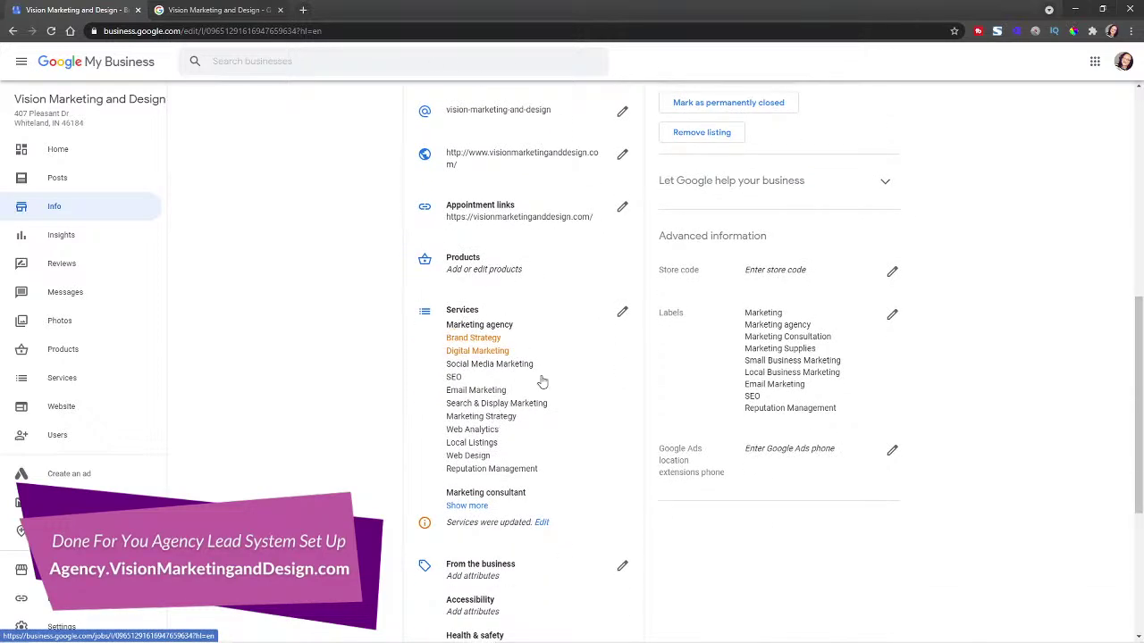
{"action": "scroll", "coordinate": [517, 357], "scroll_direction": "down", "scroll_amount": 5}
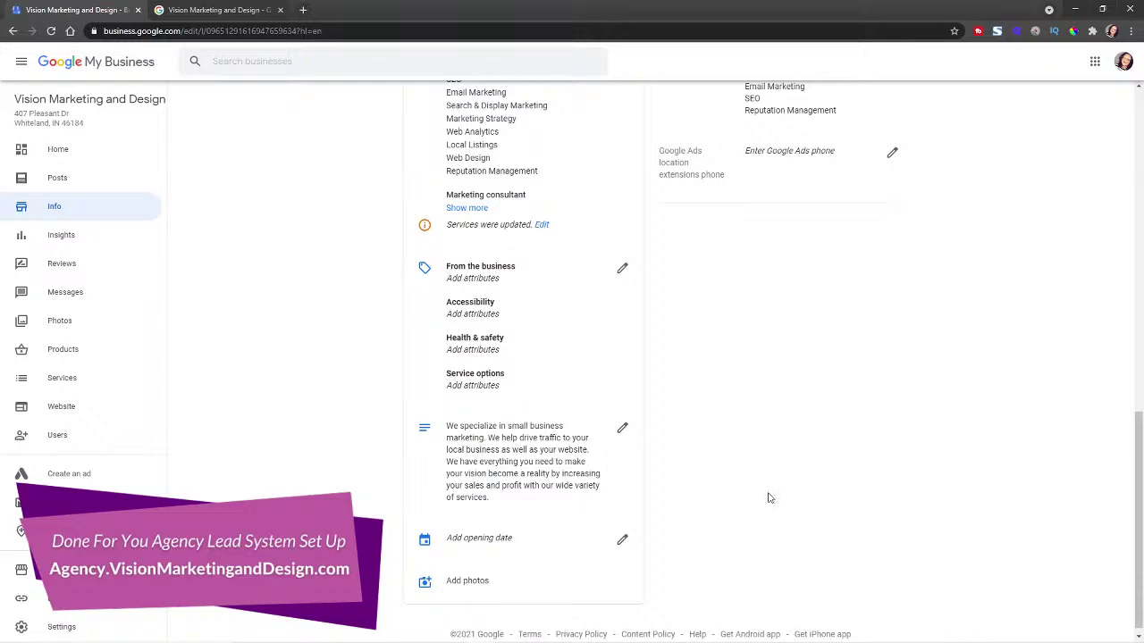
{"action": "scroll", "coordinate": [795, 493], "scroll_direction": "up", "scroll_amount": 2}
{"action": "scroll", "coordinate": [446, 558], "scroll_direction": "down", "scroll_amount": 2}
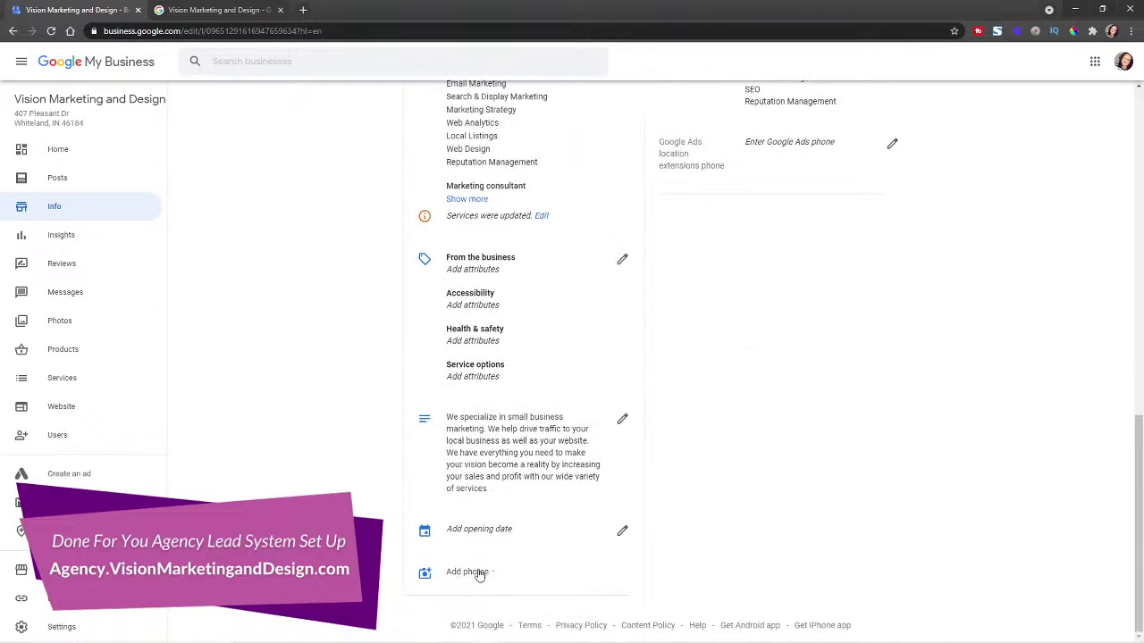
Open the Insights page and inspect the direct, discovery and branded shares of how customers search for the business.
{"action": "left_click", "coordinate": [63, 242]}
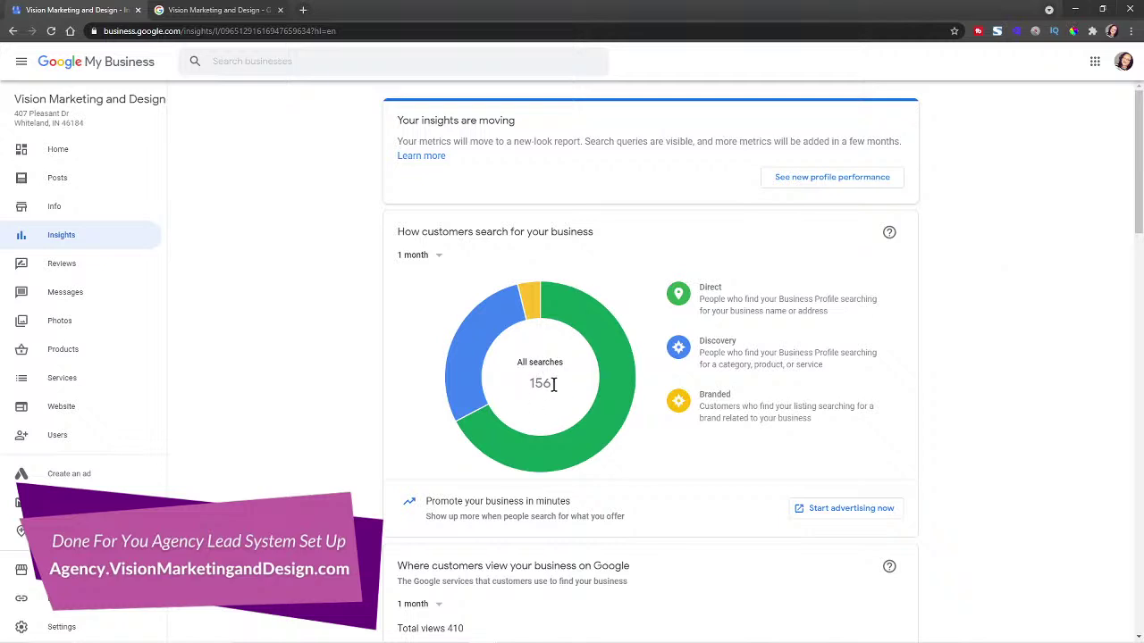
{"action": "scroll", "coordinate": [1090, 357], "scroll_direction": "down", "scroll_amount": 2}
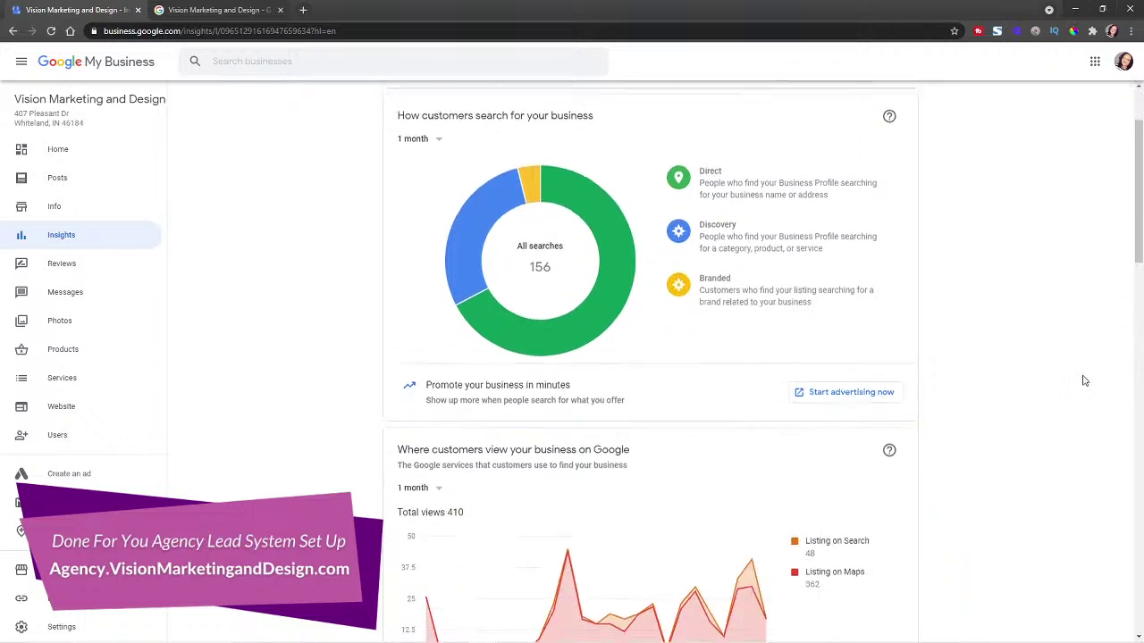
{"action": "mouse_move", "coordinate": [756, 192]}
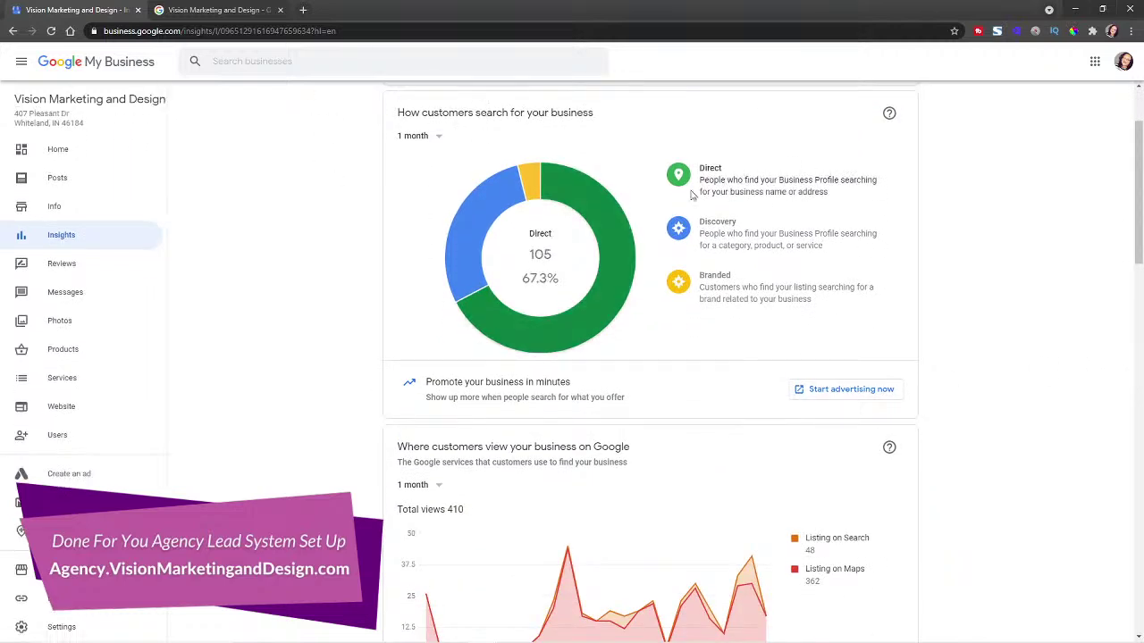
{"action": "mouse_move", "coordinate": [742, 235]}
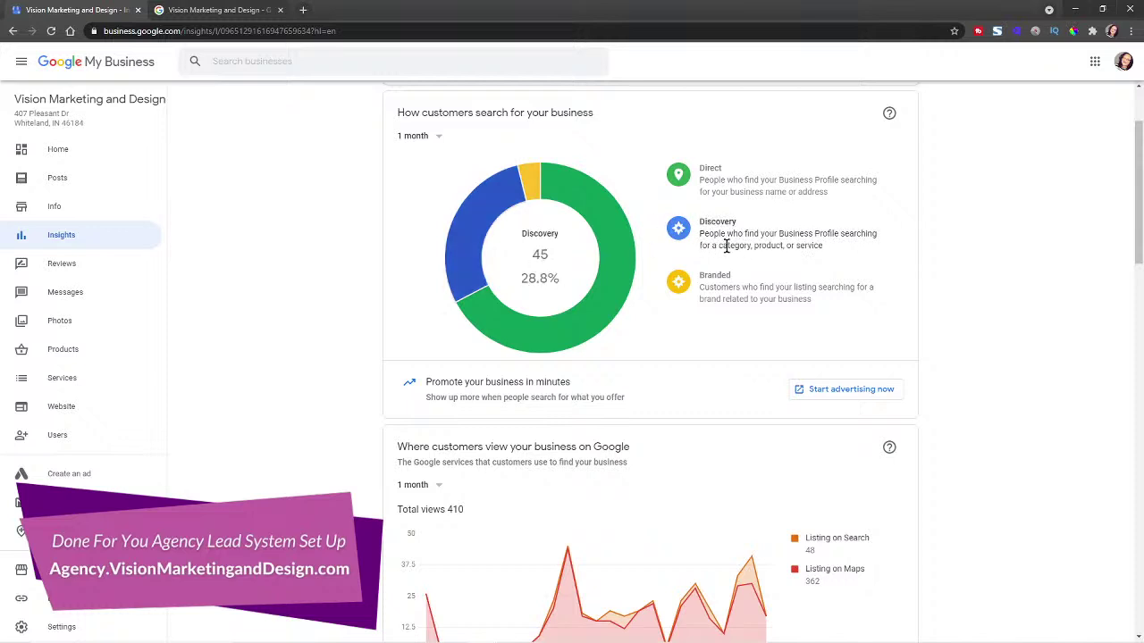
{"action": "mouse_move", "coordinate": [720, 283]}
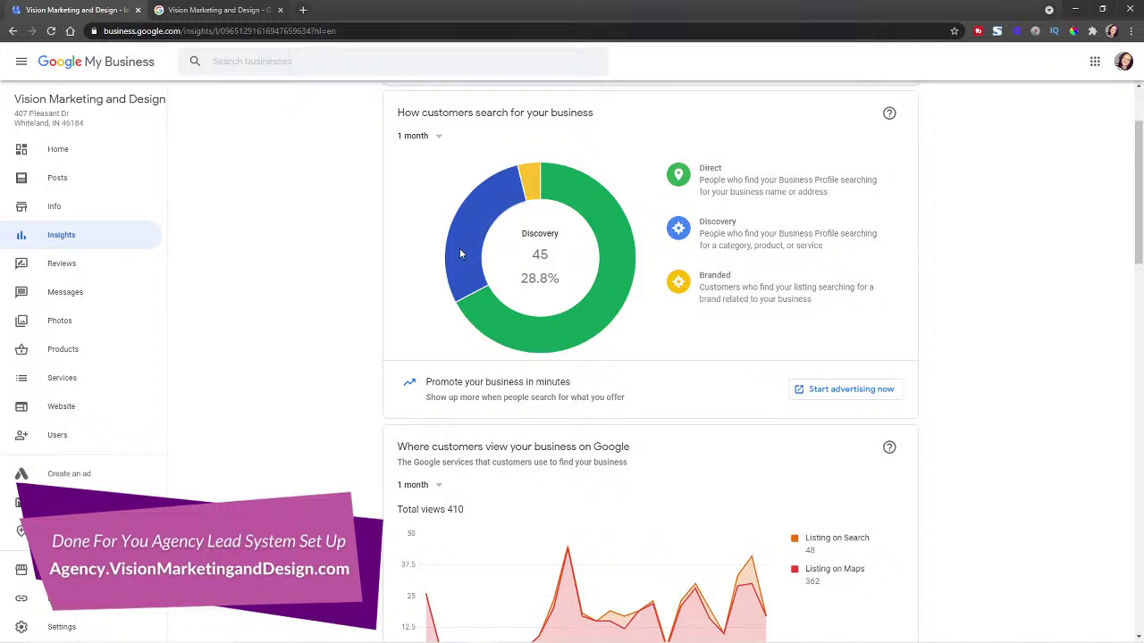
Examine the Insights chart of where customers view the business on Google, comparing the Search and Maps listings.
{"action": "scroll", "coordinate": [1027, 293], "scroll_direction": "down", "scroll_amount": 1}
{"action": "scroll", "coordinate": [1027, 293], "scroll_direction": "down", "scroll_amount": 1}
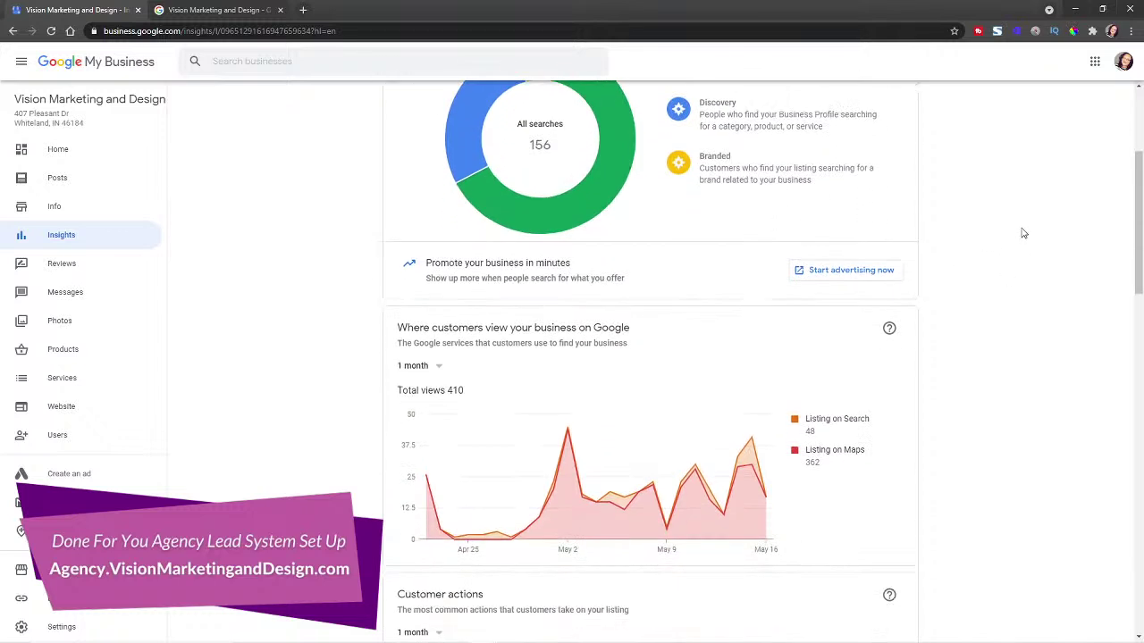
{"action": "scroll", "coordinate": [1010, 287], "scroll_direction": "down", "scroll_amount": 1}
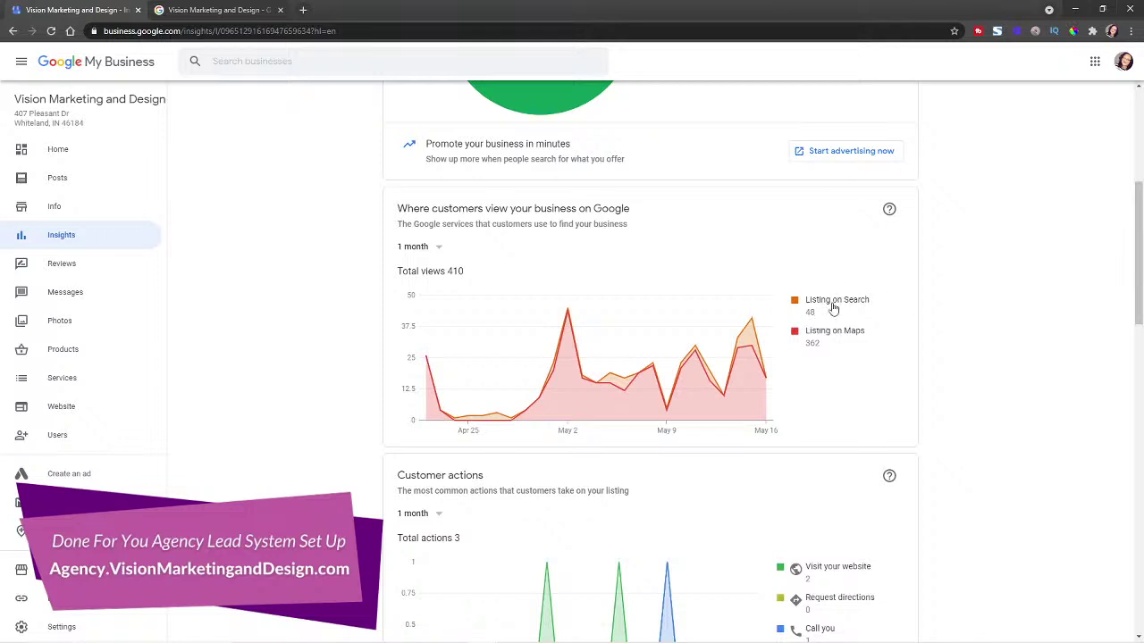
{"action": "scroll", "coordinate": [980, 330], "scroll_direction": "down", "scroll_amount": 2}
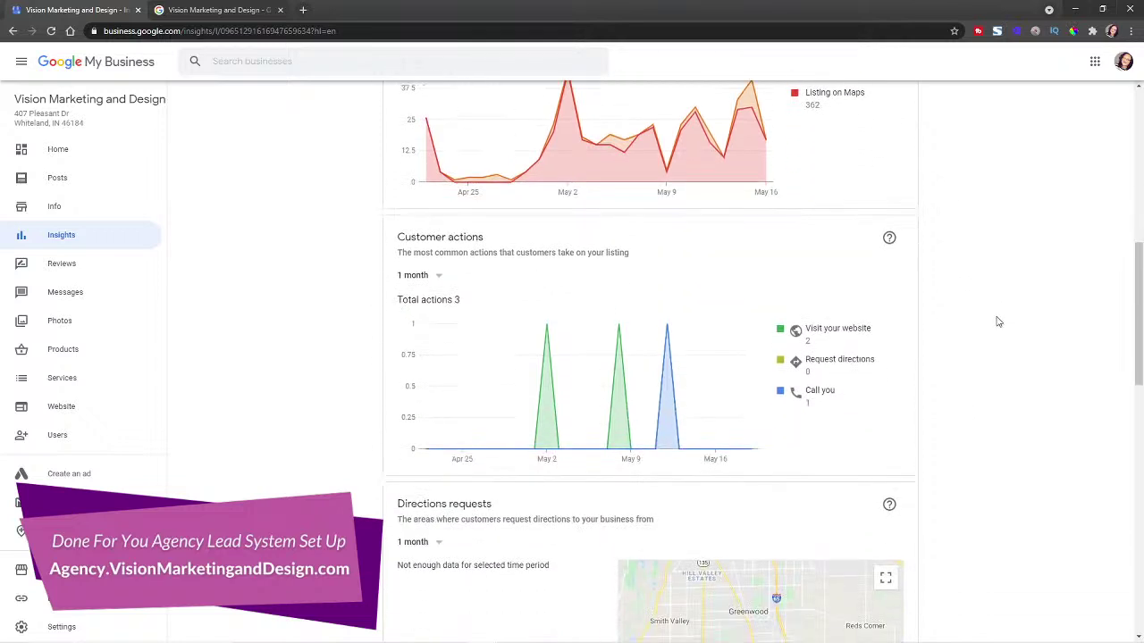
{"action": "scroll", "coordinate": [893, 303], "scroll_direction": "up", "scroll_amount": 1}
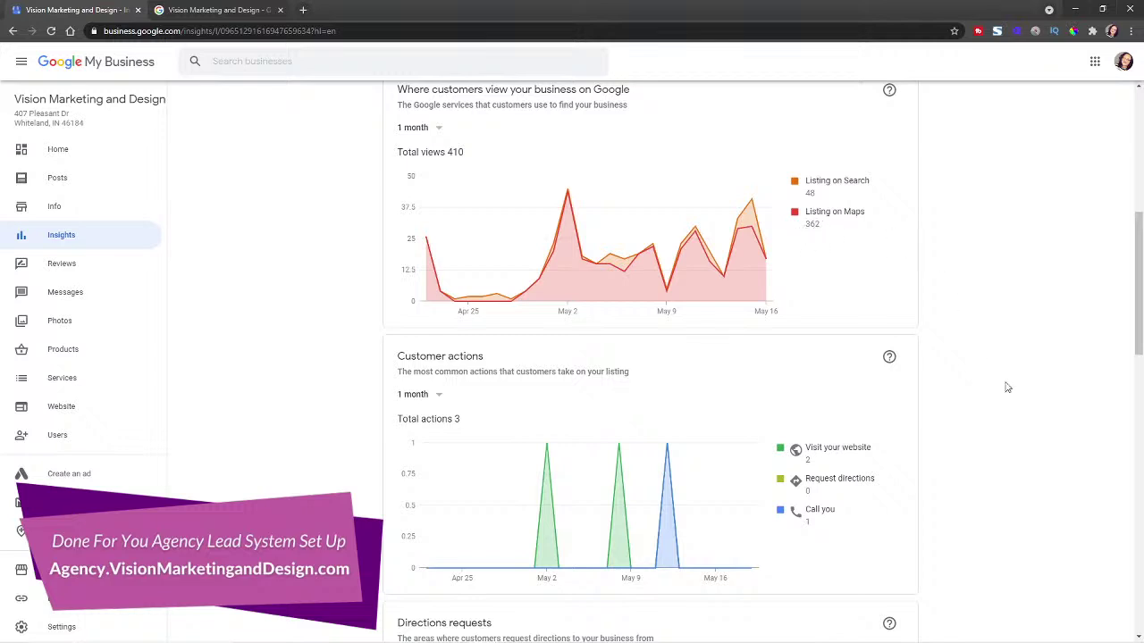
Examine the Customer actions chart and the Directions requests map on the Insights page.
{"action": "scroll", "coordinate": [1024, 430], "scroll_direction": "down", "scroll_amount": 2}
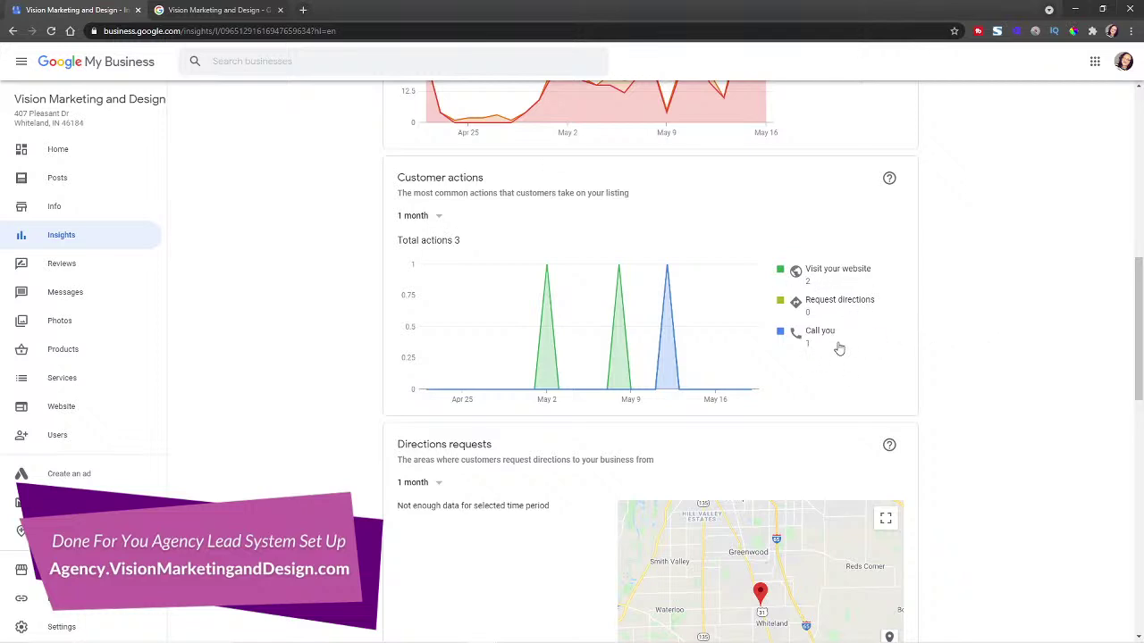
{"action": "scroll", "coordinate": [1031, 388], "scroll_direction": "down", "scroll_amount": 4}
{"action": "scroll", "coordinate": [992, 322], "scroll_direction": "up", "scroll_amount": 3}
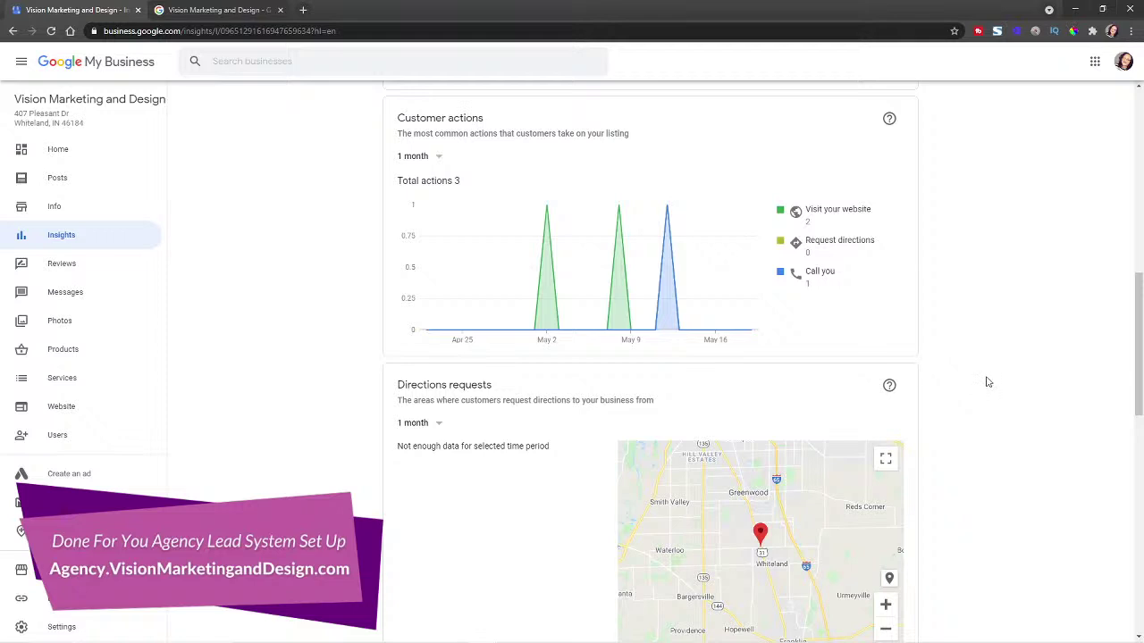
{"action": "scroll", "coordinate": [988, 383], "scroll_direction": "down", "scroll_amount": 2}
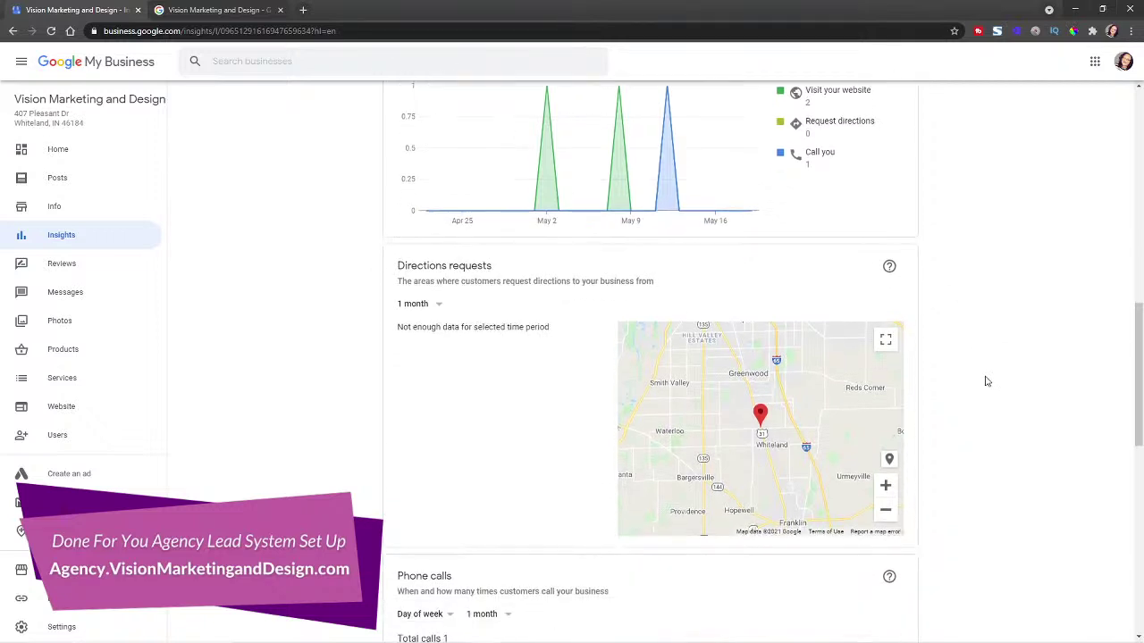
{"action": "scroll", "coordinate": [988, 383], "scroll_direction": "down", "scroll_amount": 1}
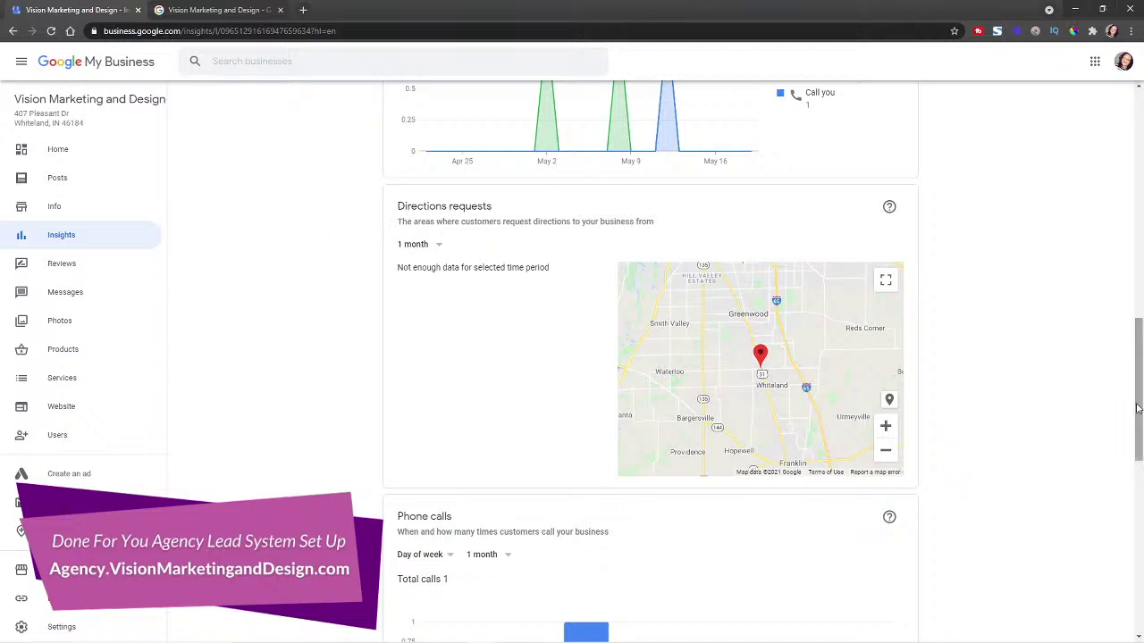
Examine the phone calls by day of week and the photo views and photo quantity compared with similar businesses.
{"action": "scroll", "coordinate": [996, 376], "scroll_direction": "down", "scroll_amount": 5}
{"action": "scroll", "coordinate": [417, 215], "scroll_direction": "up", "scroll_amount": 1}
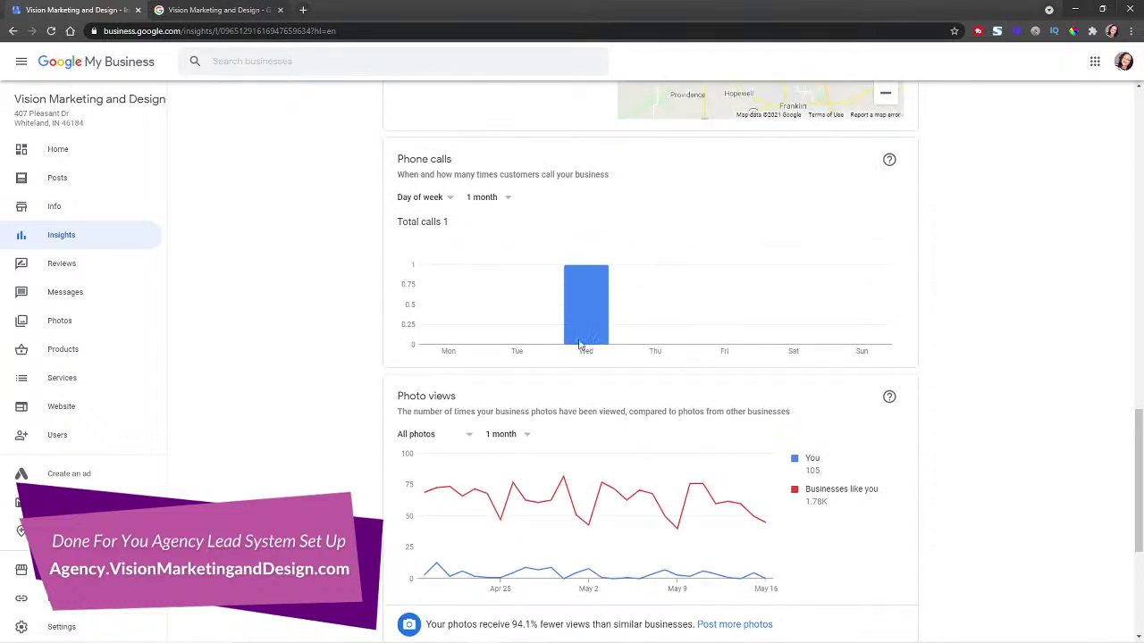
{"action": "scroll", "coordinate": [1027, 350], "scroll_direction": "down", "scroll_amount": 2}
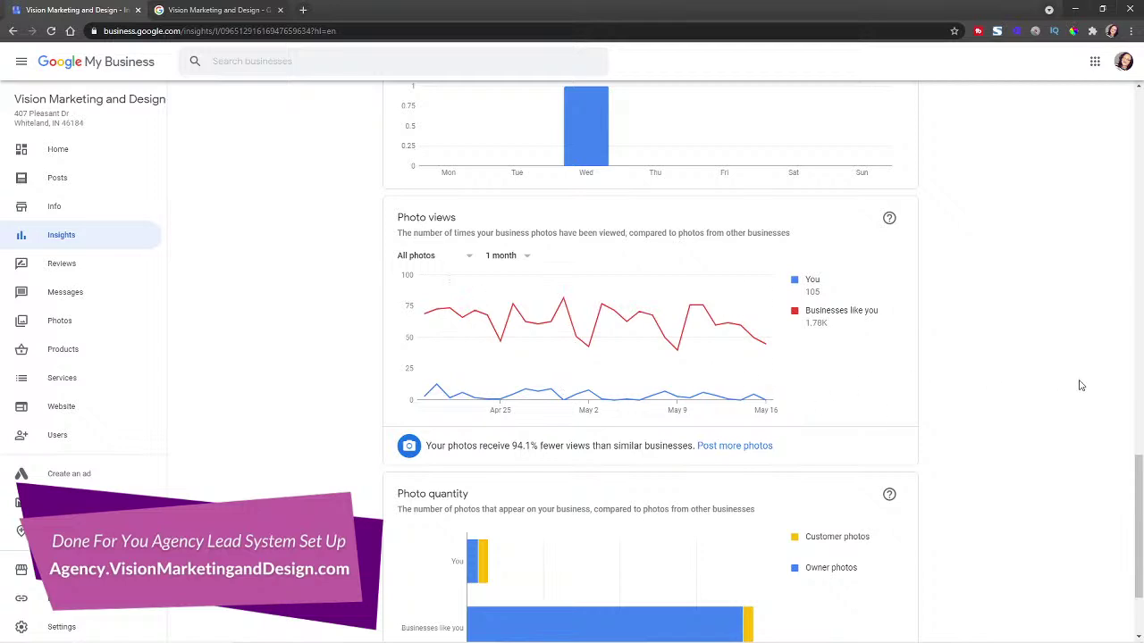
{"action": "scroll", "coordinate": [1076, 377], "scroll_direction": "down", "scroll_amount": 1}
{"action": "scroll", "coordinate": [1076, 377], "scroll_direction": "down", "scroll_amount": 2}
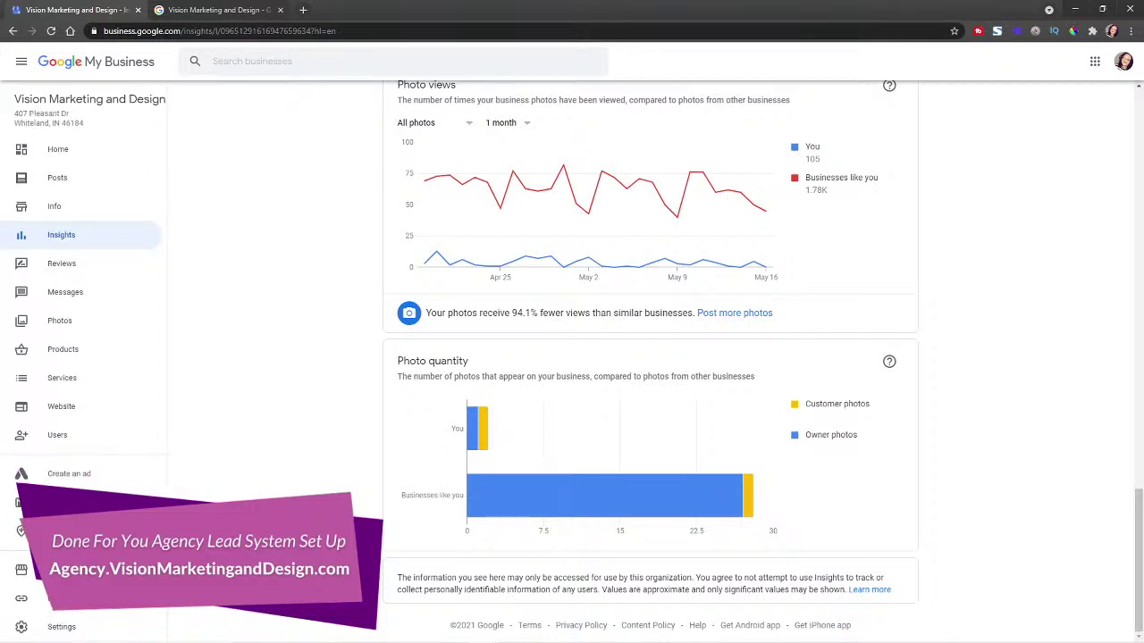
Open the Reviews page, filter by Replied and Haven't replied, then show all reviews again and look through them.
{"action": "left_click", "coordinate": [61, 277]}
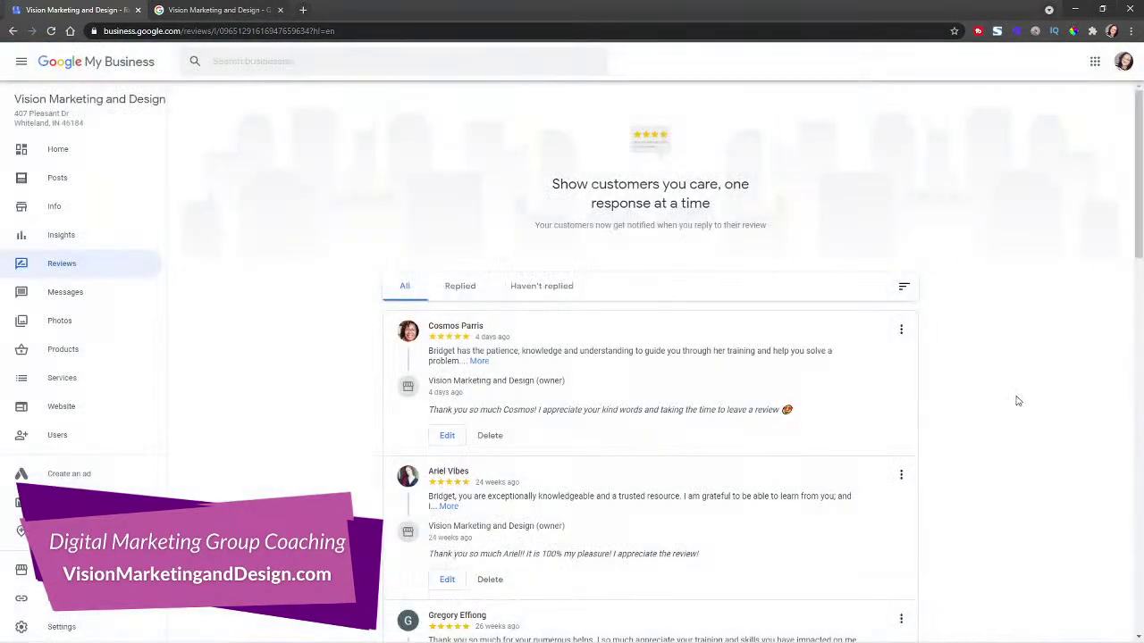
{"action": "scroll", "coordinate": [1037, 393], "scroll_direction": "down", "scroll_amount": 1}
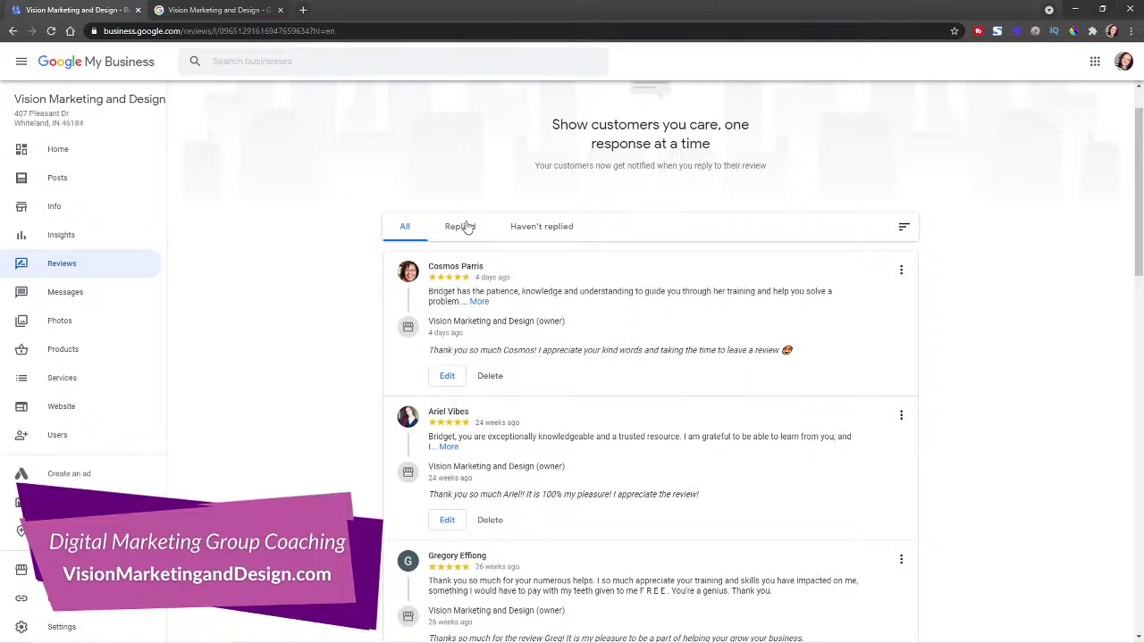
{"action": "left_click", "coordinate": [465, 227]}
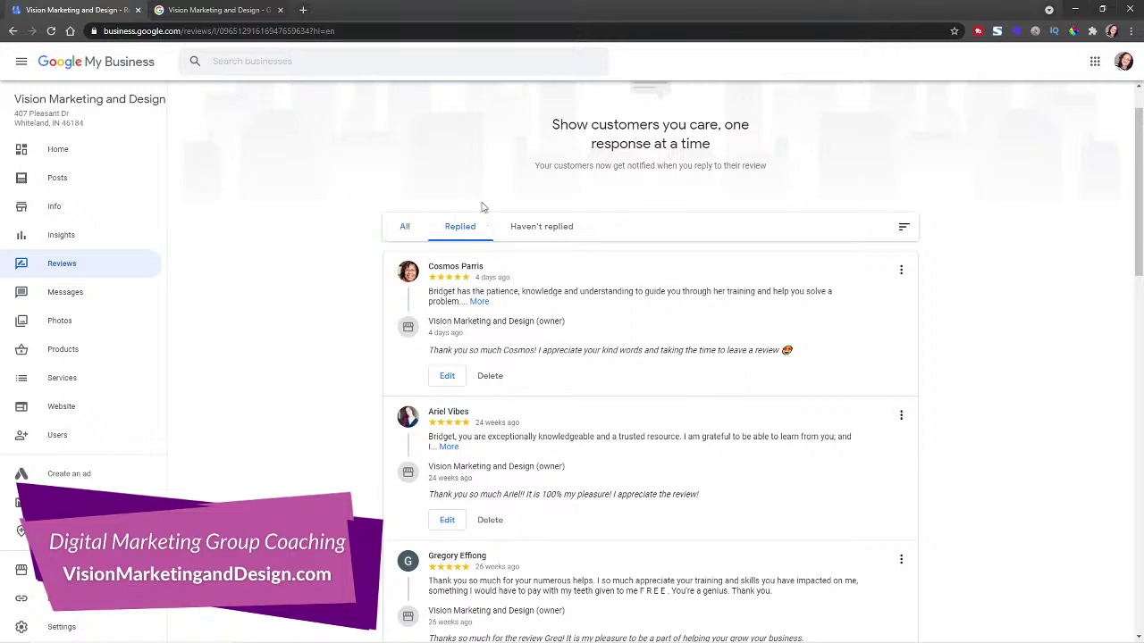
{"action": "left_click", "coordinate": [533, 231]}
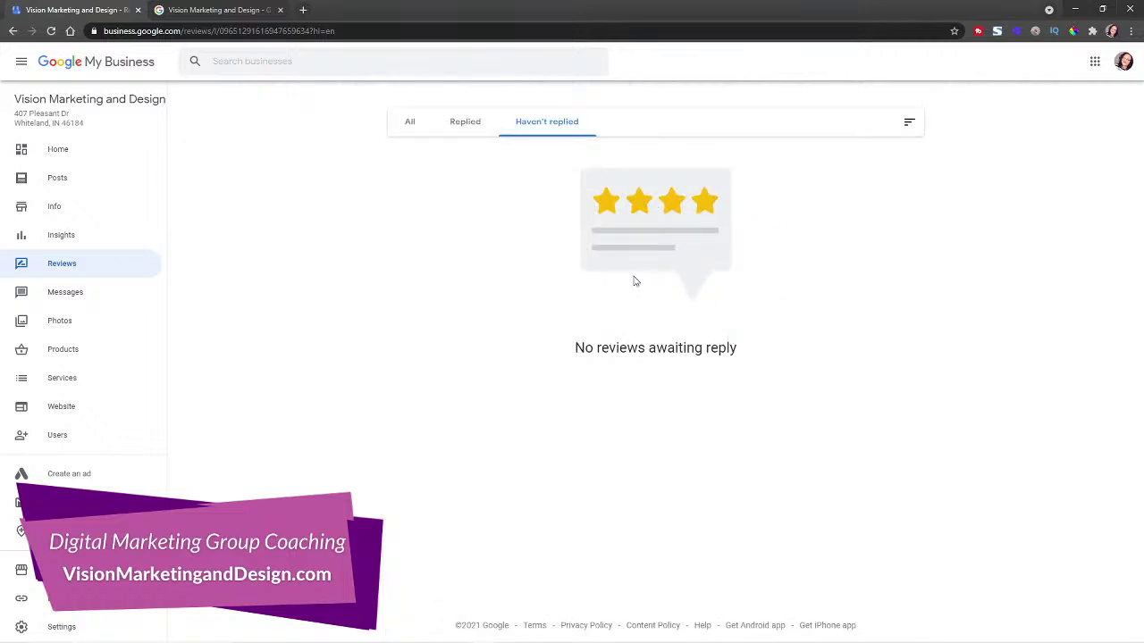
{"action": "left_click", "coordinate": [412, 126]}
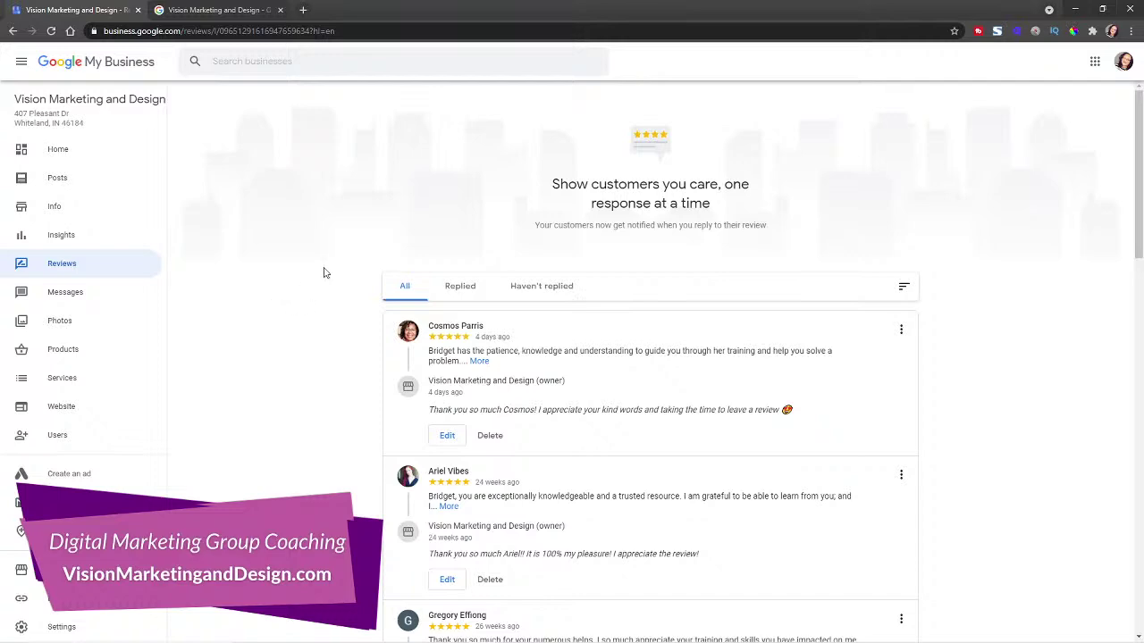
{"action": "scroll", "coordinate": [322, 271], "scroll_direction": "down", "scroll_amount": 1}
{"action": "scroll", "coordinate": [292, 264], "scroll_direction": "down", "scroll_amount": 1}
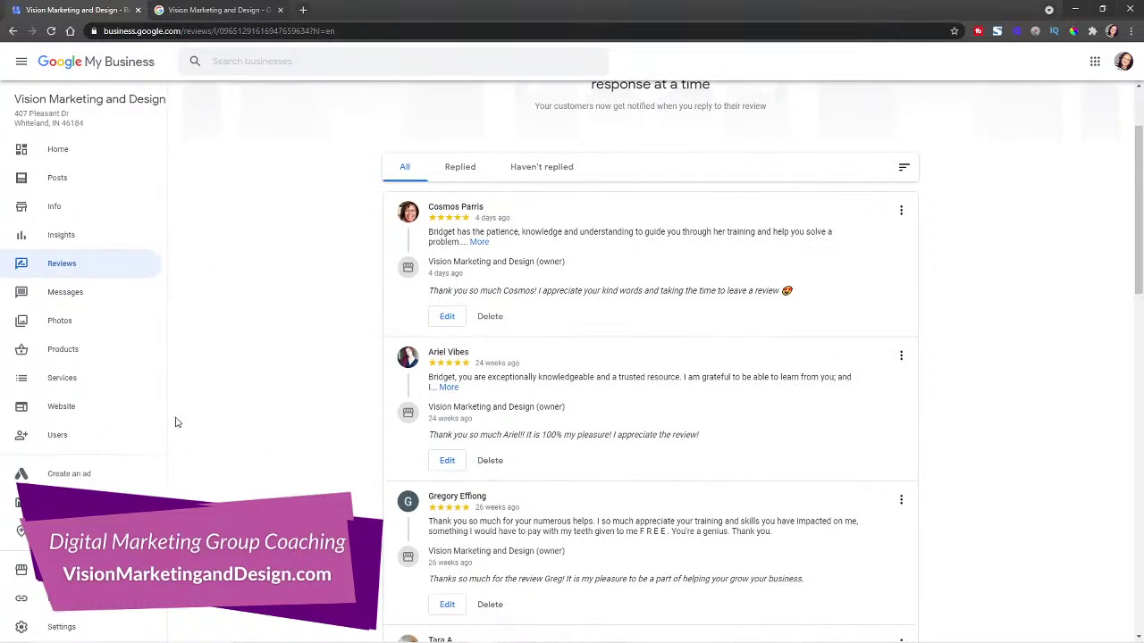
Look at the Messages, Photos and Products pages in turn, and open the product setup.
{"action": "left_click", "coordinate": [68, 309]}
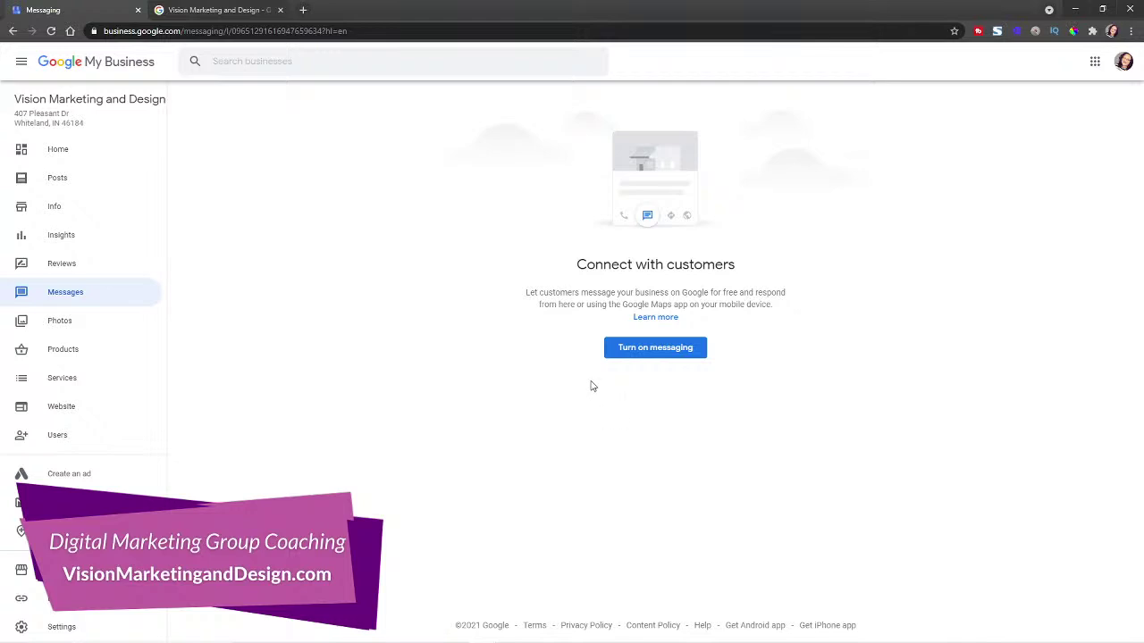
{"action": "left_click", "coordinate": [59, 333]}
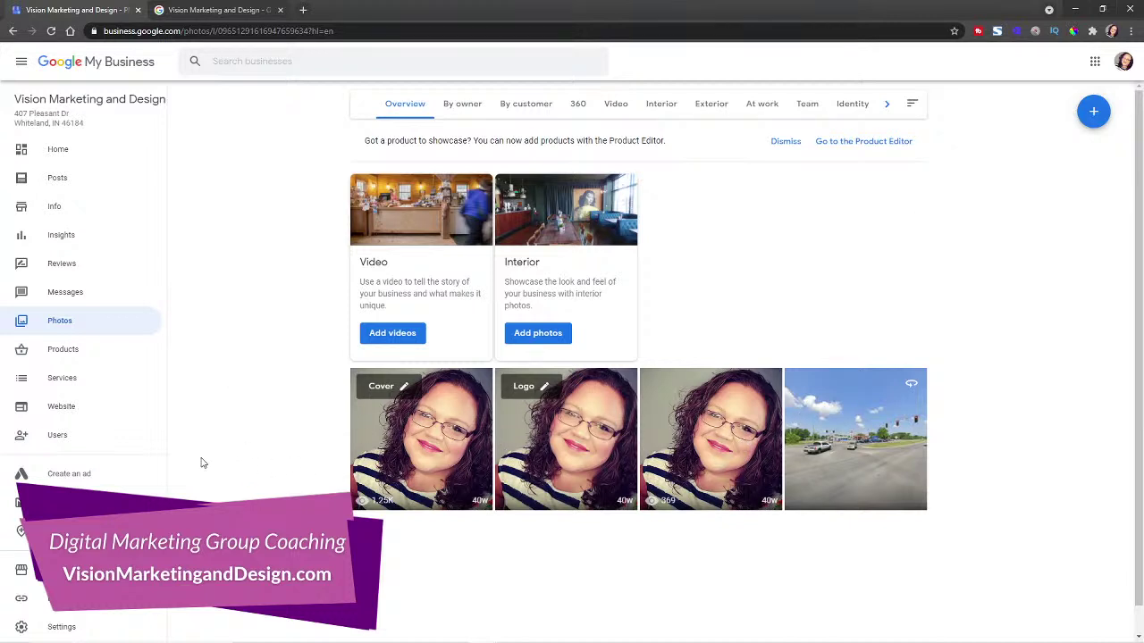
{"action": "left_click", "coordinate": [64, 356]}
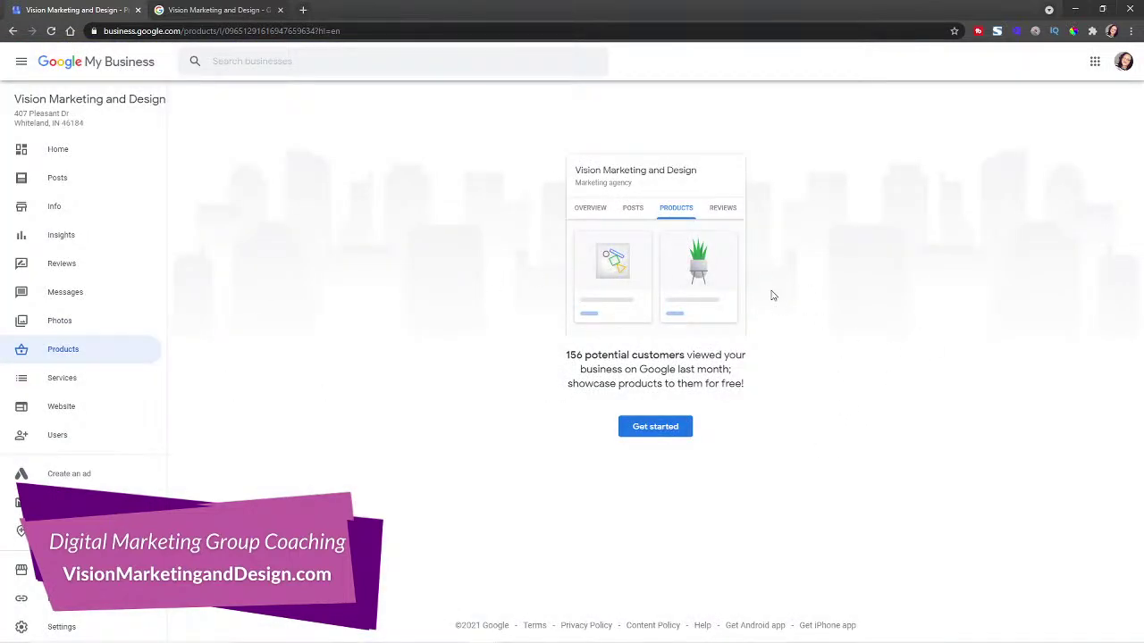
{"action": "left_click", "coordinate": [670, 429]}
Open the Services page and review the services listed under each business category.
{"action": "left_click", "coordinate": [51, 391]}
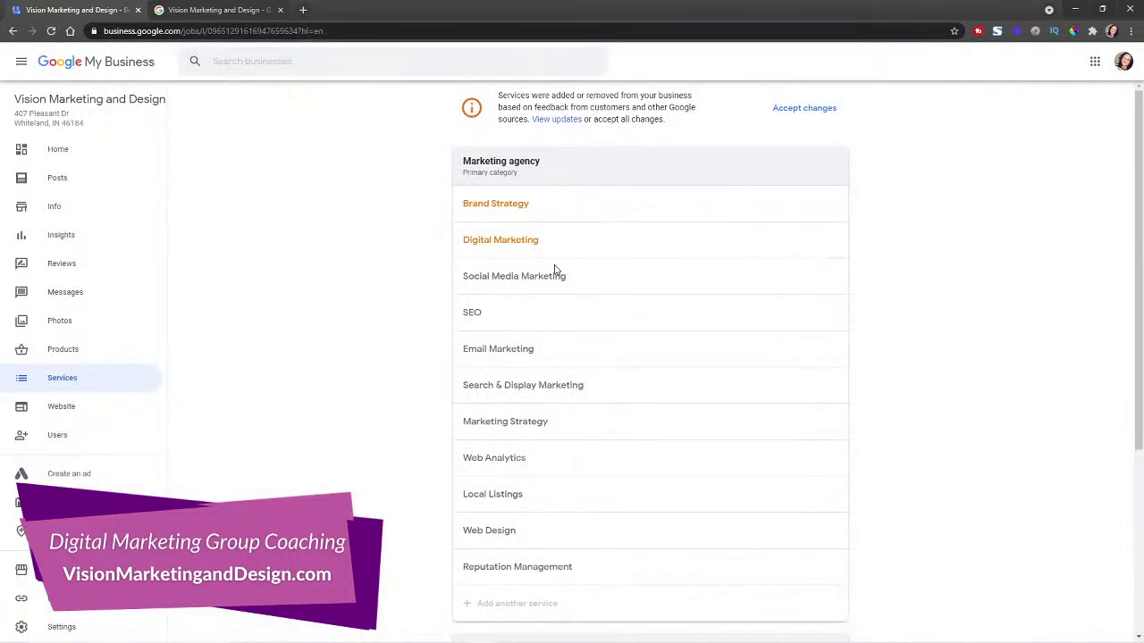
{"action": "scroll", "coordinate": [896, 372], "scroll_direction": "down", "scroll_amount": 3}
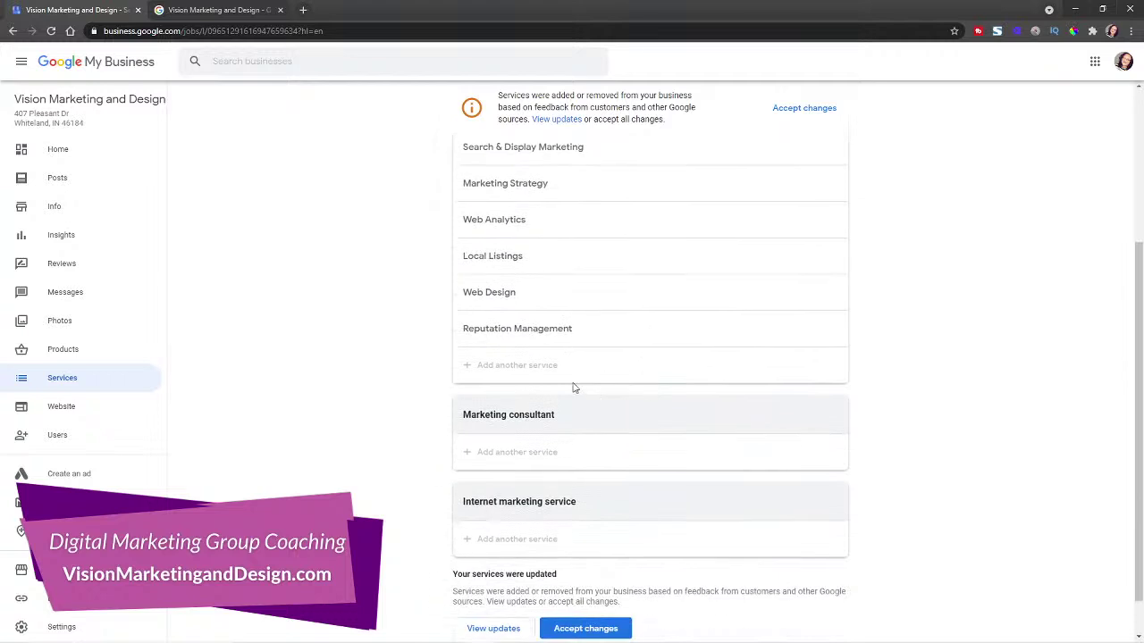
{"action": "scroll", "coordinate": [576, 389], "scroll_direction": "down", "scroll_amount": 1}
{"action": "scroll", "coordinate": [926, 404], "scroll_direction": "up", "scroll_amount": 3}
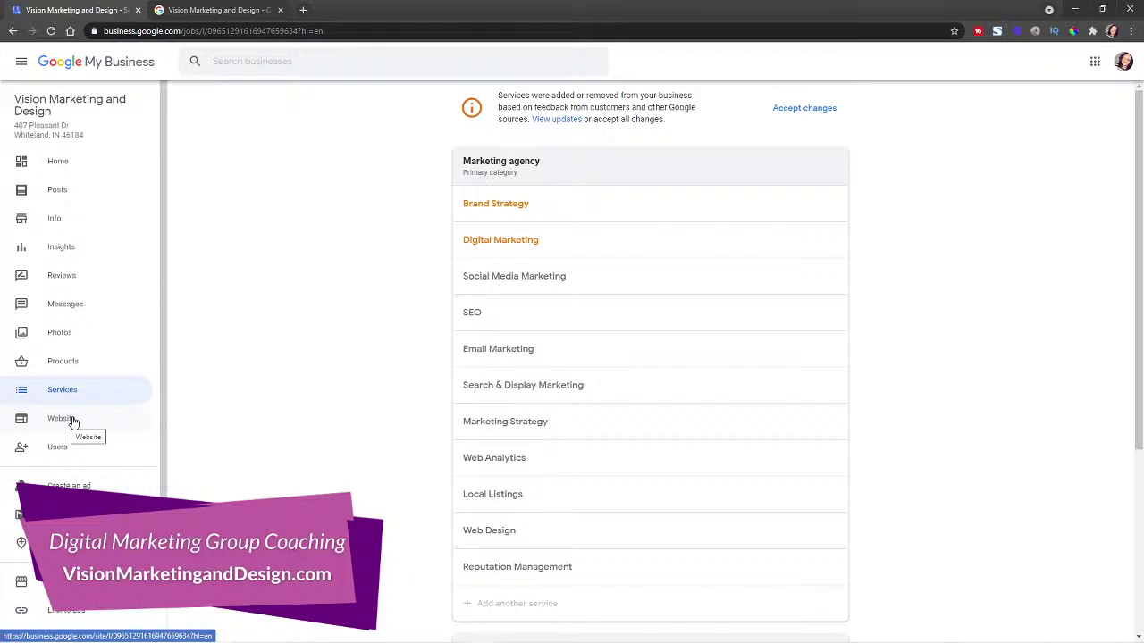
Open the Website page and inspect the live site preview and the free business.site address.
{"action": "left_click", "coordinate": [73, 422]}
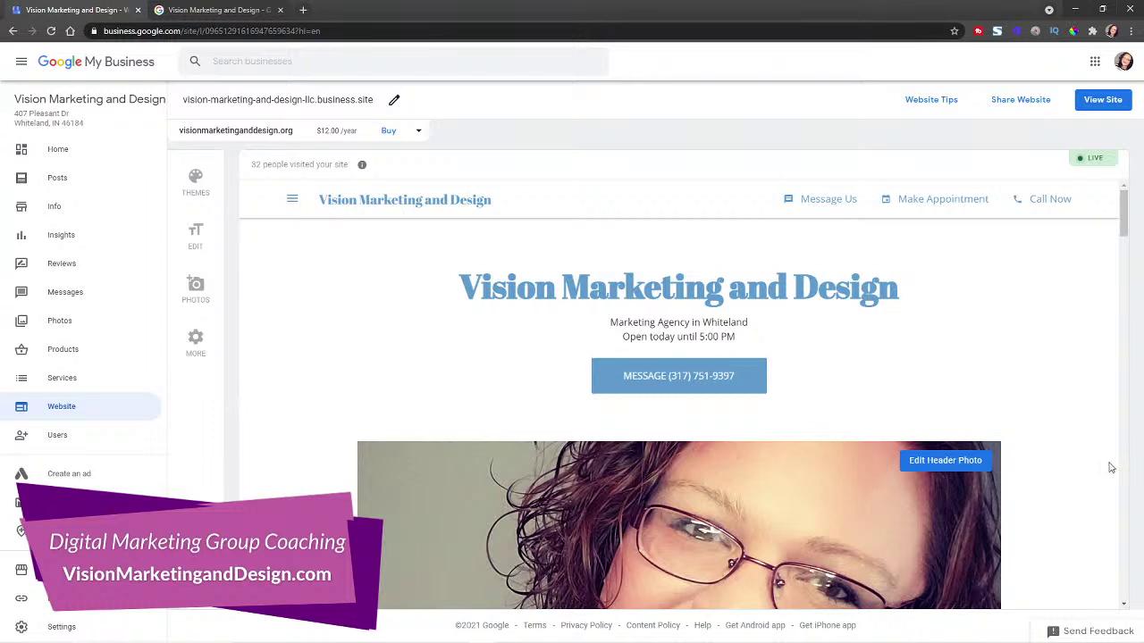
{"action": "scroll", "coordinate": [1102, 473], "scroll_direction": "down", "scroll_amount": 2}
{"action": "scroll", "coordinate": [1100, 460], "scroll_direction": "up", "scroll_amount": 2}
{"action": "left_click_drag", "start_coordinate": [185, 102], "coordinate": [221, 102]}
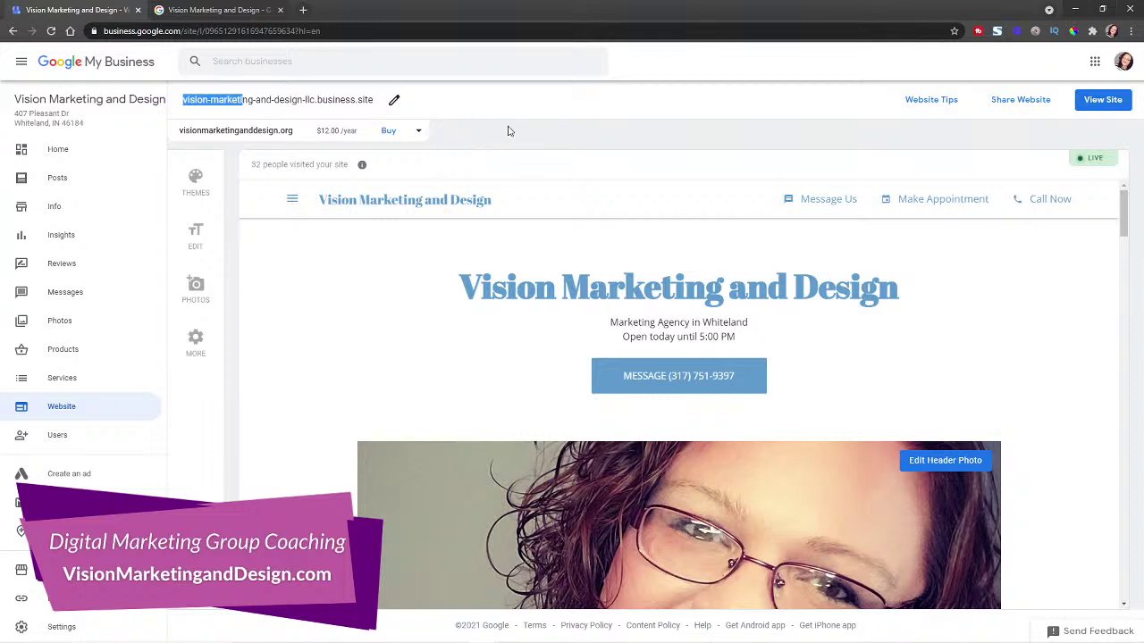
{"action": "left_click", "coordinate": [474, 115]}
View the website's available themes, then examine its primary button, headline, description and summary text settings.
{"action": "left_click", "coordinate": [193, 181]}
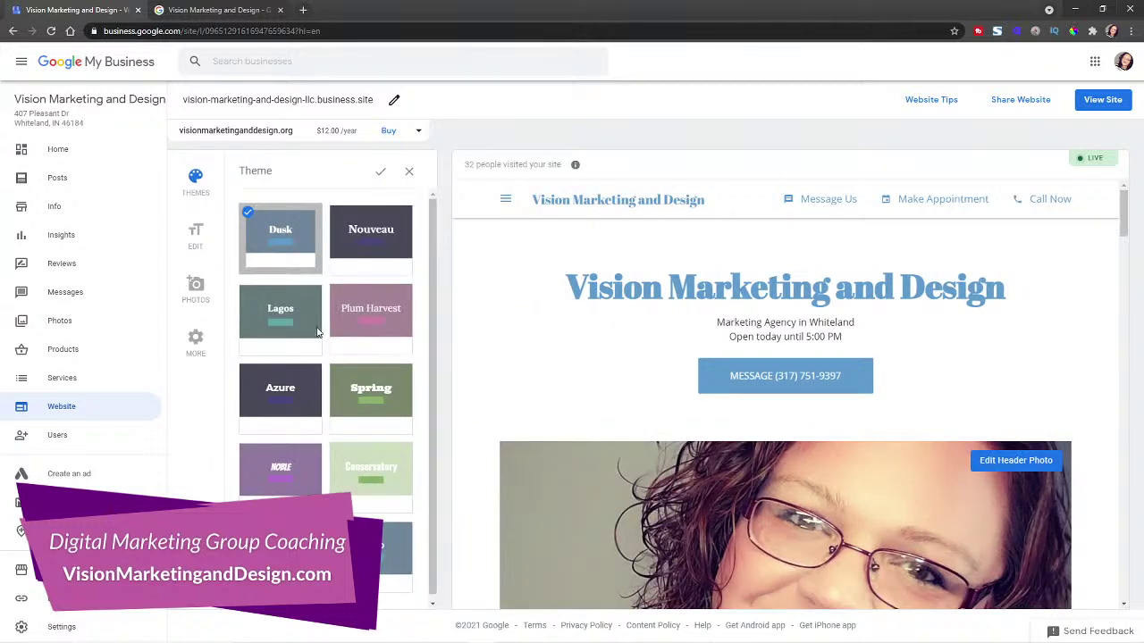
{"action": "left_click", "coordinate": [200, 241]}
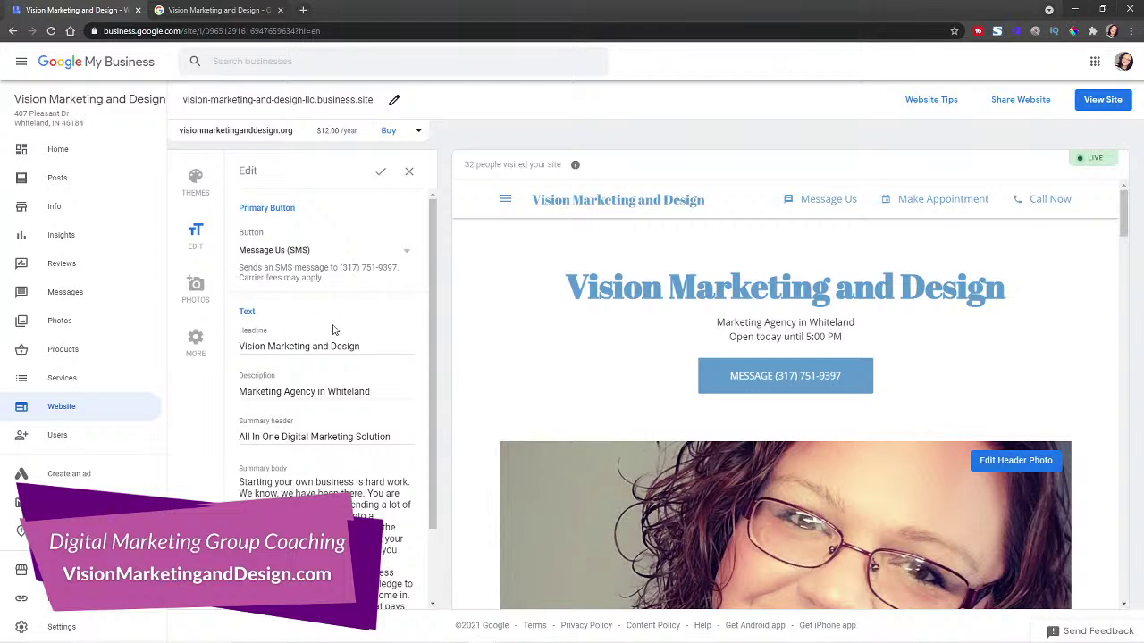
{"action": "scroll", "coordinate": [331, 329], "scroll_direction": "down", "scroll_amount": 1}
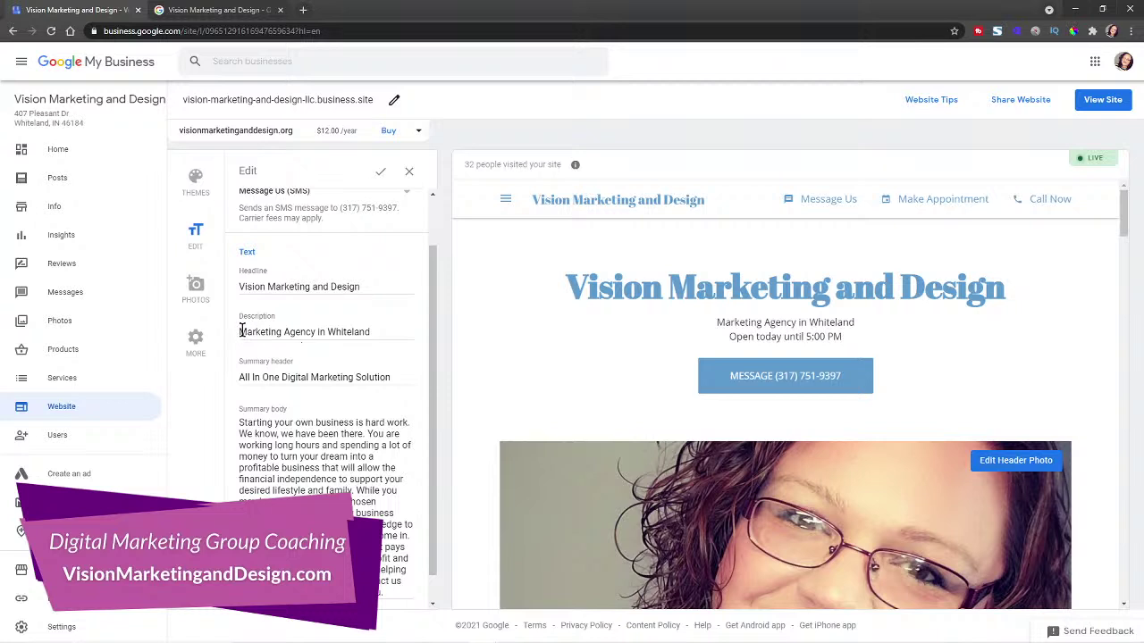
{"action": "scroll", "coordinate": [774, 304], "scroll_direction": "down", "scroll_amount": 1}
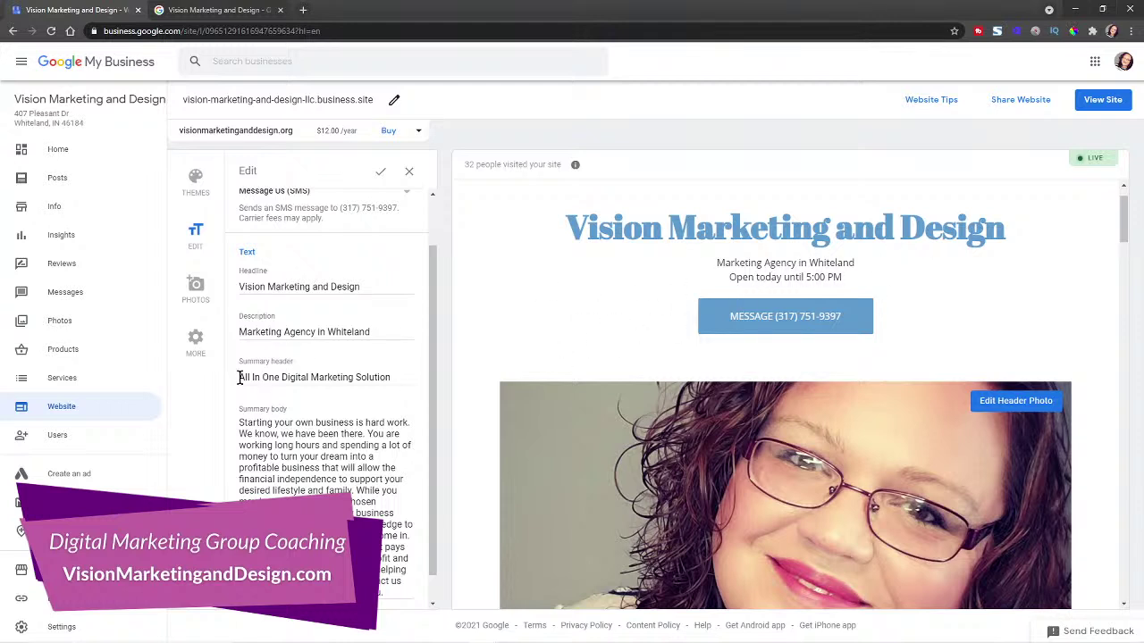
{"action": "scroll", "coordinate": [239, 377], "scroll_direction": "down", "scroll_amount": 1}
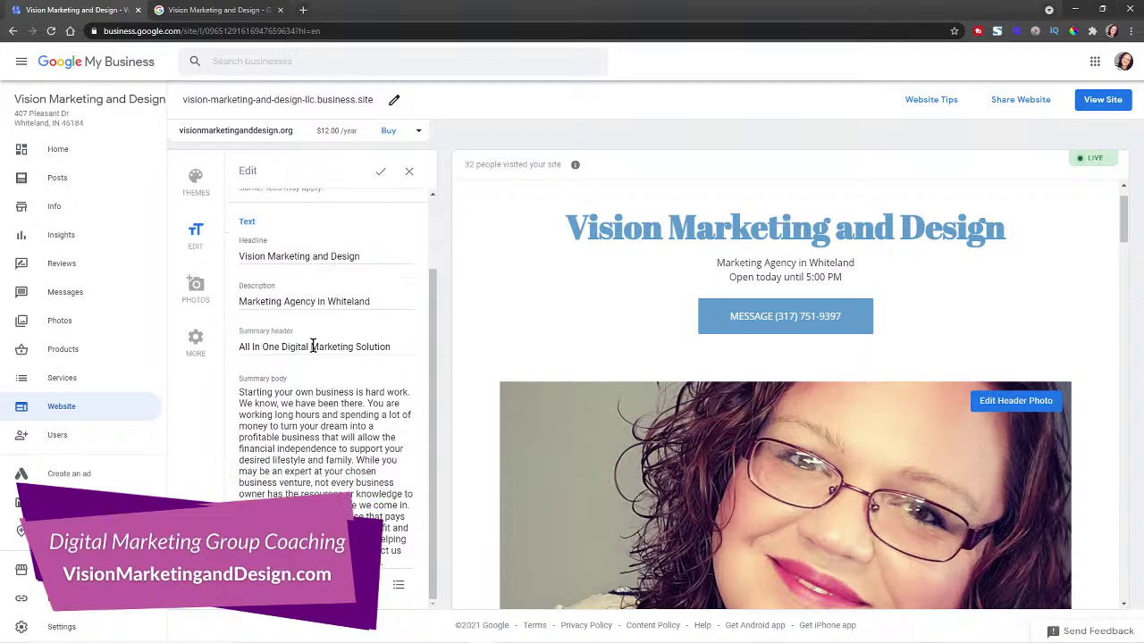
{"action": "left_click", "coordinate": [364, 390]}
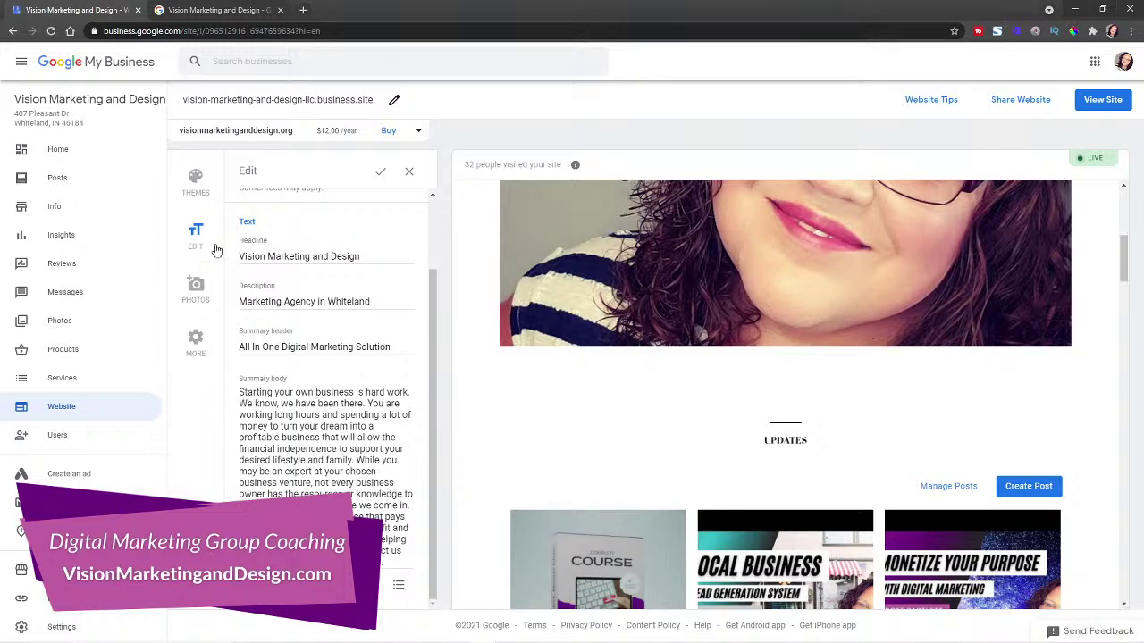
Open and close the website's gallery image upload, then review its publishing, listing and customer promotion options.
{"action": "left_click", "coordinate": [195, 288]}
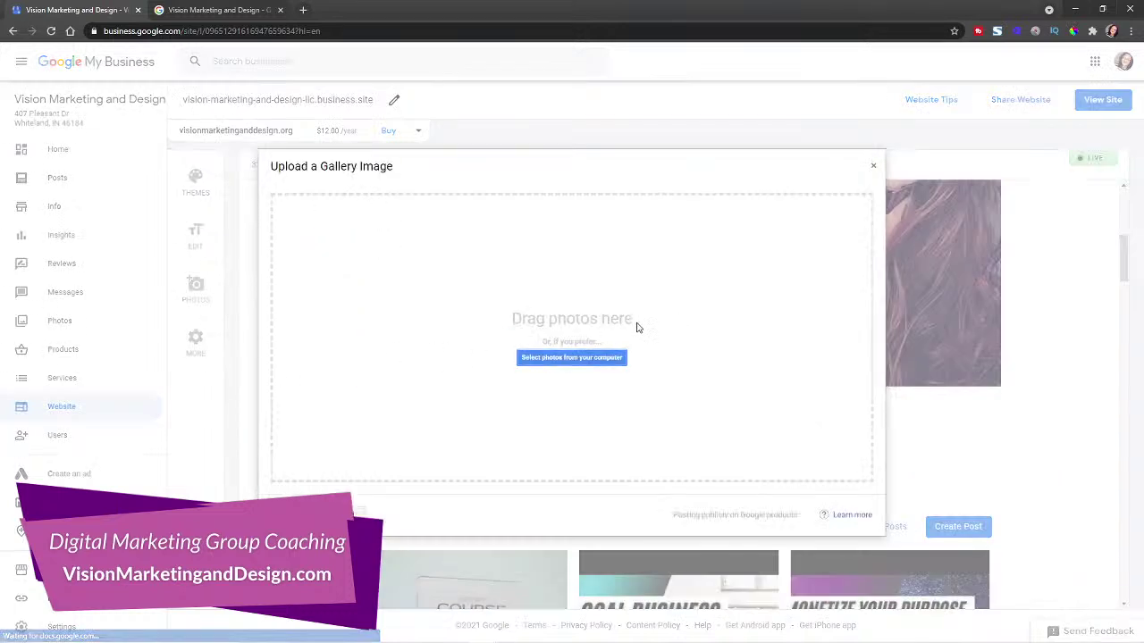
{"action": "left_click", "coordinate": [873, 167]}
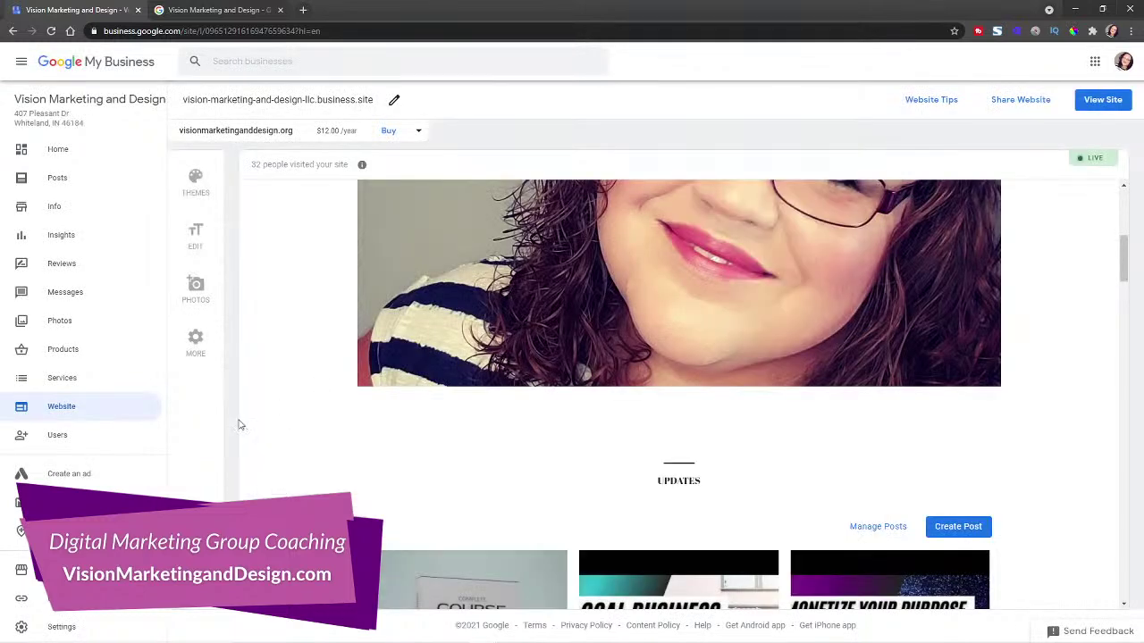
{"action": "left_click", "coordinate": [196, 342]}
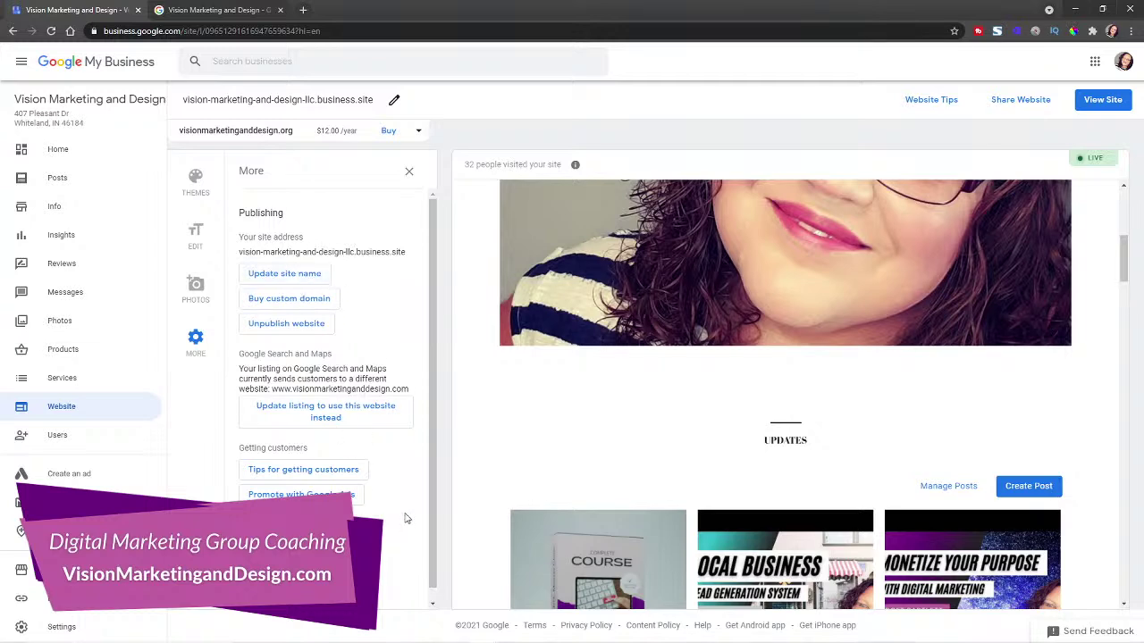
{"action": "scroll", "coordinate": [404, 518], "scroll_direction": "down", "scroll_amount": 1}
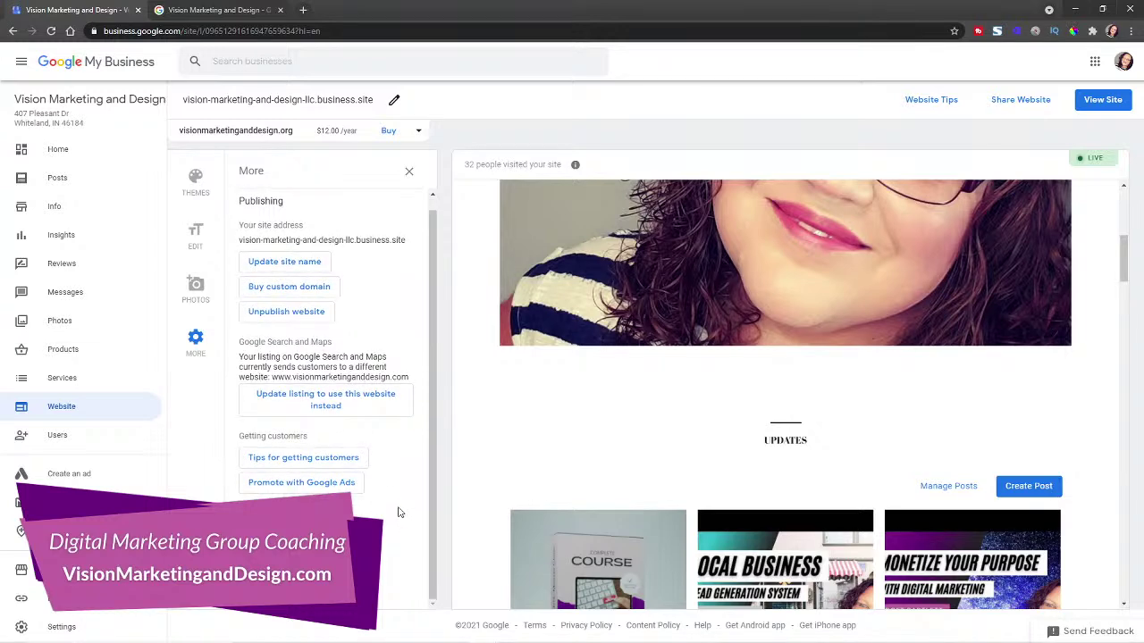
Close the website's publishing options and review the business posts in the preview's Updates section.
{"action": "left_click", "coordinate": [410, 172]}
{"action": "scroll", "coordinate": [794, 383], "scroll_direction": "down", "scroll_amount": 4}
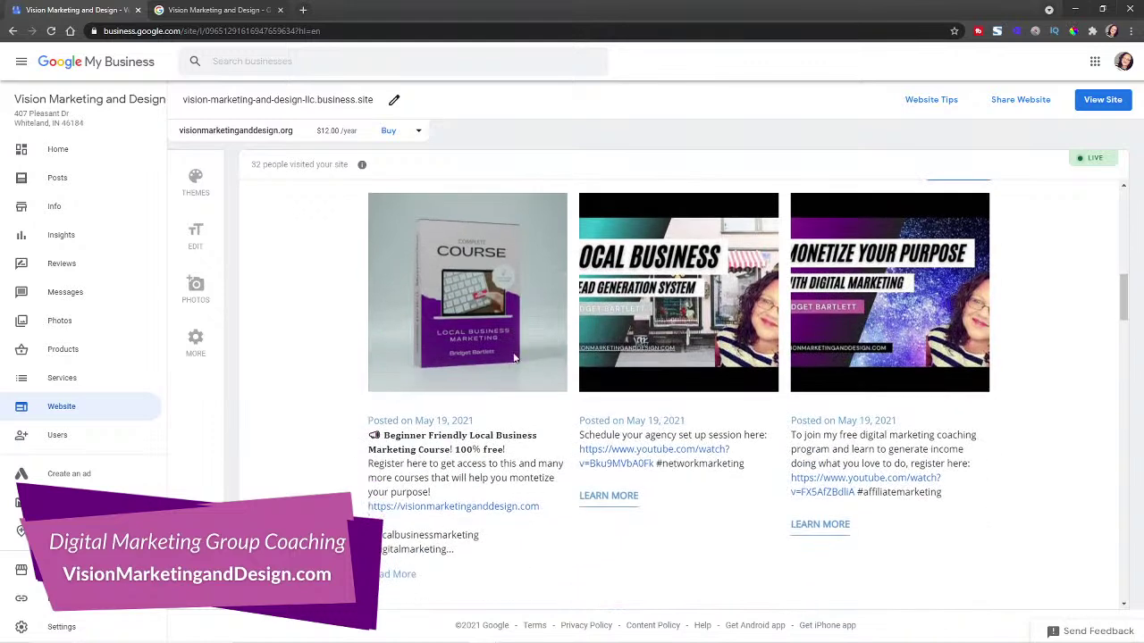
{"action": "scroll", "coordinate": [514, 357], "scroll_direction": "up", "scroll_amount": 3}
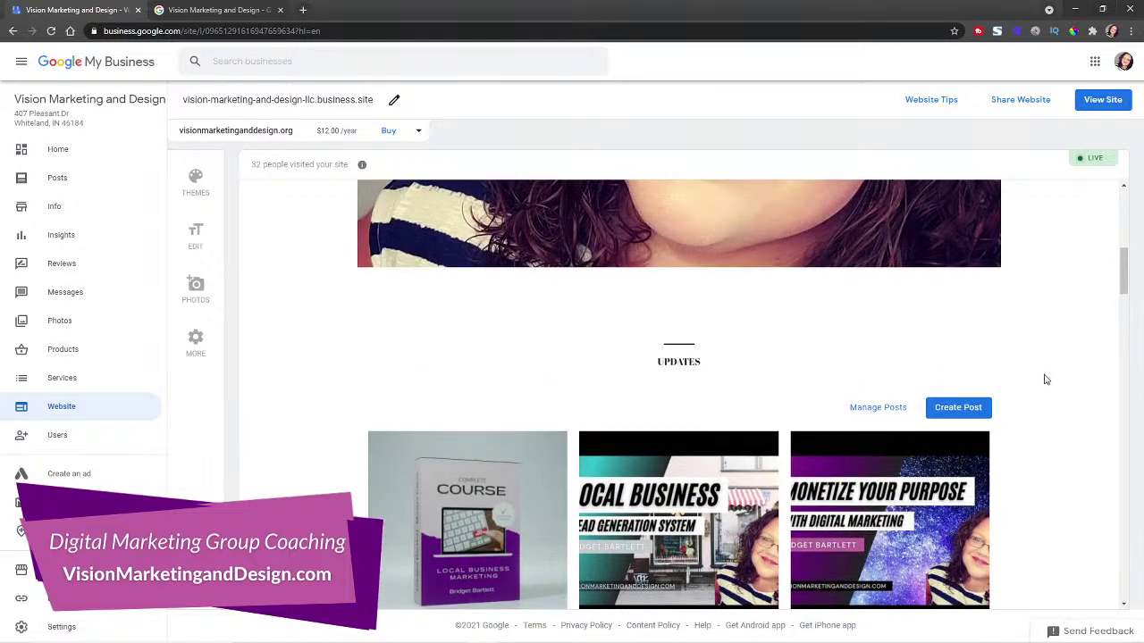
{"action": "scroll", "coordinate": [1073, 392], "scroll_direction": "down", "scroll_amount": 2}
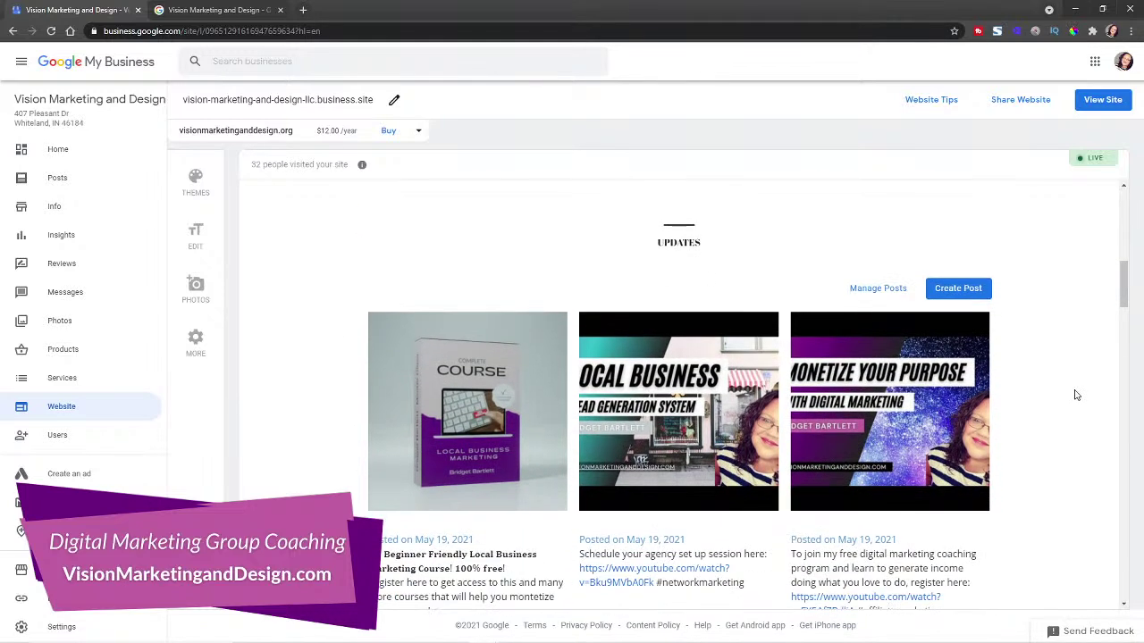
{"action": "scroll", "coordinate": [1072, 394], "scroll_direction": "down", "scroll_amount": 3}
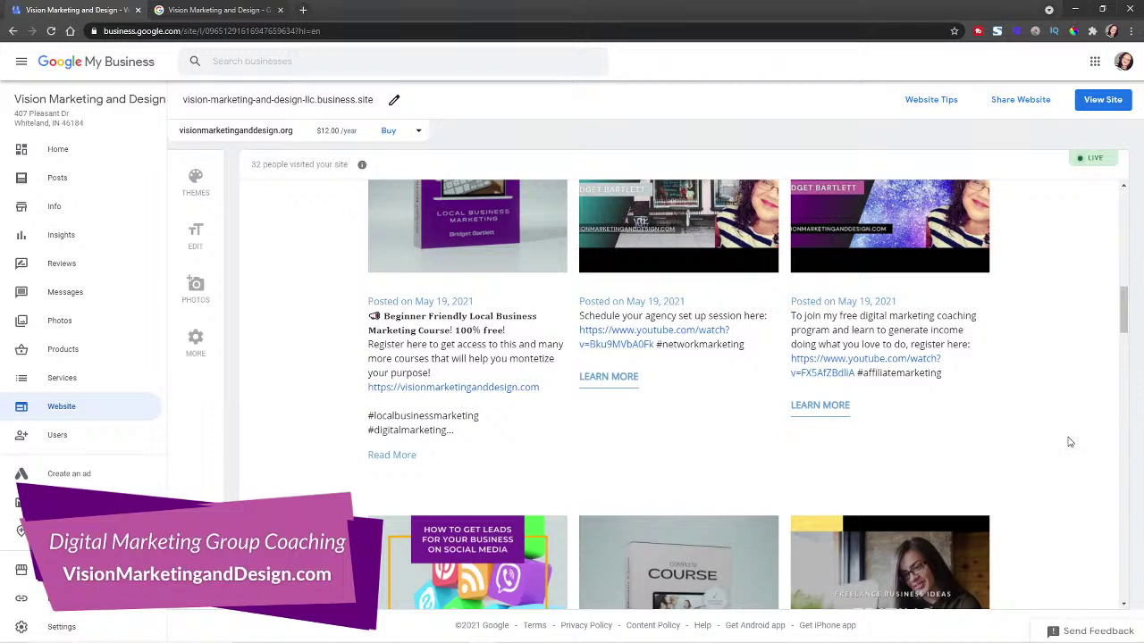
{"action": "scroll", "coordinate": [1070, 442], "scroll_direction": "down", "scroll_amount": 3}
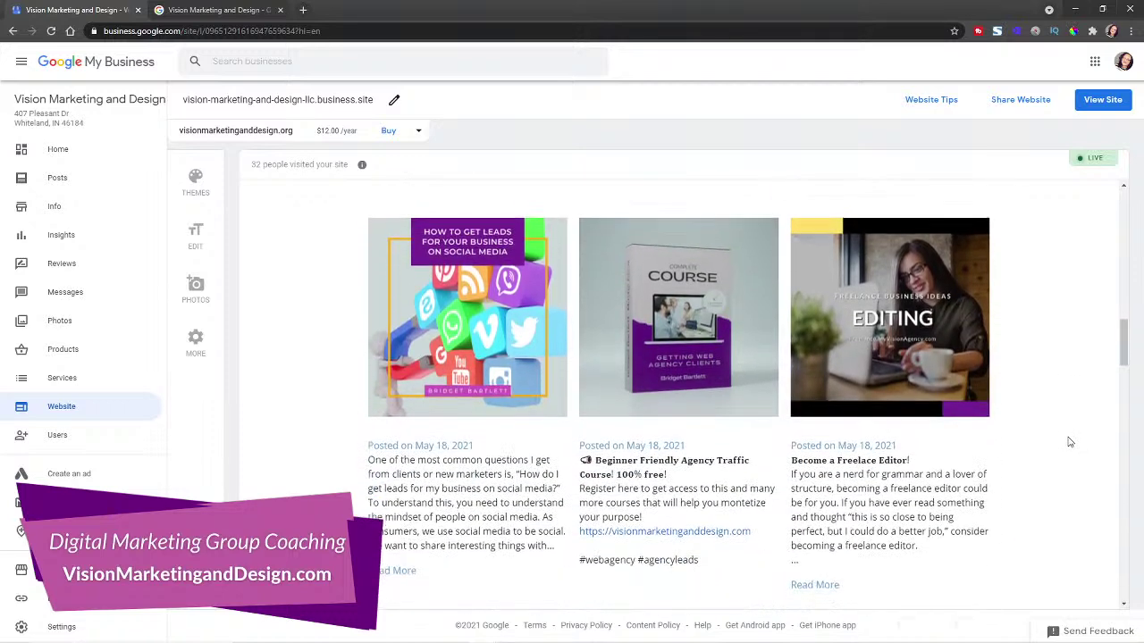
{"action": "scroll", "coordinate": [1071, 442], "scroll_direction": "down", "scroll_amount": 2}
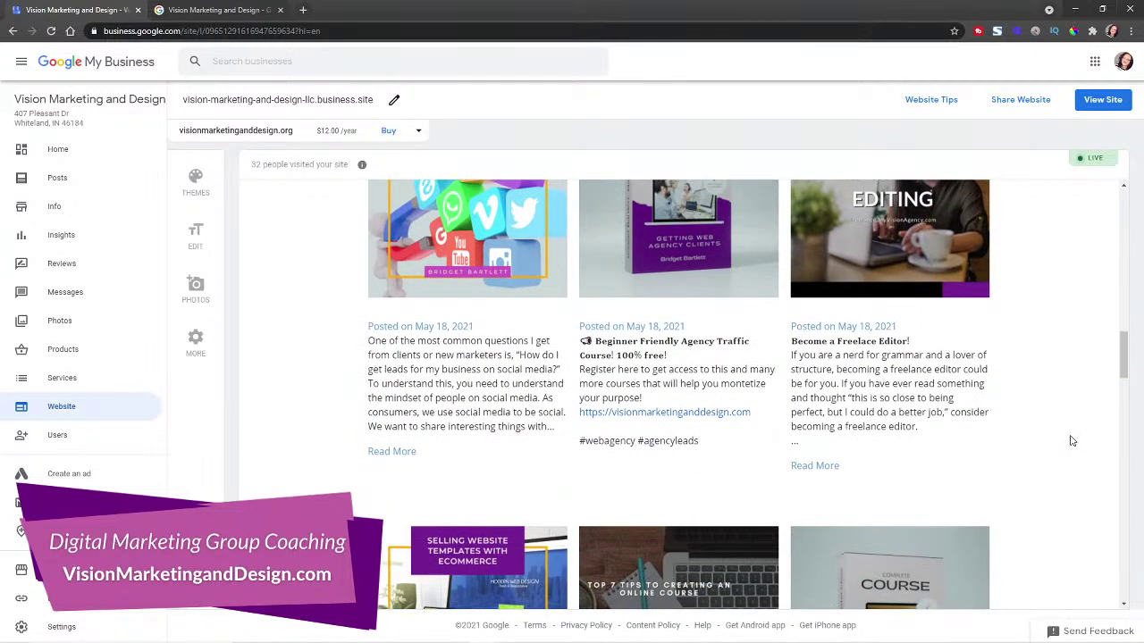
{"action": "scroll", "coordinate": [1072, 441], "scroll_direction": "down", "scroll_amount": 2}
{"action": "scroll", "coordinate": [1079, 440], "scroll_direction": "down", "scroll_amount": 3}
{"action": "scroll", "coordinate": [1079, 441], "scroll_direction": "down", "scroll_amount": 3}
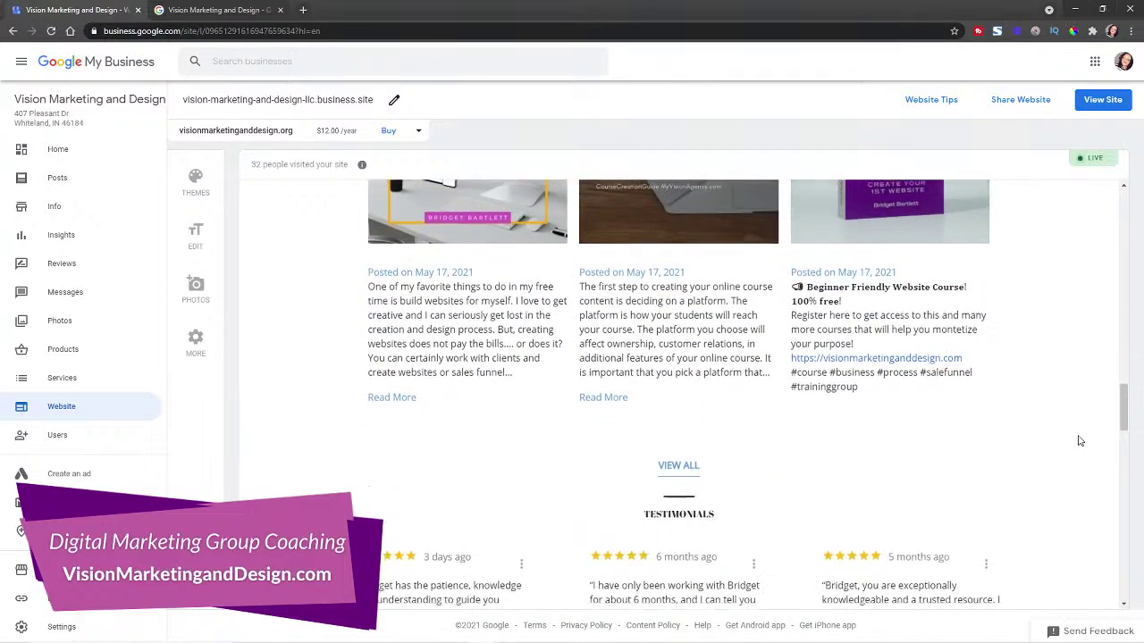
{"action": "scroll", "coordinate": [1081, 433], "scroll_direction": "up", "scroll_amount": 3}
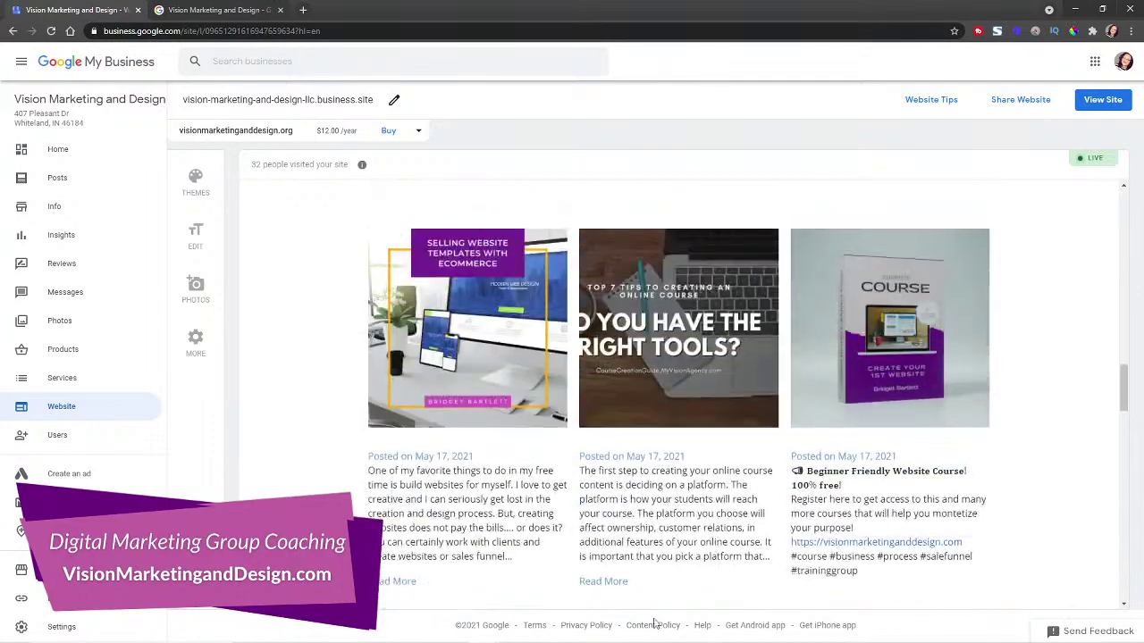
Examine the Testimonials, business summary and Gallery sections of the website preview.
{"action": "scroll", "coordinate": [429, 432], "scroll_direction": "down", "scroll_amount": 4}
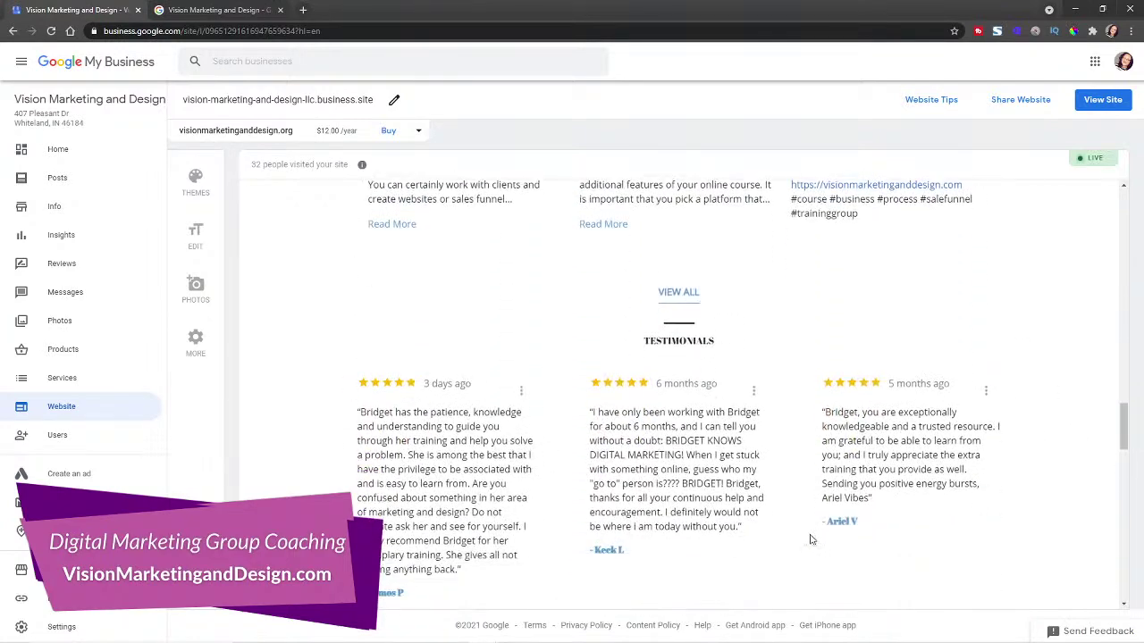
{"action": "scroll", "coordinate": [968, 415], "scroll_direction": "down", "scroll_amount": 5}
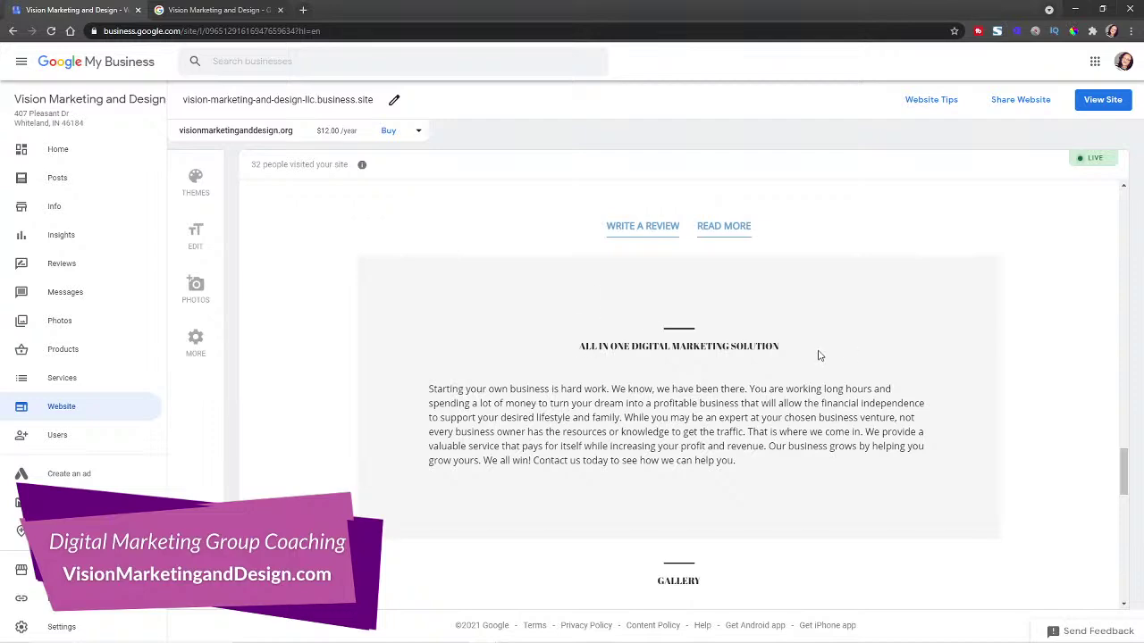
{"action": "scroll", "coordinate": [1029, 469], "scroll_direction": "down", "scroll_amount": 3}
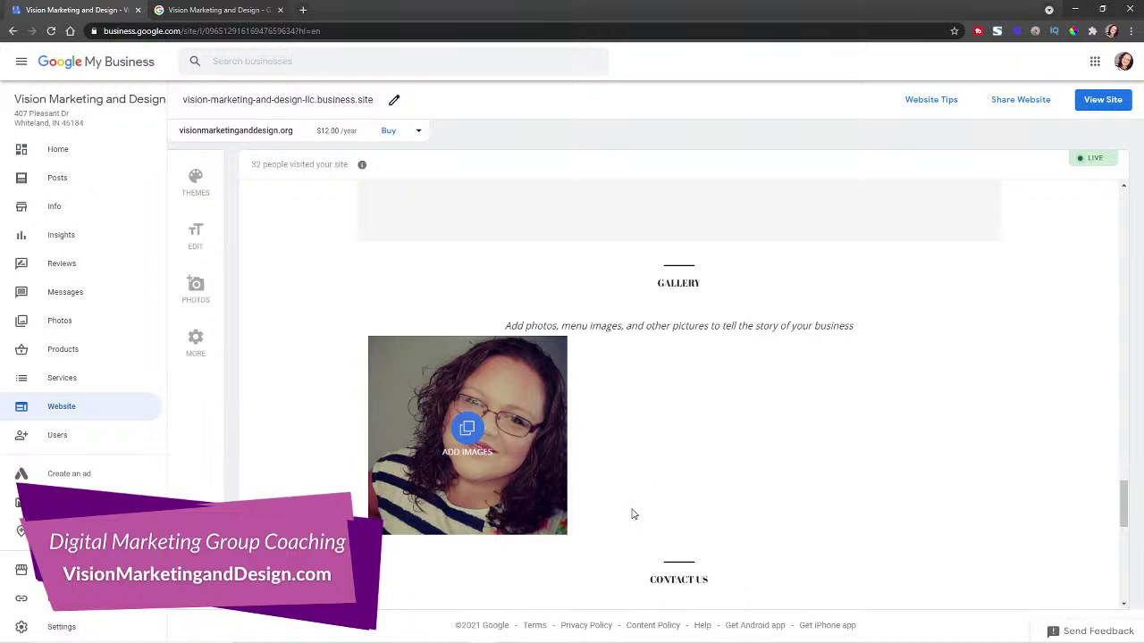
Open the business's user management, check the roles available for a new user, and close it without inviting anyone.
{"action": "left_click", "coordinate": [75, 446]}
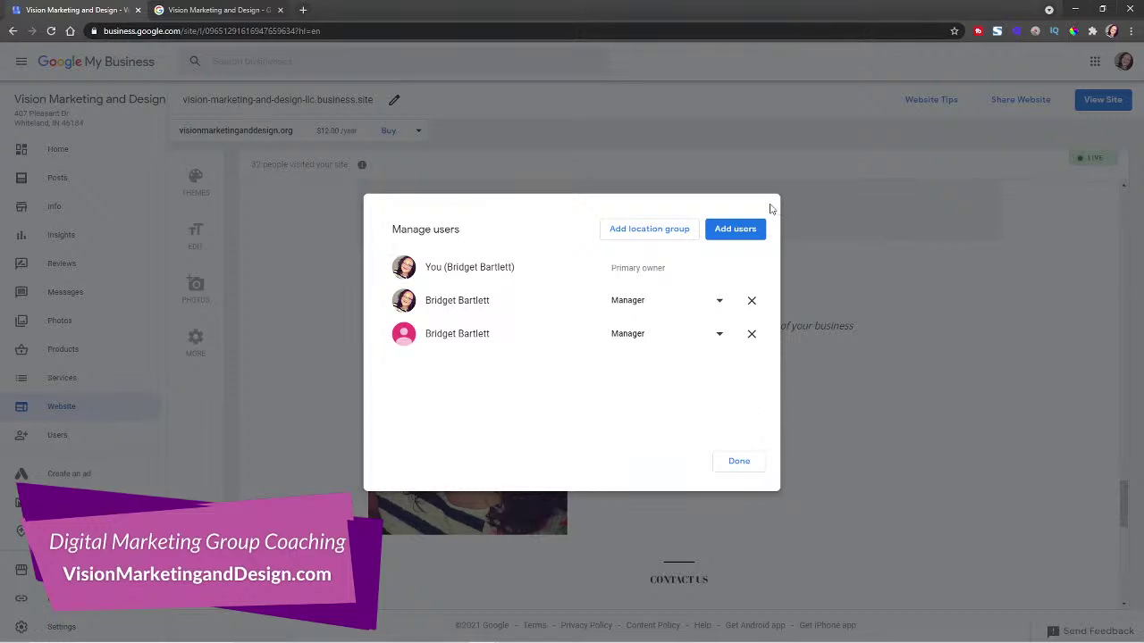
{"action": "left_click", "coordinate": [725, 235]}
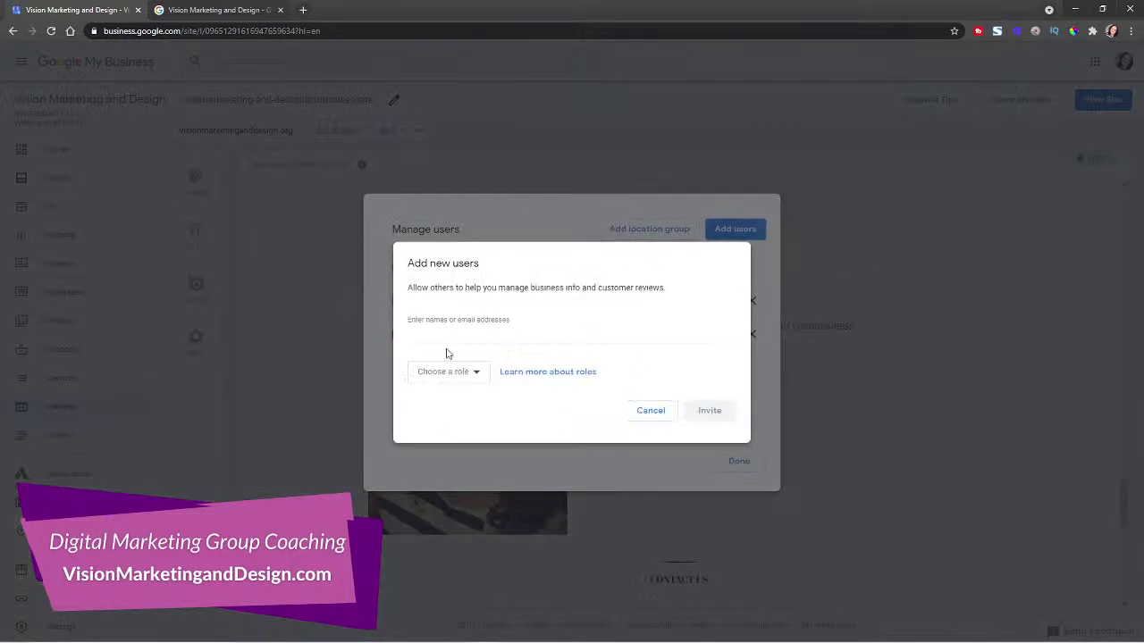
{"action": "left_click", "coordinate": [470, 373]}
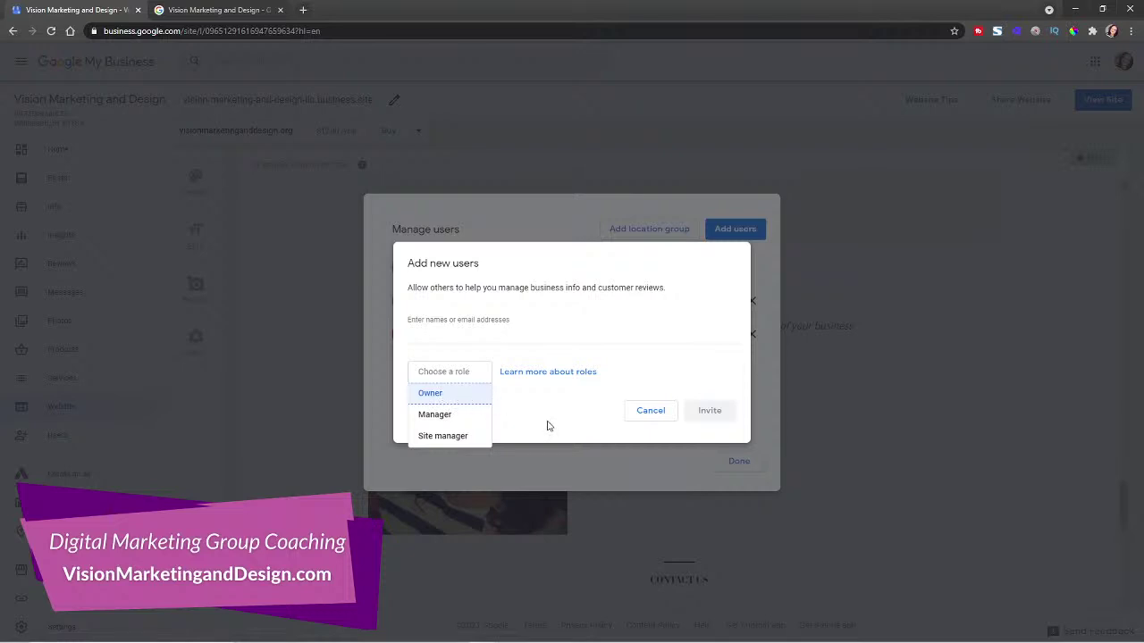
{"action": "left_click", "coordinate": [657, 413]}
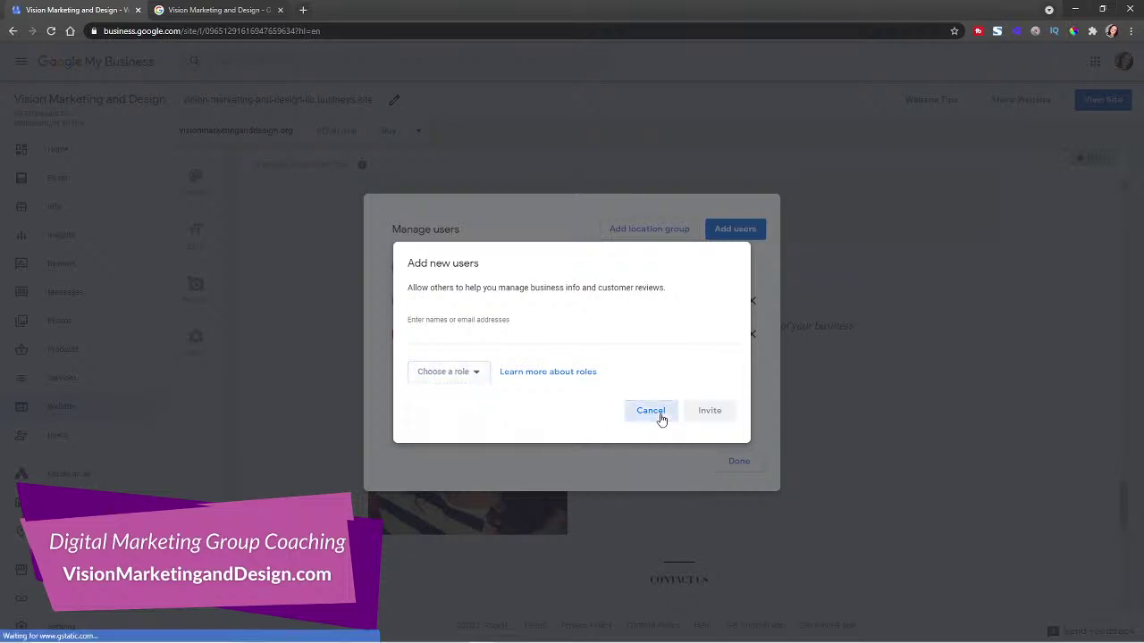
{"action": "left_click", "coordinate": [966, 347]}
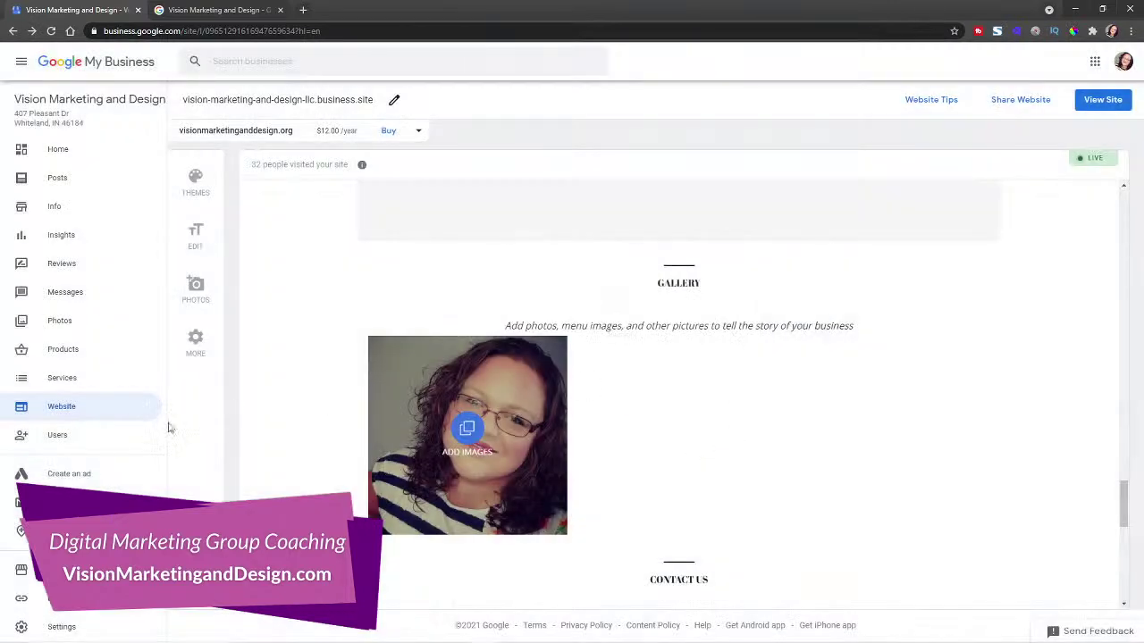
Open the account Settings page and review its language, preferred email and email notification options.
{"action": "scroll", "coordinate": [65, 440], "scroll_direction": "down", "scroll_amount": 1}
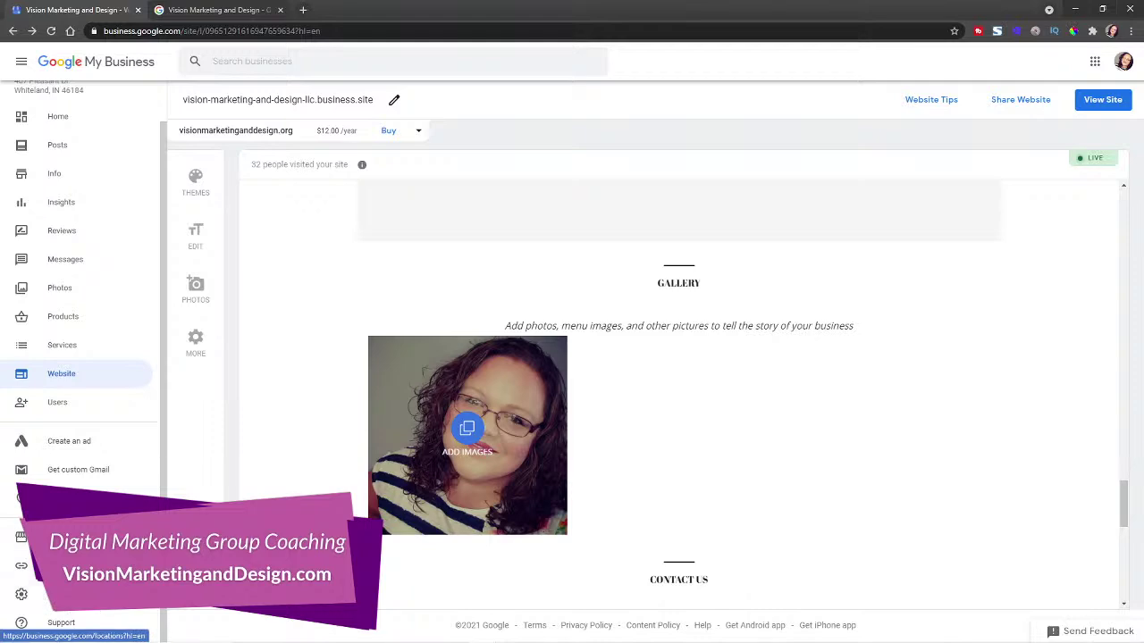
{"action": "left_click", "coordinate": [60, 594]}
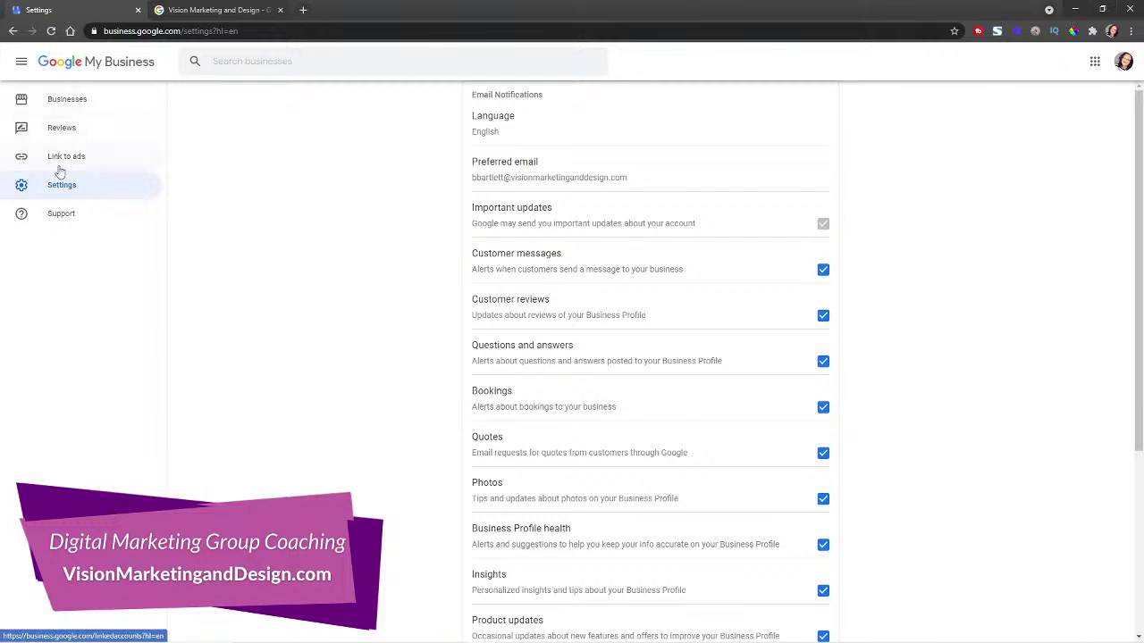
{"action": "scroll", "coordinate": [617, 256], "scroll_direction": "down", "scroll_amount": 1}
{"action": "scroll", "coordinate": [611, 268], "scroll_direction": "up", "scroll_amount": 1}
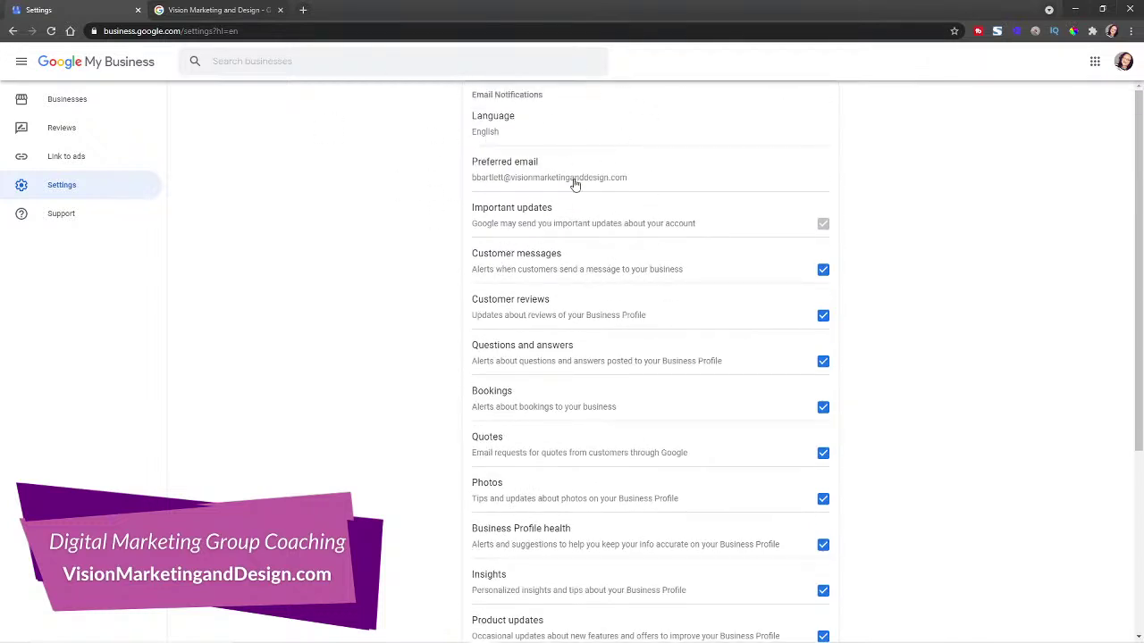
{"action": "scroll", "coordinate": [583, 217], "scroll_direction": "down", "scroll_amount": 1}
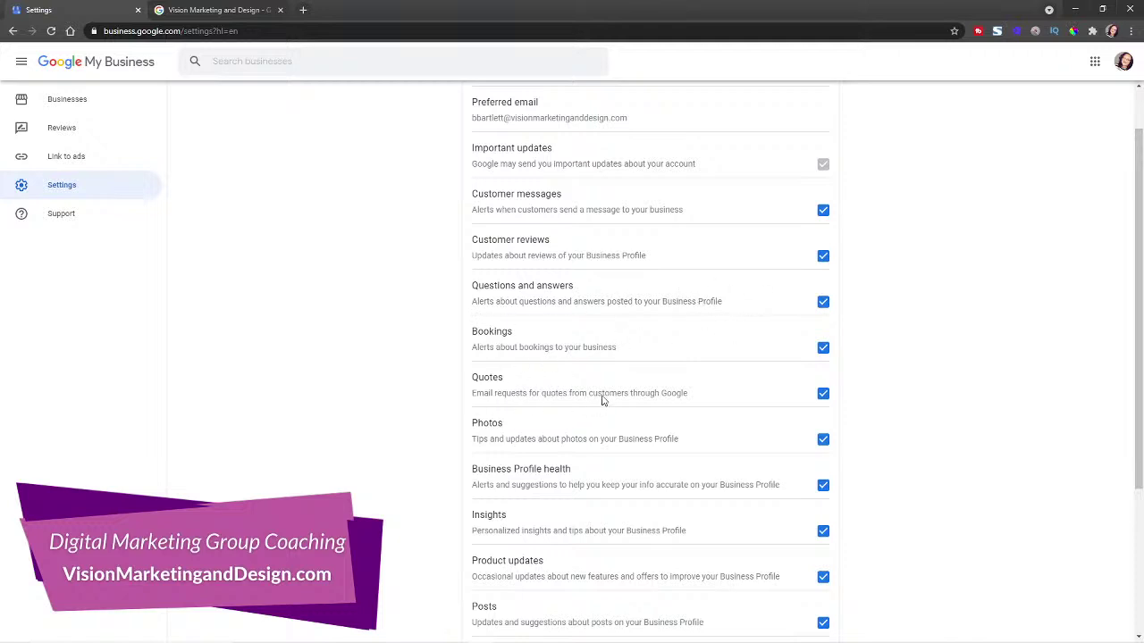
{"action": "scroll", "coordinate": [605, 403], "scroll_direction": "down", "scroll_amount": 2}
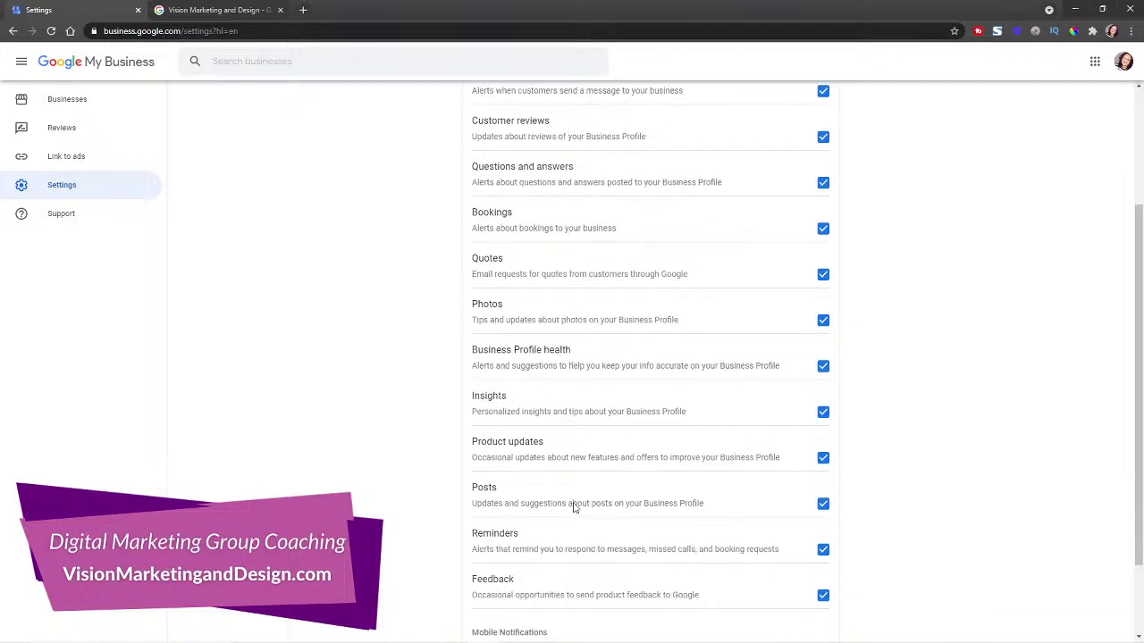
{"action": "scroll", "coordinate": [575, 510], "scroll_direction": "down", "scroll_amount": 2}
{"action": "scroll", "coordinate": [536, 451], "scroll_direction": "up", "scroll_amount": 5}
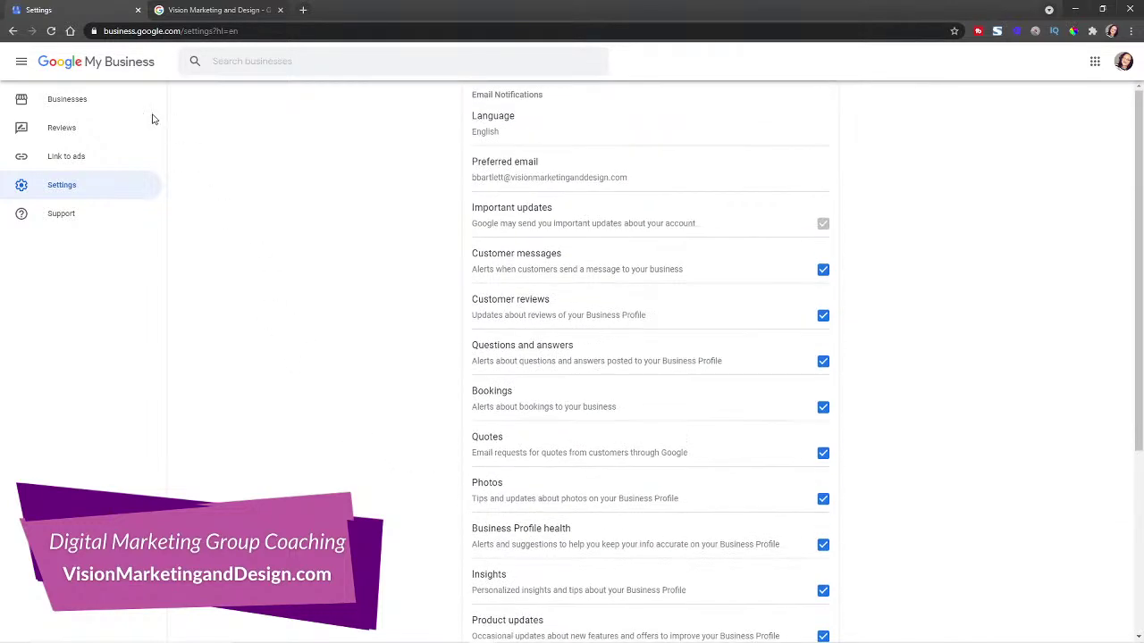
View the list of managed businesses, then open the account-wide Reviews page and check its business group filter.
{"action": "left_click", "coordinate": [68, 105]}
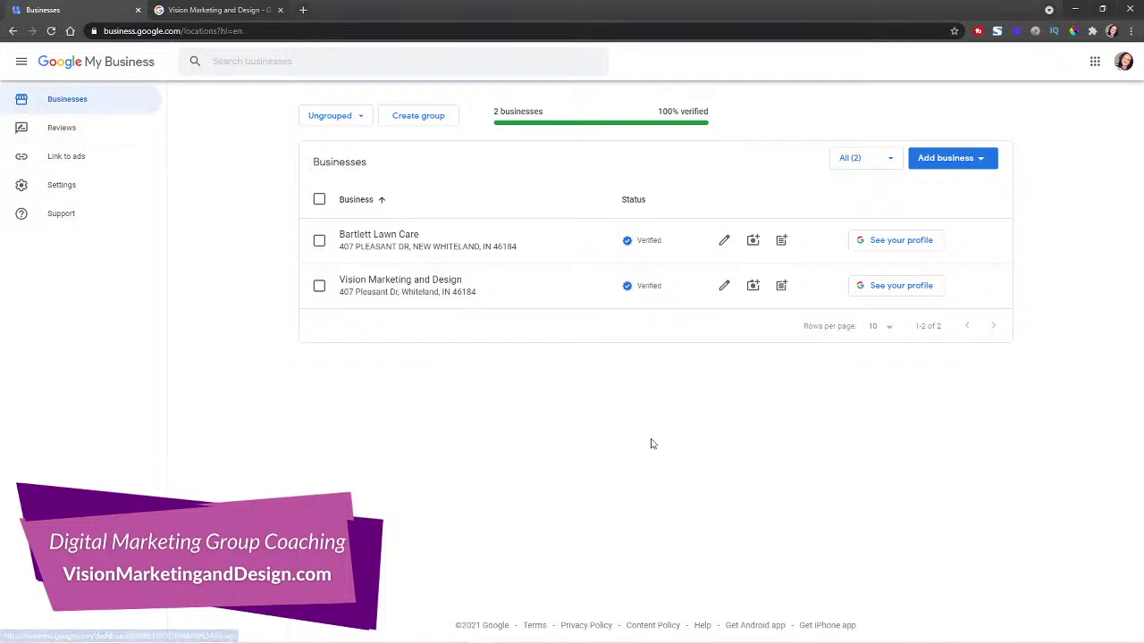
{"action": "left_click", "coordinate": [59, 129]}
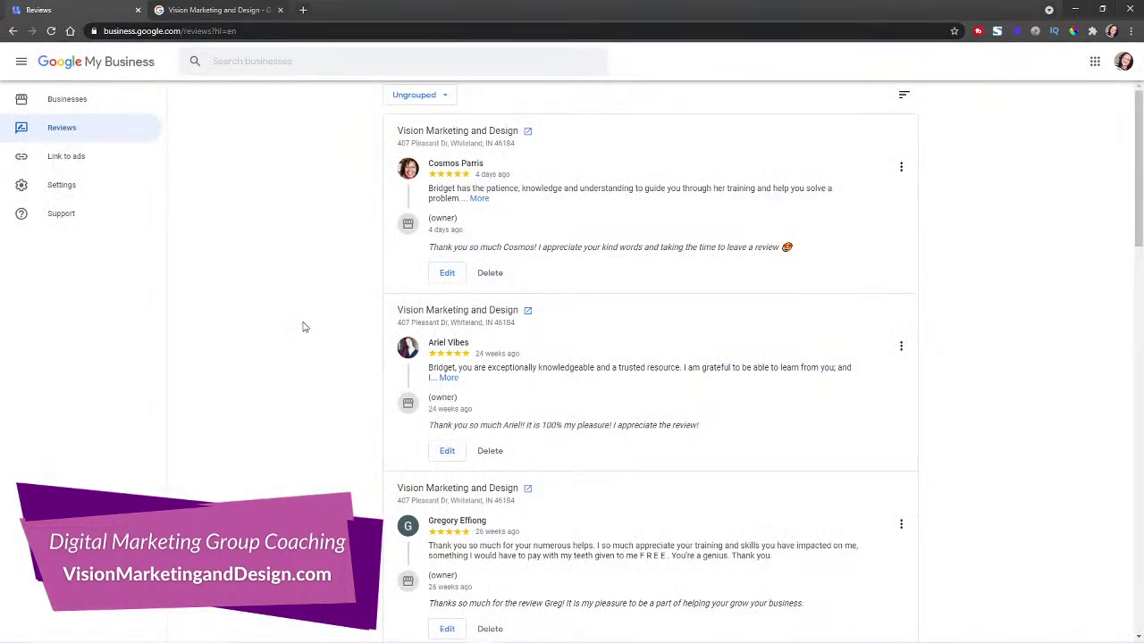
{"action": "left_click", "coordinate": [437, 96]}
{"action": "left_click", "coordinate": [311, 134]}
Read through the customer reviews and owner replies on the Reviews page, then return to the newest review.
{"action": "scroll", "coordinate": [1044, 425], "scroll_direction": "down", "scroll_amount": 1}
{"action": "scroll", "coordinate": [1044, 417], "scroll_direction": "down", "scroll_amount": 2}
{"action": "scroll", "coordinate": [1042, 414], "scroll_direction": "up", "scroll_amount": 3}
{"action": "scroll", "coordinate": [1008, 336], "scroll_direction": "down", "scroll_amount": 9}
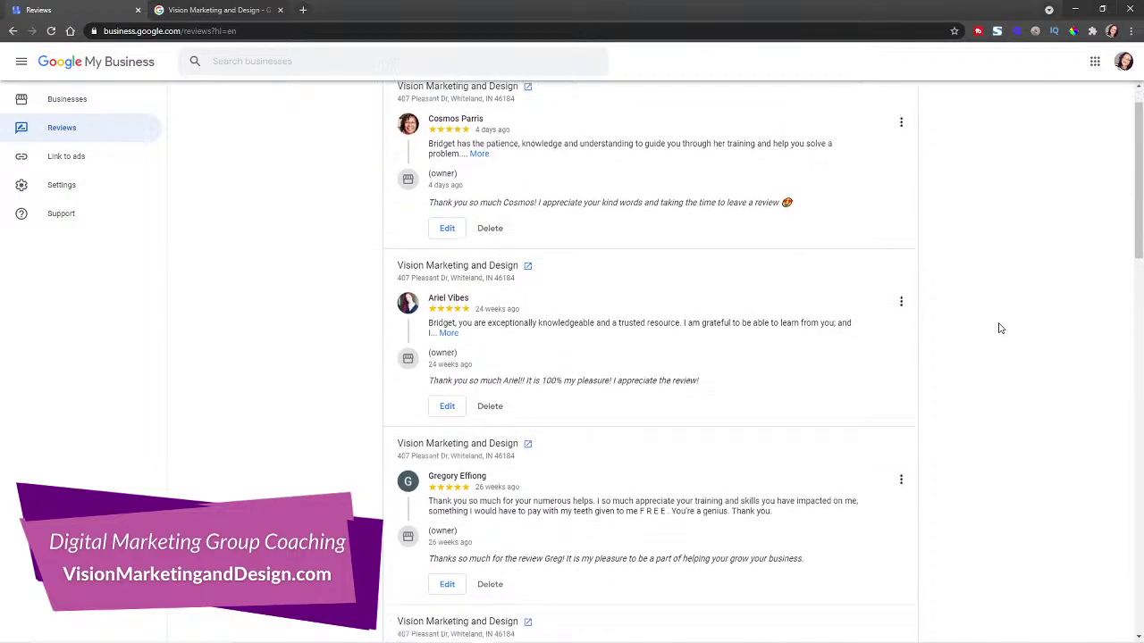
{"action": "scroll", "coordinate": [1000, 328], "scroll_direction": "down", "scroll_amount": 4}
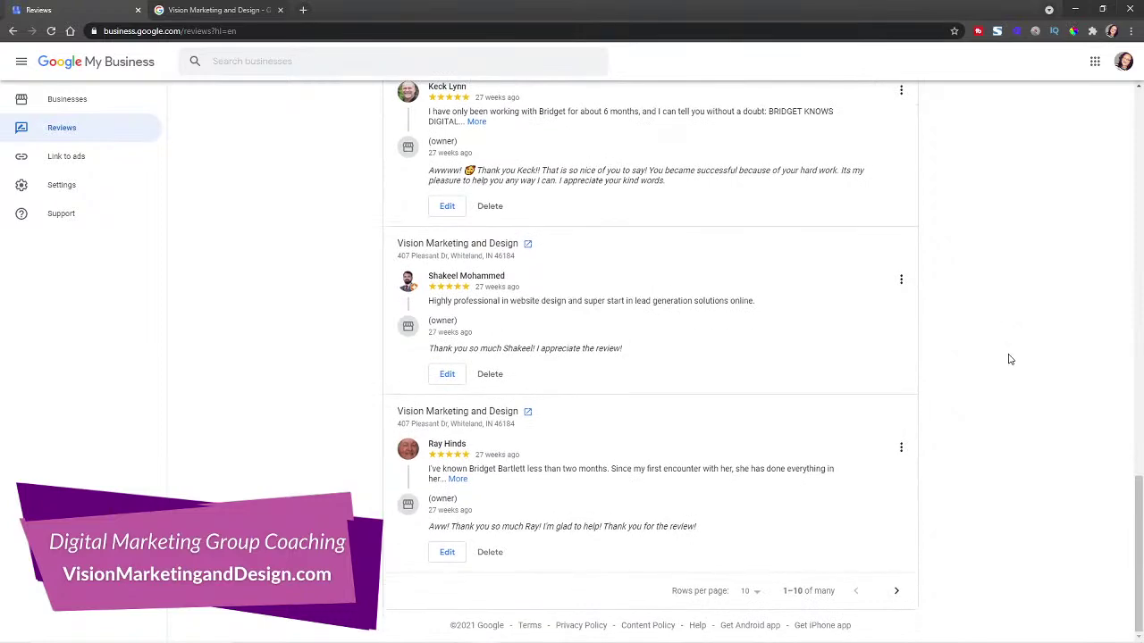
{"action": "scroll", "coordinate": [1008, 358], "scroll_direction": "up", "scroll_amount": 13}
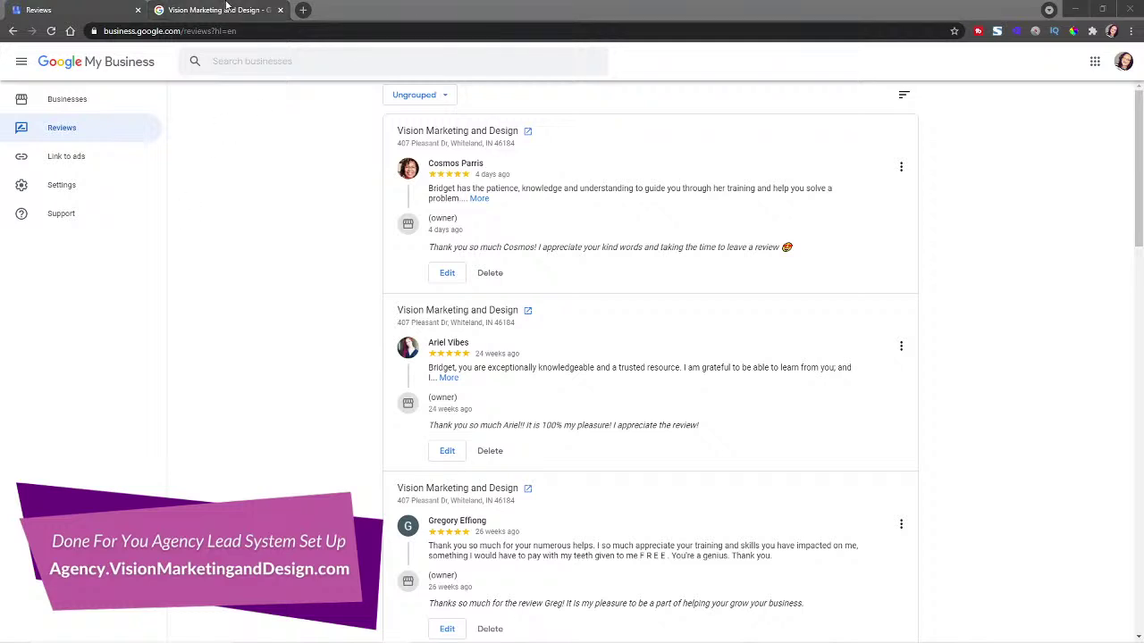
Open agency.visionmarketinganddesign.com in a new browser tab.
{"action": "left_click", "coordinate": [302, 11]}
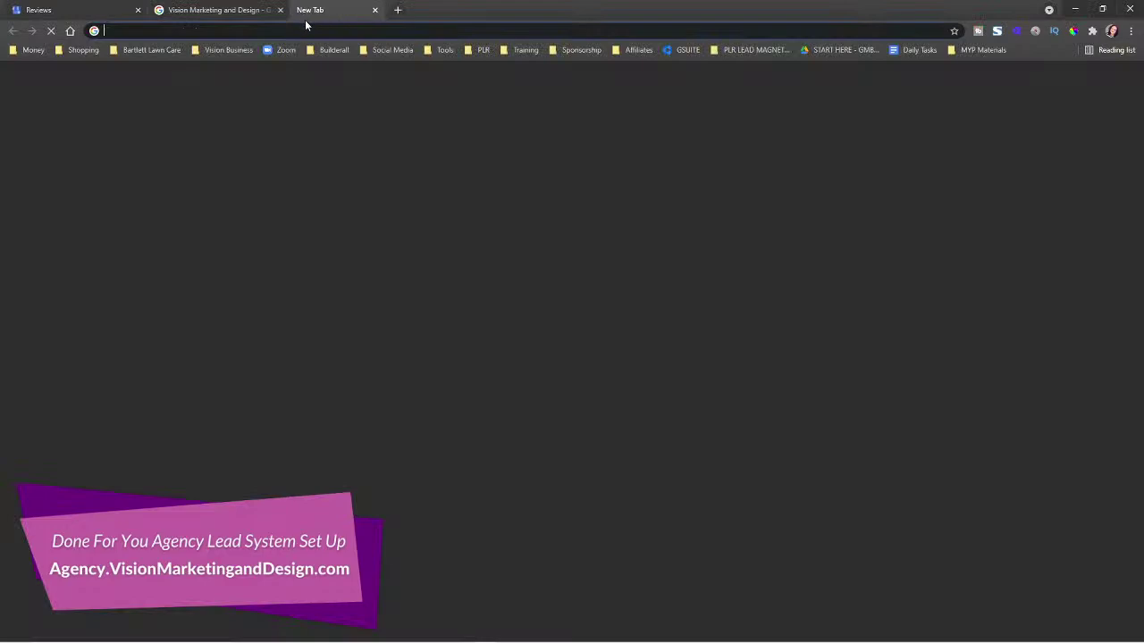
{"action": "left_click", "coordinate": [311, 30]}
{"action": "type", "text": "agency"}
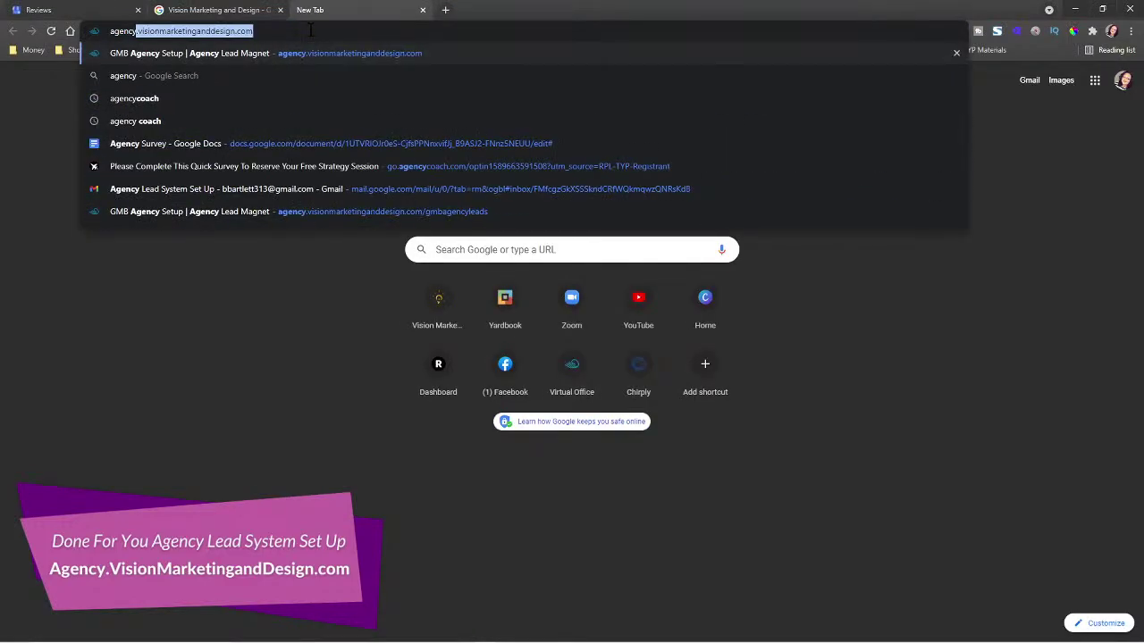
{"action": "type", "text": ".visionmarketing"}
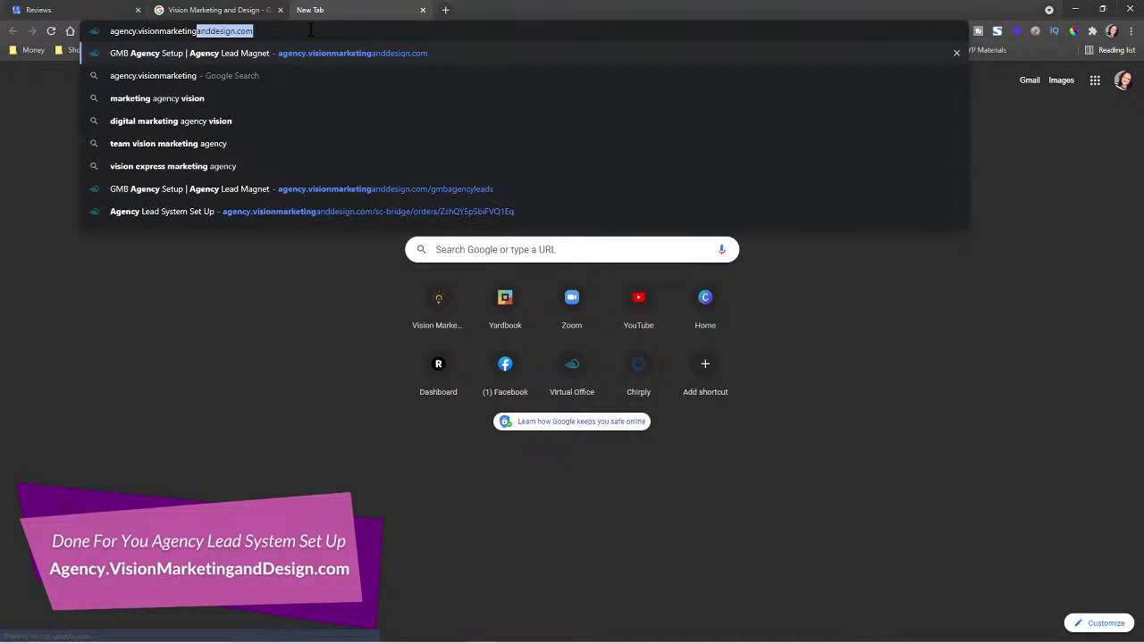
{"action": "key", "text": "Return"}
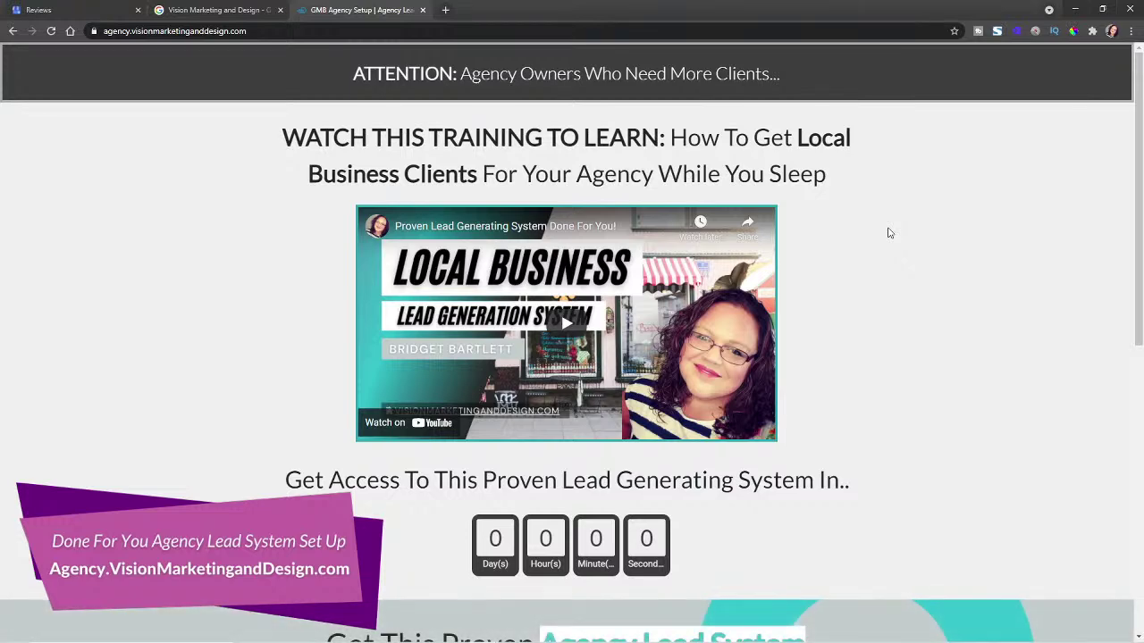
Review the Agency Lead System page's included items, setup session offer and Builderall member offer, then return to its training video.
{"action": "scroll", "coordinate": [889, 233], "scroll_direction": "down", "scroll_amount": 5}
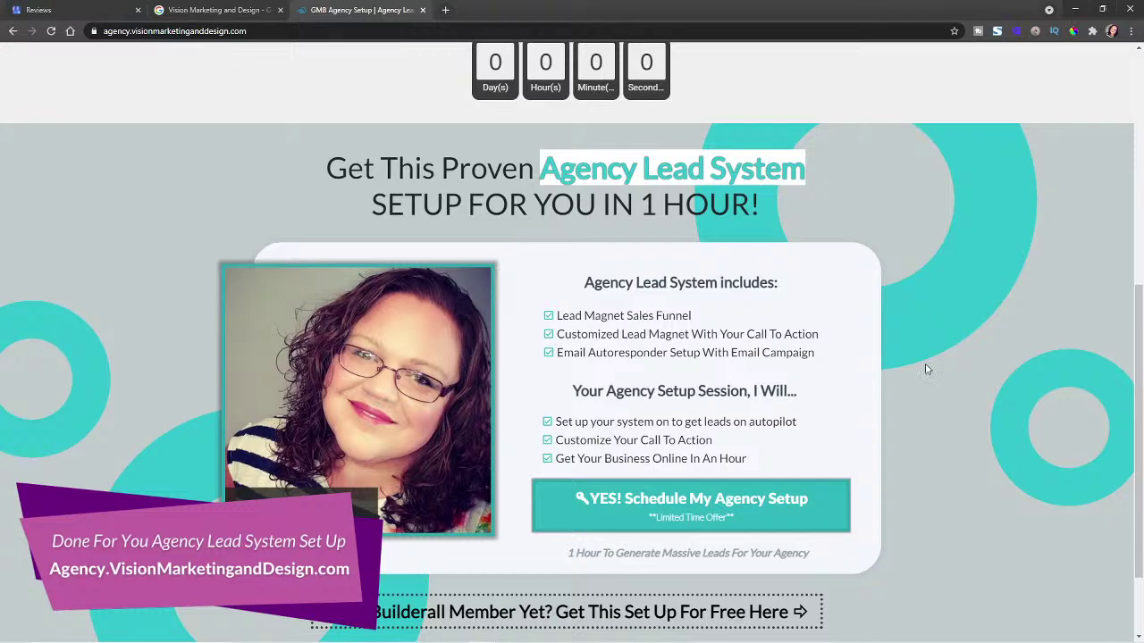
{"action": "scroll", "coordinate": [997, 423], "scroll_direction": "up", "scroll_amount": 2}
{"action": "scroll", "coordinate": [998, 429], "scroll_direction": "down", "scroll_amount": 3}
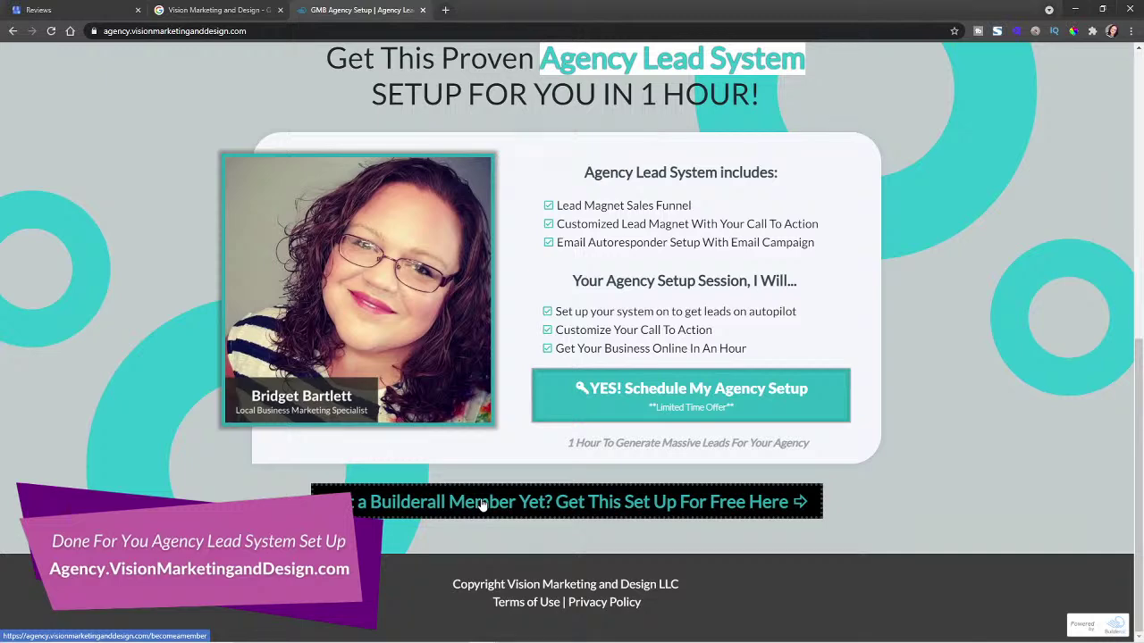
{"action": "scroll", "coordinate": [950, 504], "scroll_direction": "up", "scroll_amount": 3}
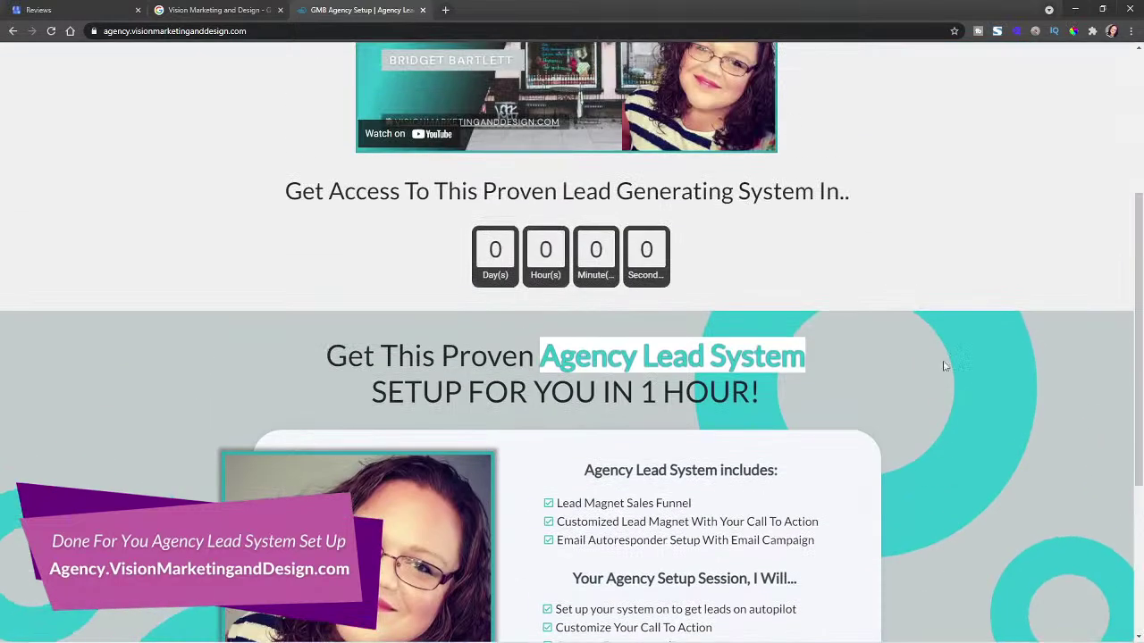
{"action": "scroll", "coordinate": [976, 337], "scroll_direction": "up", "scroll_amount": 3}
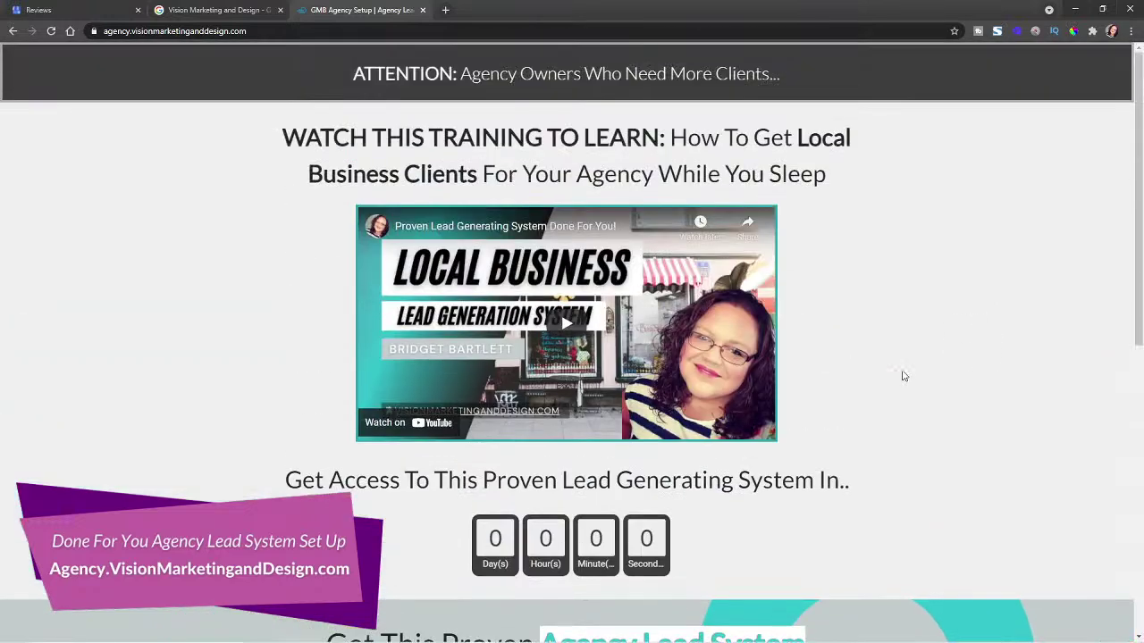